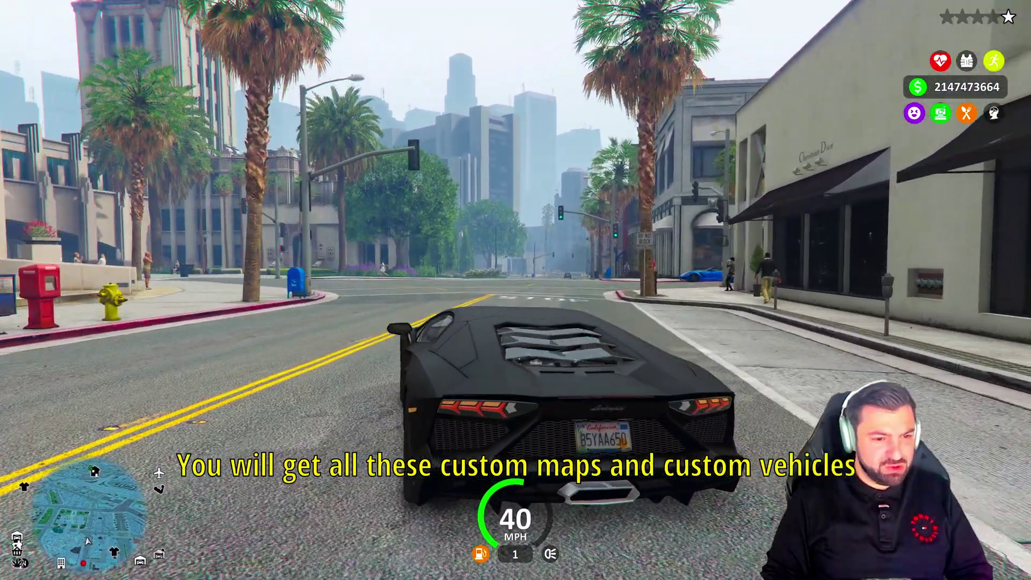
Drive the black Lamborghini through Los Santos intersections, drifting left, braking sideways and turning right
{"action": "key", "text": "w"}
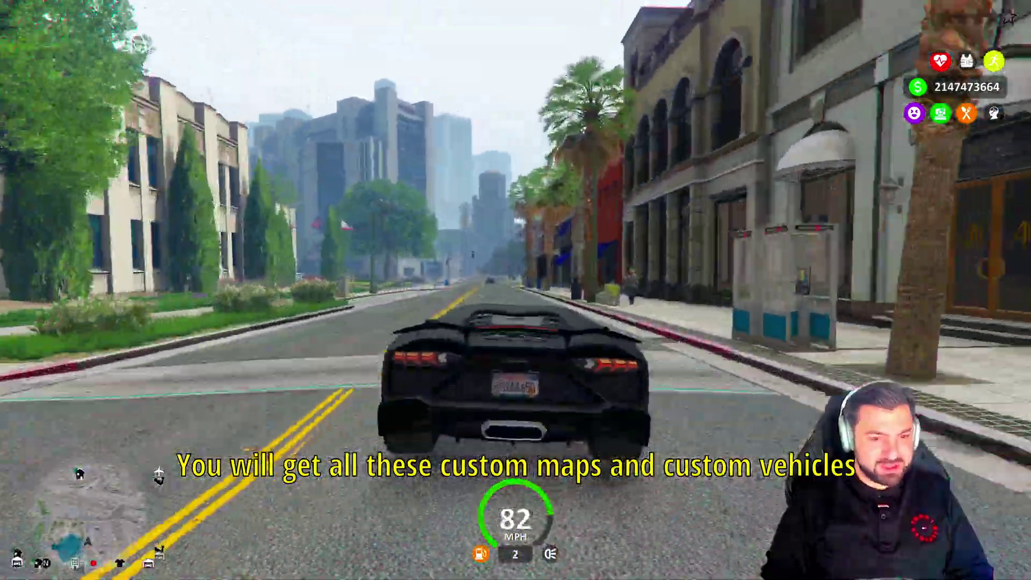
{"action": "key", "text": "w"}
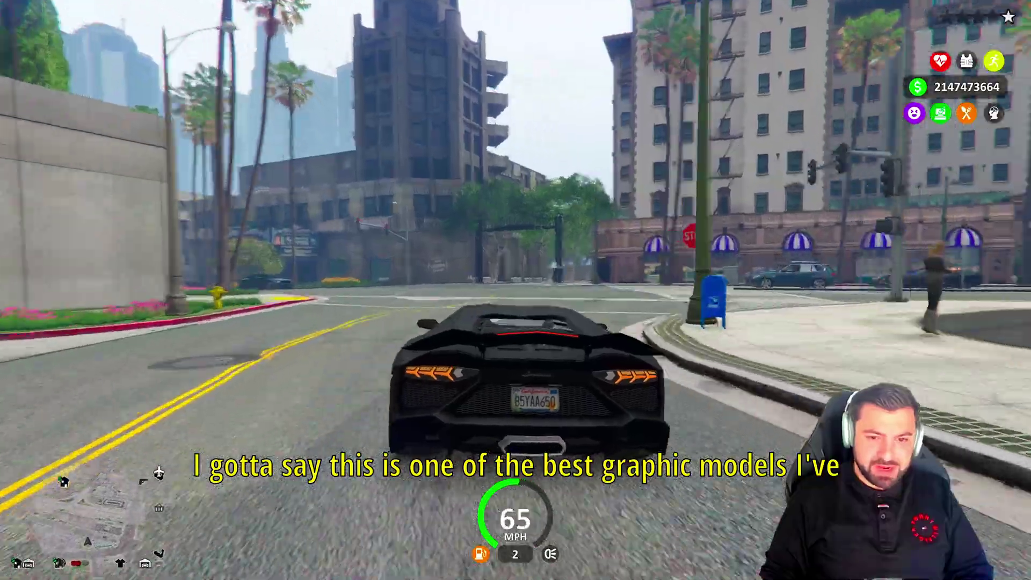
{"action": "key", "text": "a"}
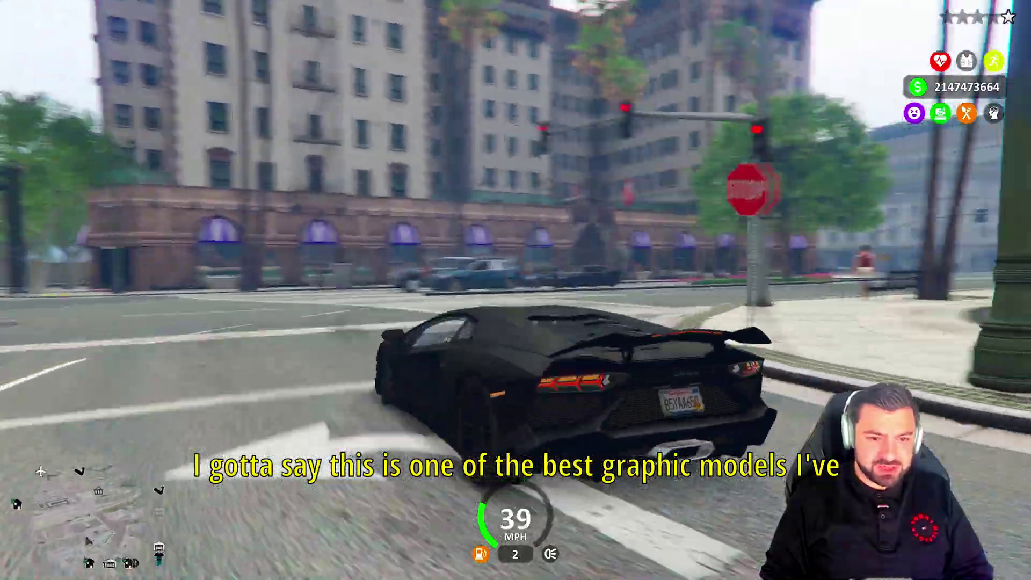
{"action": "key", "text": "d"}
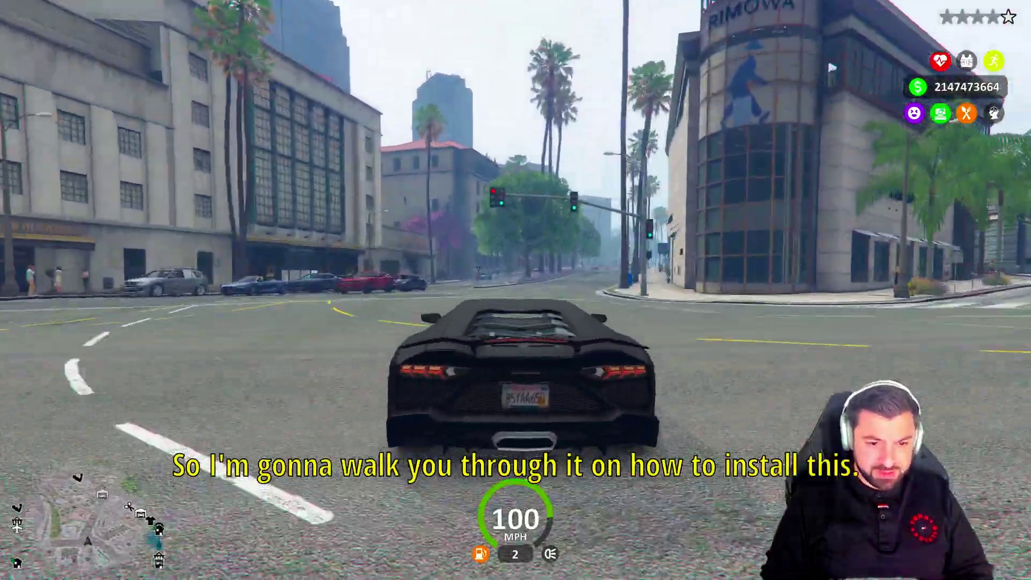
{"action": "key", "text": "a"}
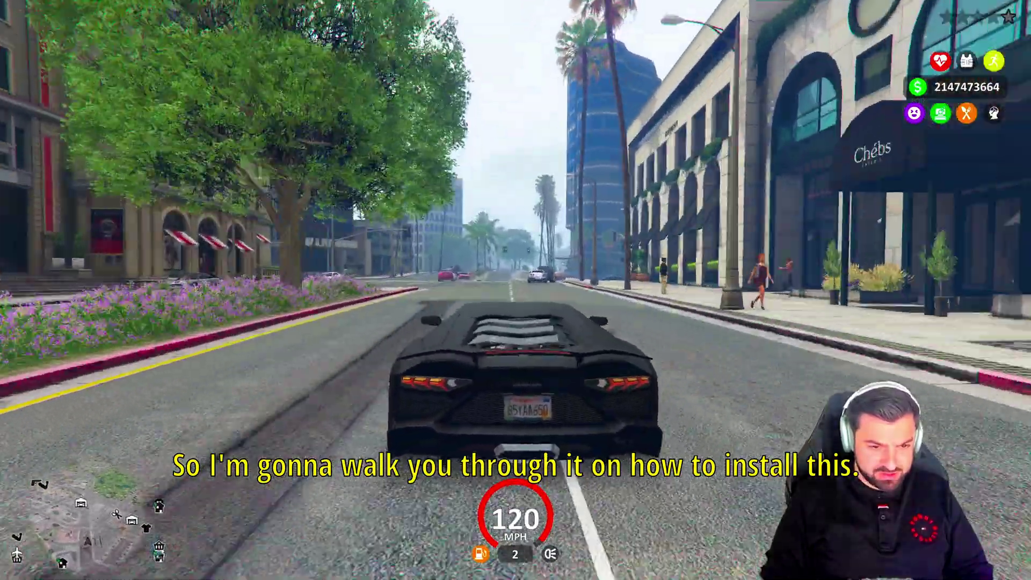
{"action": "key", "text": "s"}
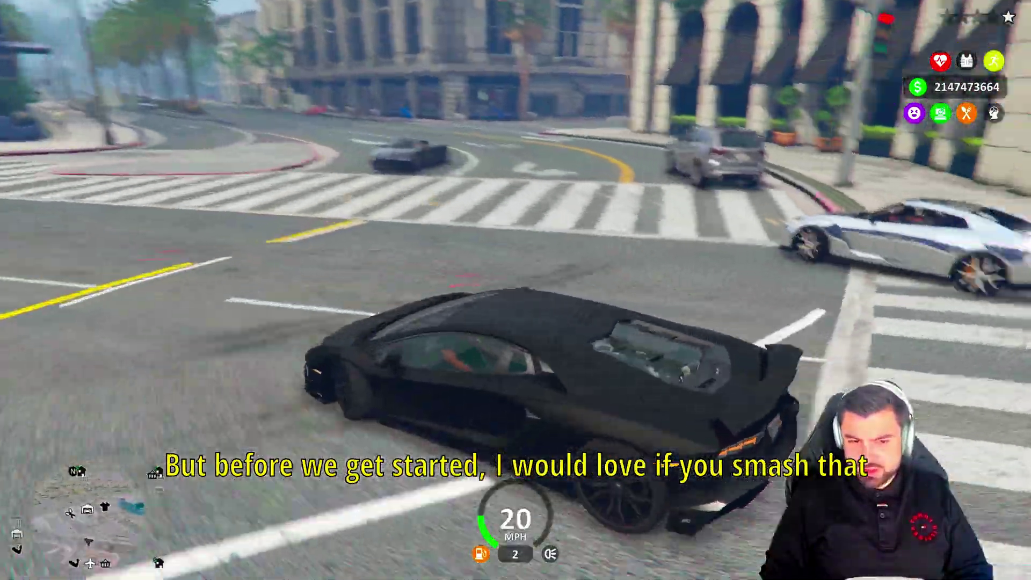
{"action": "key", "text": "w"}
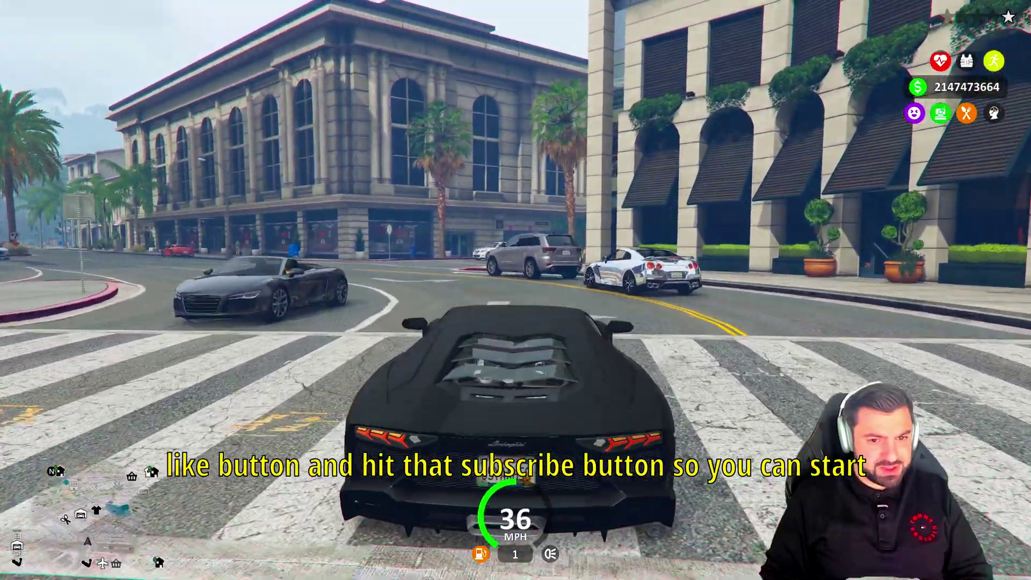
{"action": "key", "text": "d"}
{"action": "key", "text": "s"}
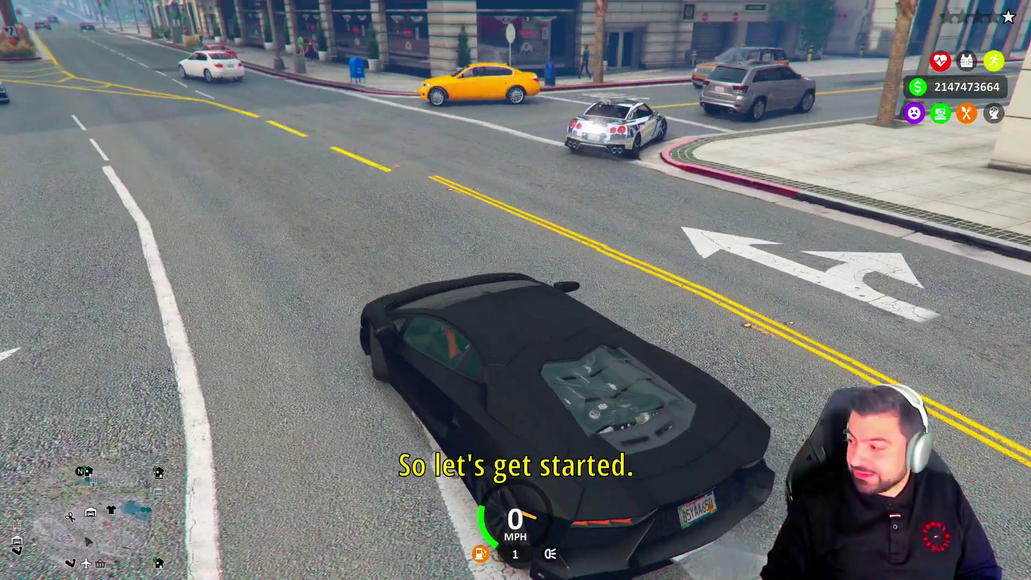
{"action": "key", "text": "w"}
{"action": "key", "text": "d"}
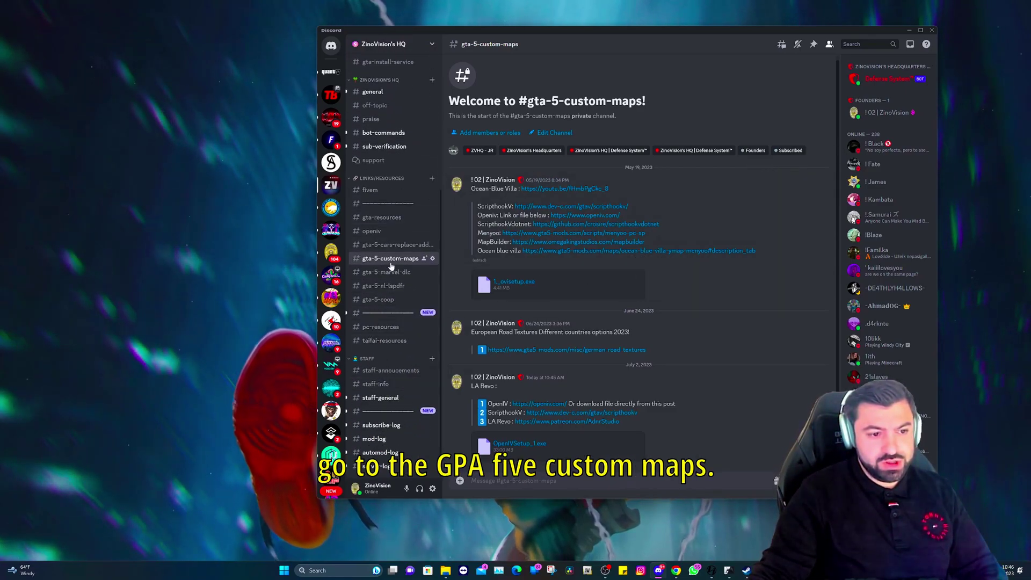
{"action": "scroll", "coordinate": [414, 264], "scroll_direction": "up", "scroll_amount": 5}
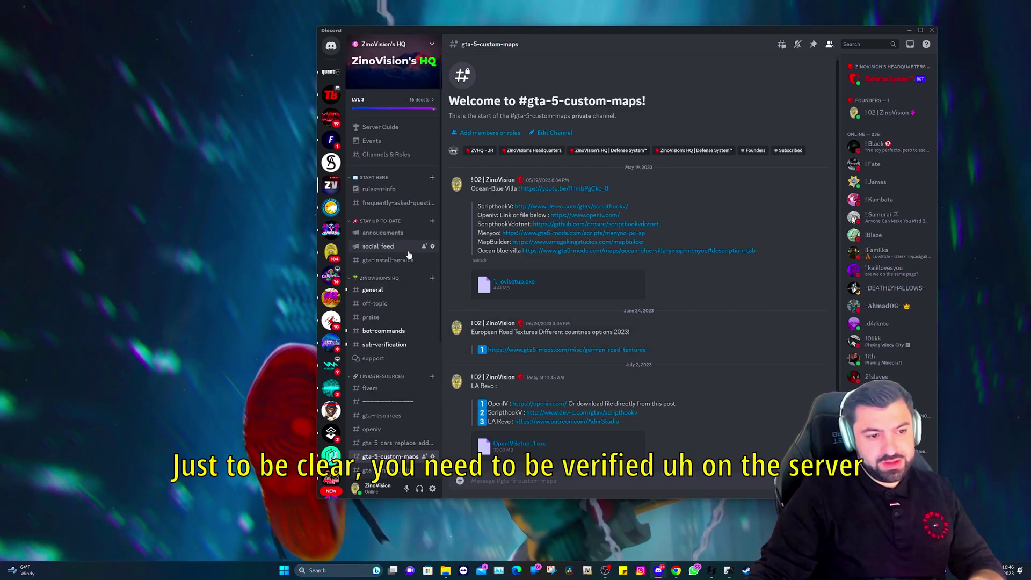
{"action": "scroll", "coordinate": [397, 253], "scroll_direction": "down", "scroll_amount": 5}
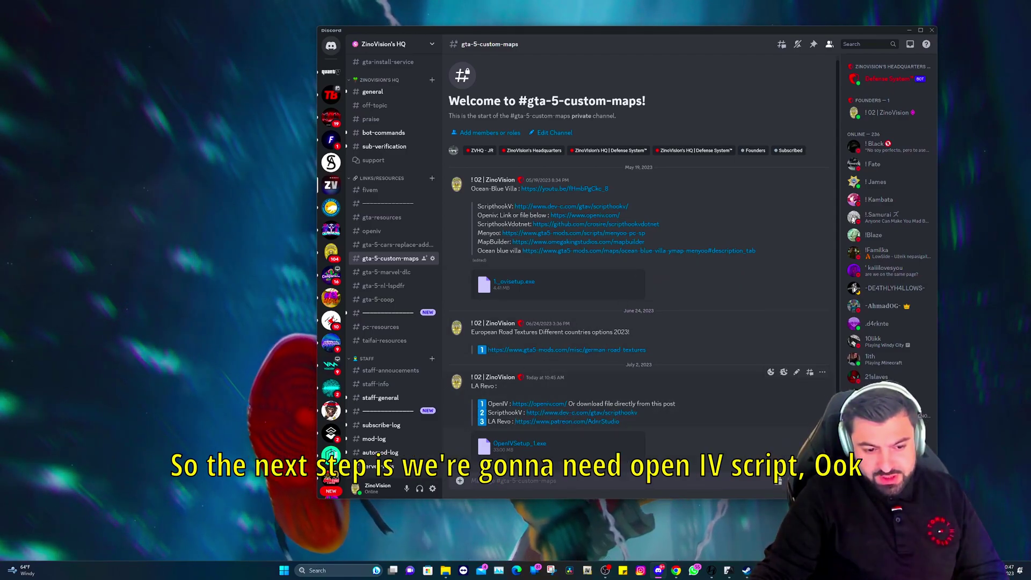
{"action": "left_click", "coordinate": [630, 417]}
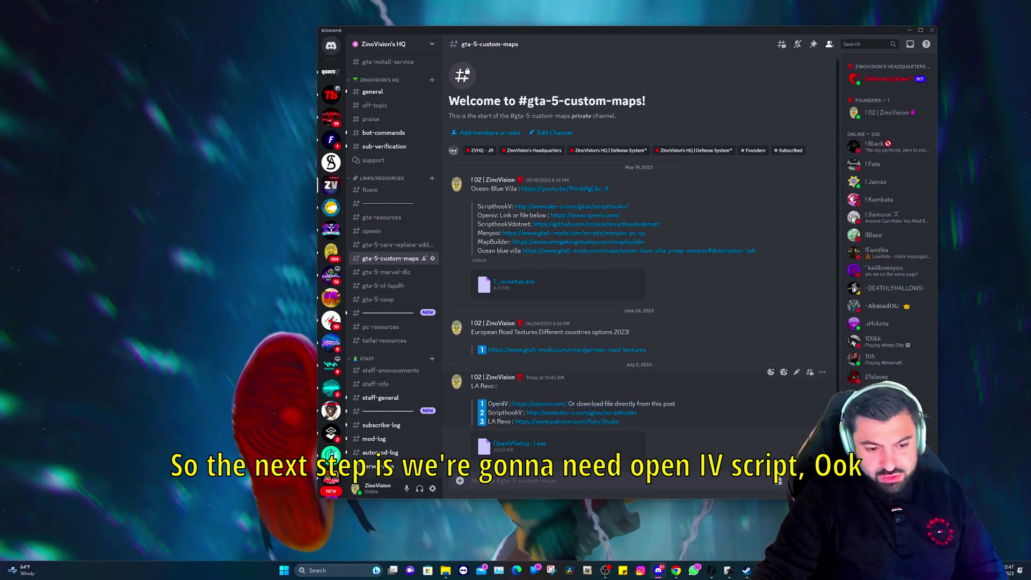
{"action": "left_click_drag", "start_coordinate": [488, 422], "coordinate": [654, 403]}
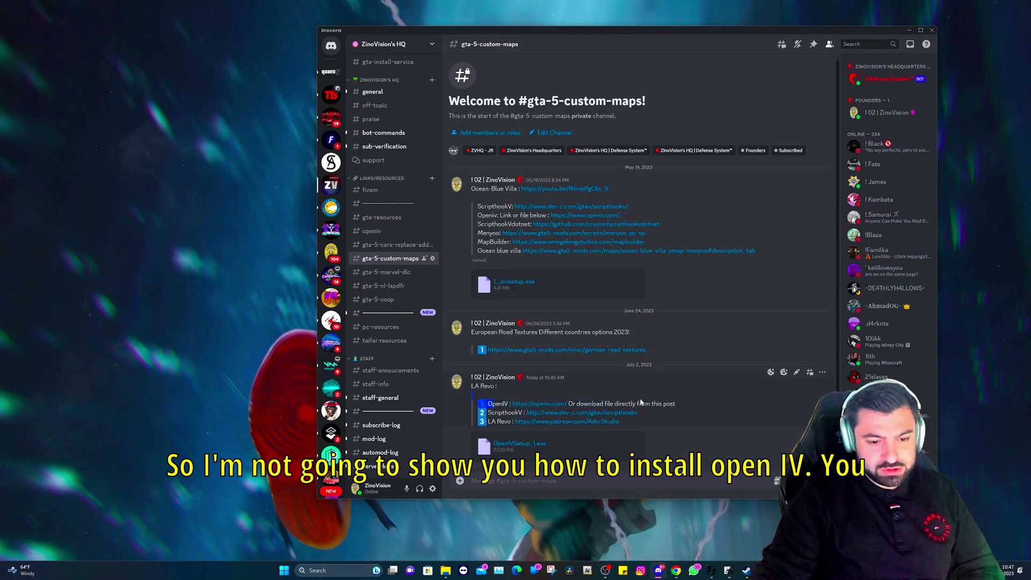
{"action": "left_click", "coordinate": [526, 437]}
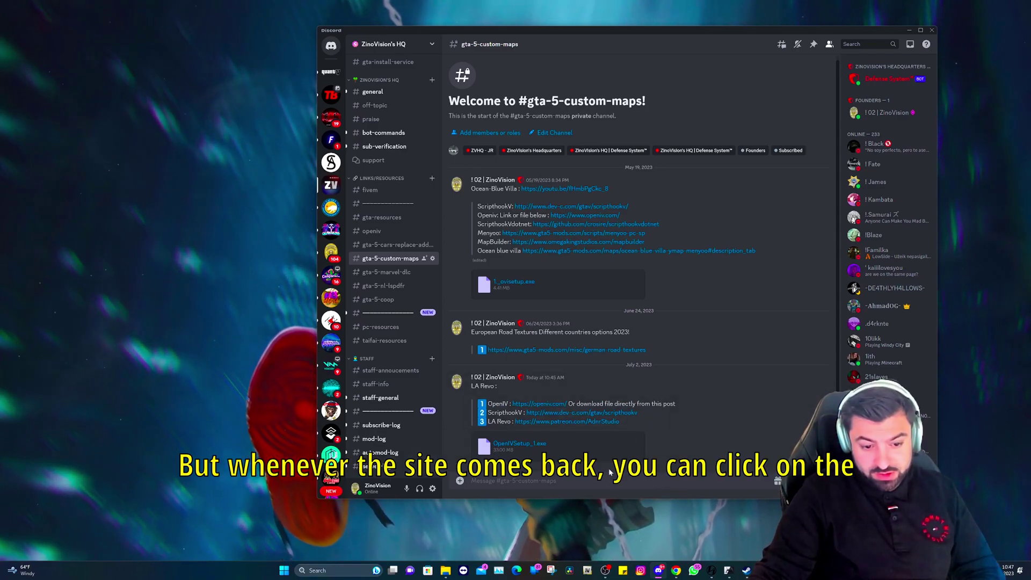
Download the Script Hook V zip from its dev-c.com page via the Discord link
{"action": "left_click", "coordinate": [573, 412]}
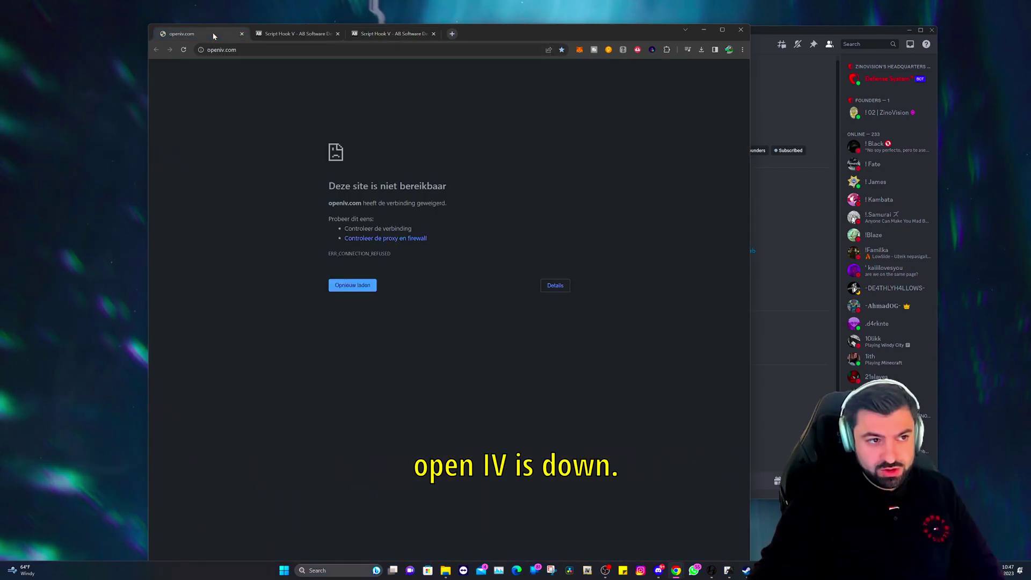
{"action": "left_click", "coordinate": [393, 33]}
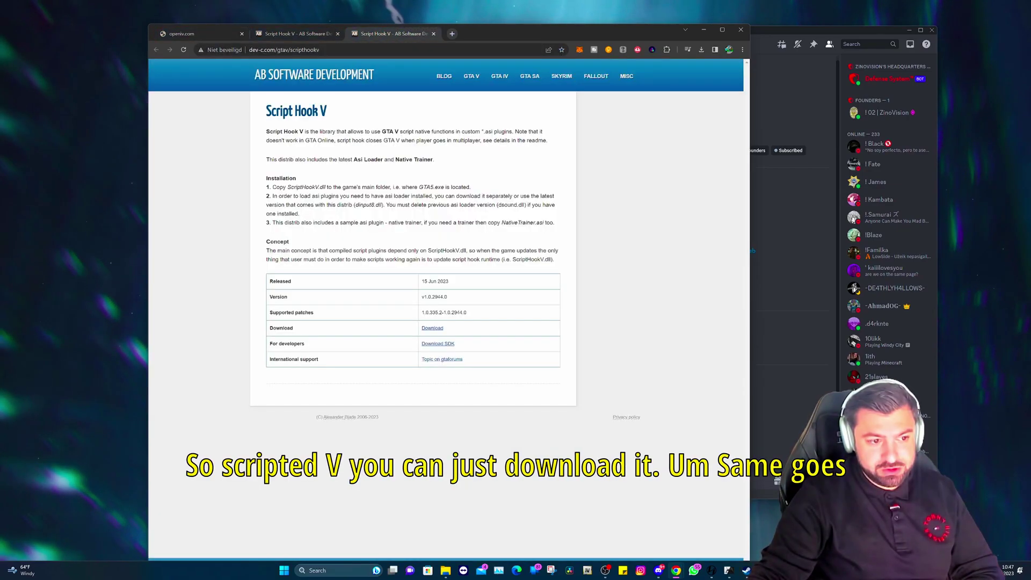
{"action": "left_click", "coordinate": [433, 327]}
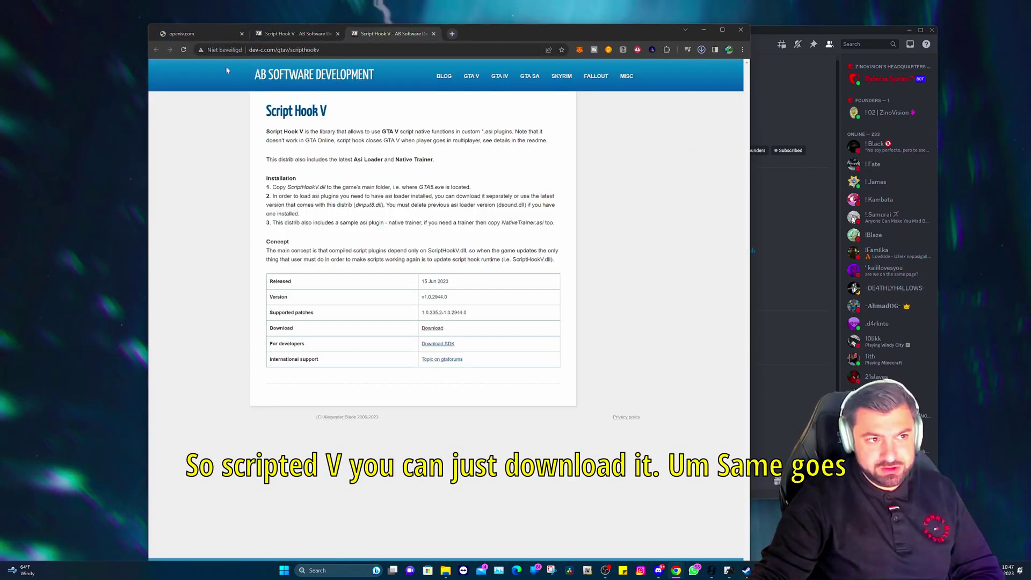
Download OpenIVSetup_1.exe from the Discord post, then minimize Discord
{"action": "left_click", "coordinate": [787, 400]}
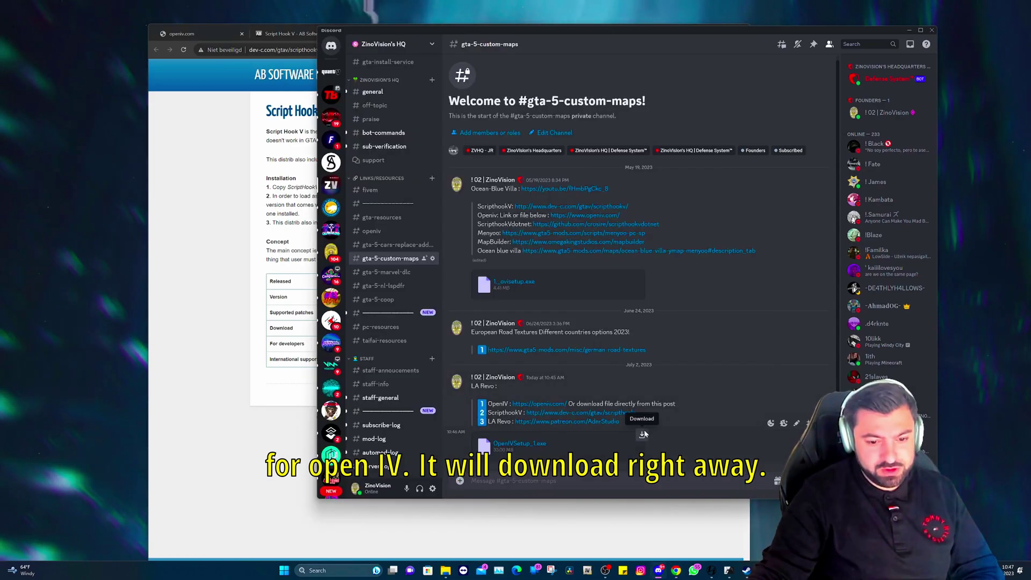
{"action": "left_click", "coordinate": [645, 439]}
{"action": "left_click", "coordinate": [638, 294]}
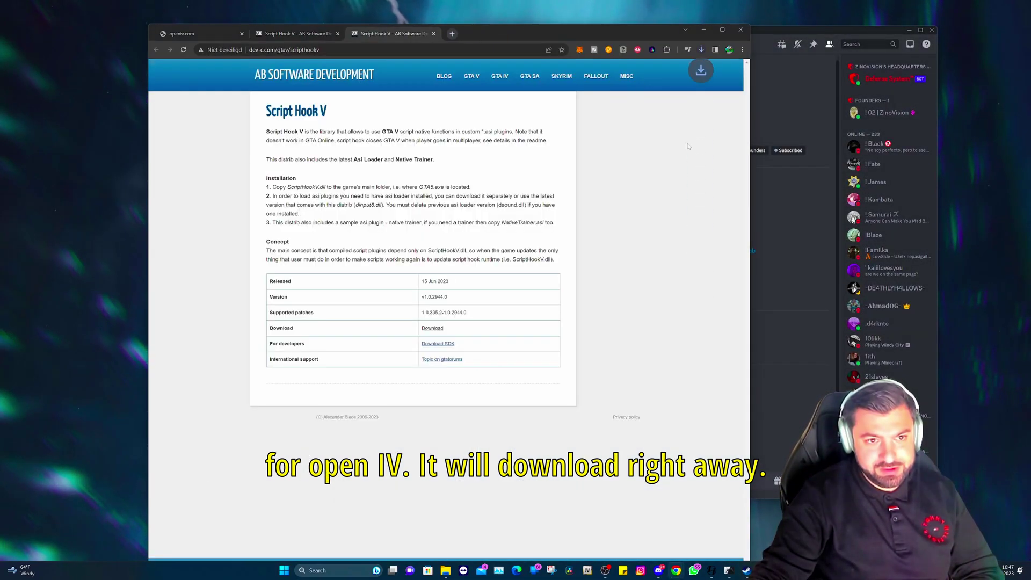
{"action": "left_click", "coordinate": [782, 443]}
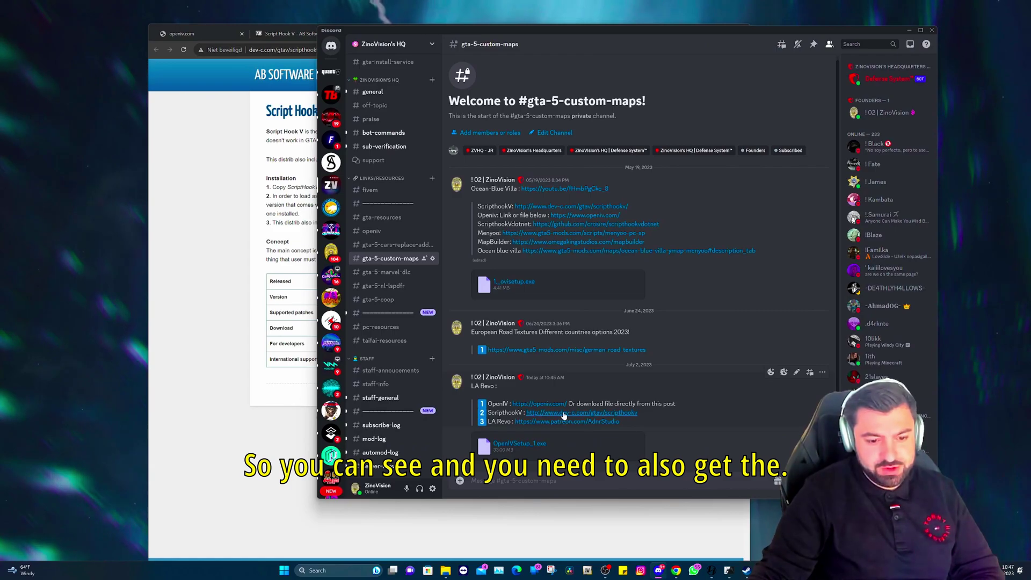
{"action": "left_click_drag", "start_coordinate": [488, 421], "coordinate": [510, 421]}
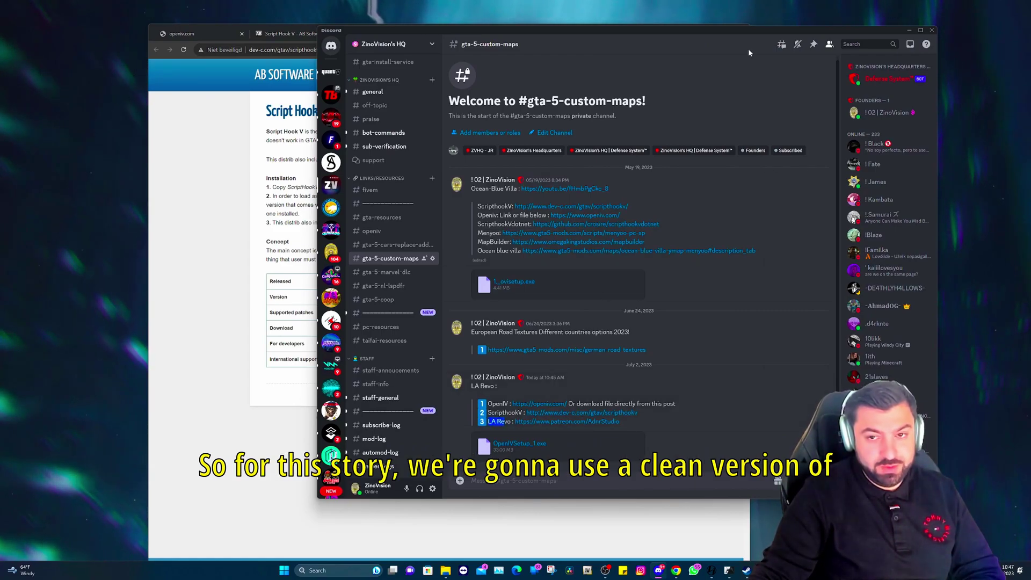
{"action": "left_click", "coordinate": [909, 31]}
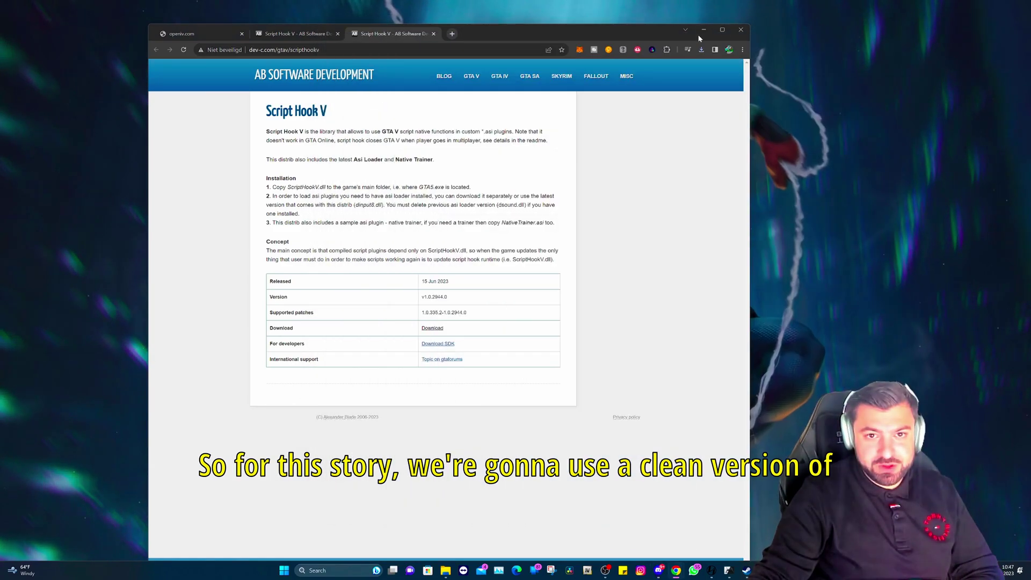
Rename 'Grand Theft Auto V Clean - Copy' to 'Grand Theft Auto V', approving the administrator prompt
{"action": "left_click", "coordinate": [776, 30]}
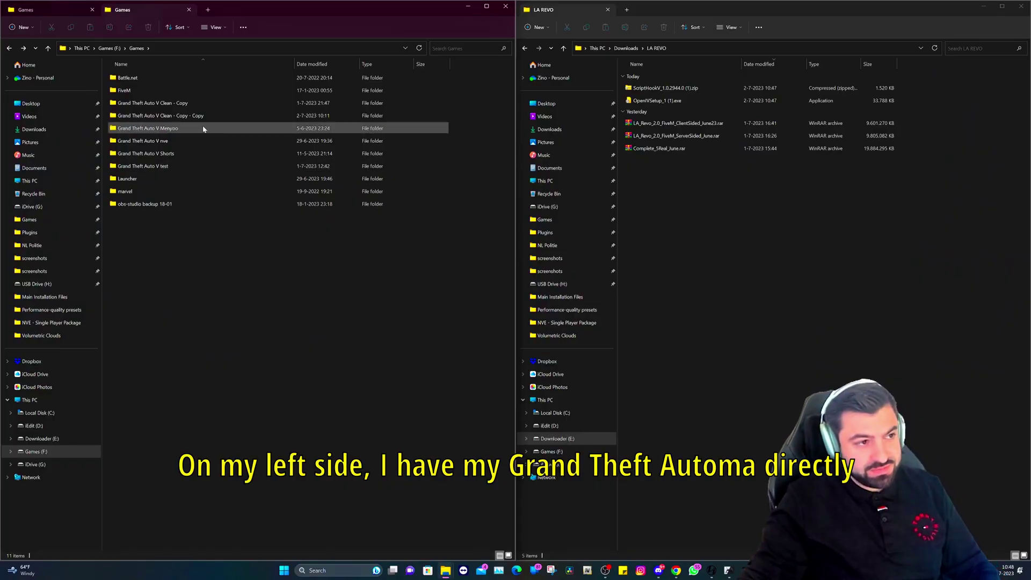
{"action": "left_click", "coordinate": [182, 105]}
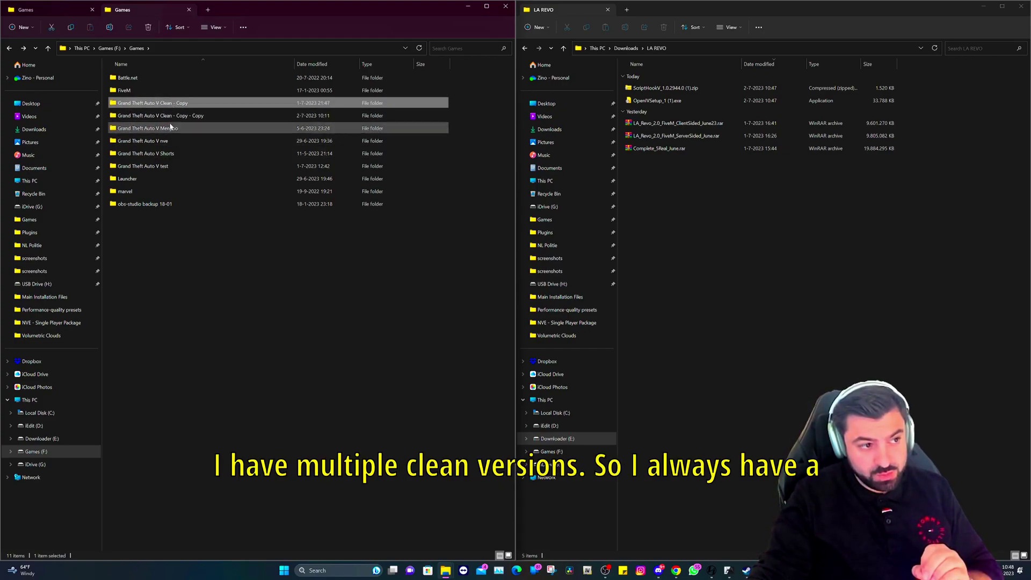
{"action": "left_click", "coordinate": [175, 104]}
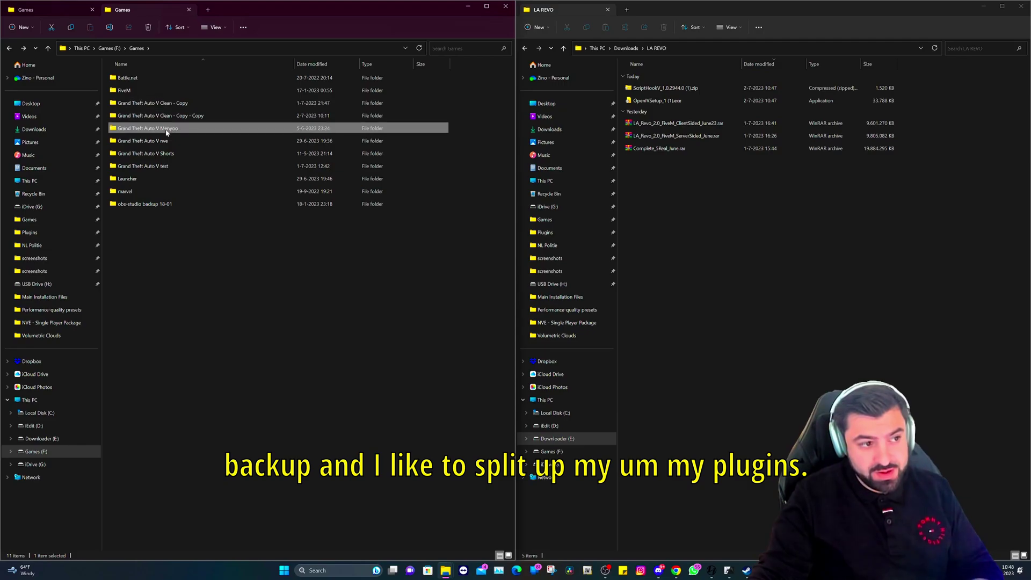
{"action": "left_click", "coordinate": [177, 116]}
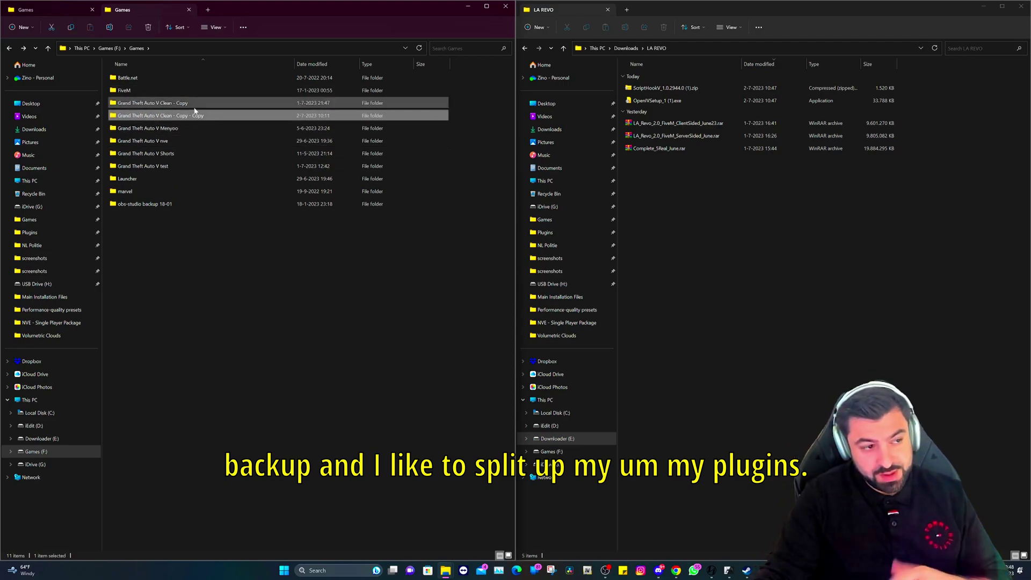
{"action": "left_click", "coordinate": [149, 103]}
{"action": "left_click", "coordinate": [149, 103]}
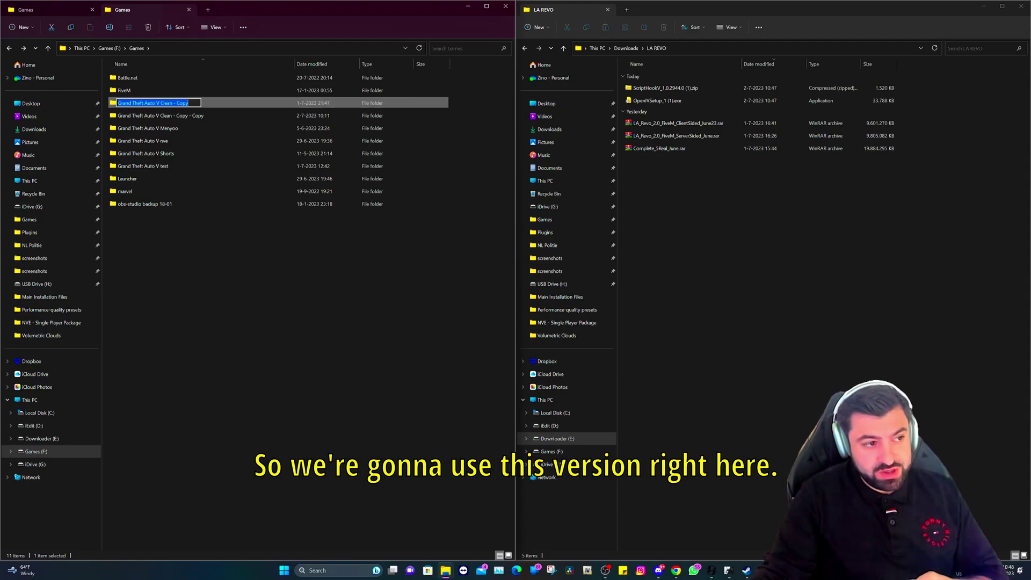
{"action": "left_click_drag", "start_coordinate": [159, 103], "coordinate": [227, 107]}
{"action": "key", "text": "Return"}
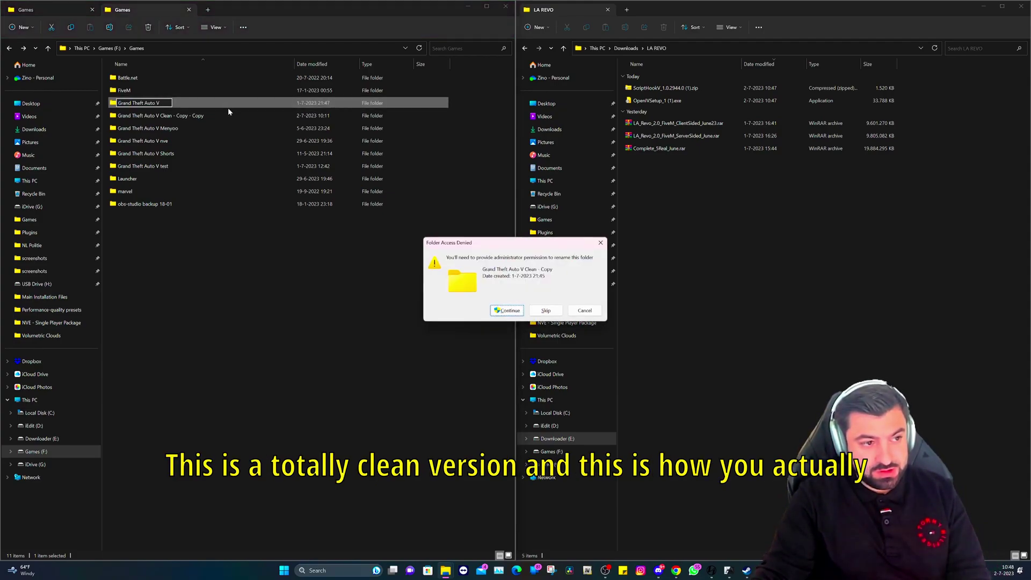
{"action": "key", "text": "Escape"}
{"action": "key", "text": "Return"}
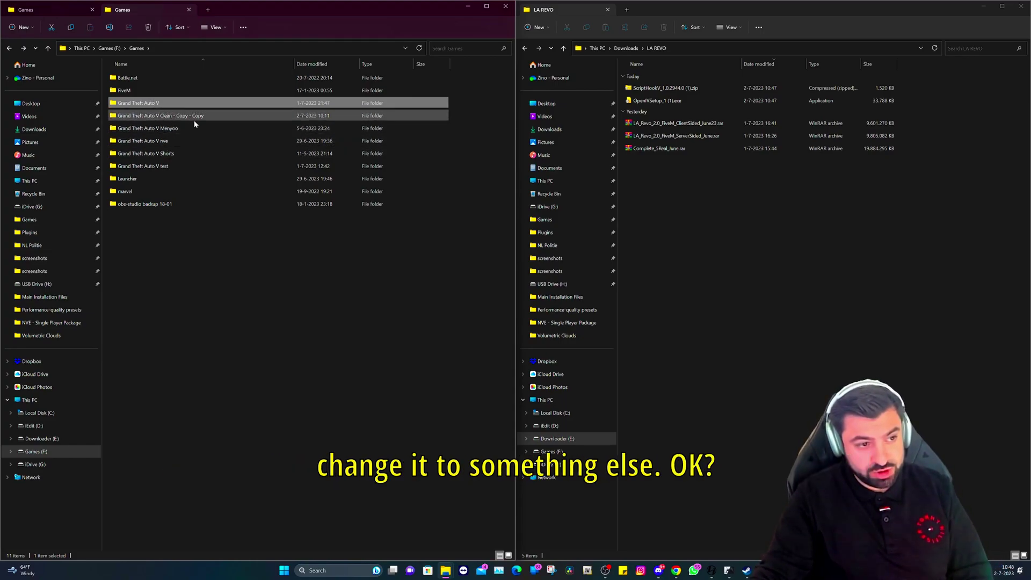
{"action": "left_click", "coordinate": [689, 162]}
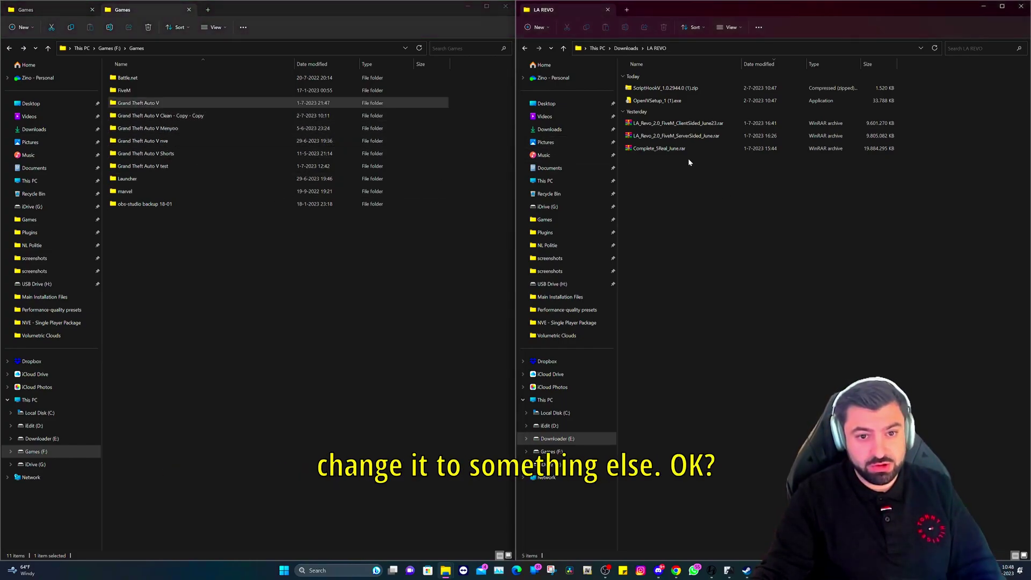
Search for 'openiv' in the Start menu and run OpenIV as administrator
{"action": "left_click", "coordinate": [677, 87]}
{"action": "right_click", "coordinate": [673, 90]}
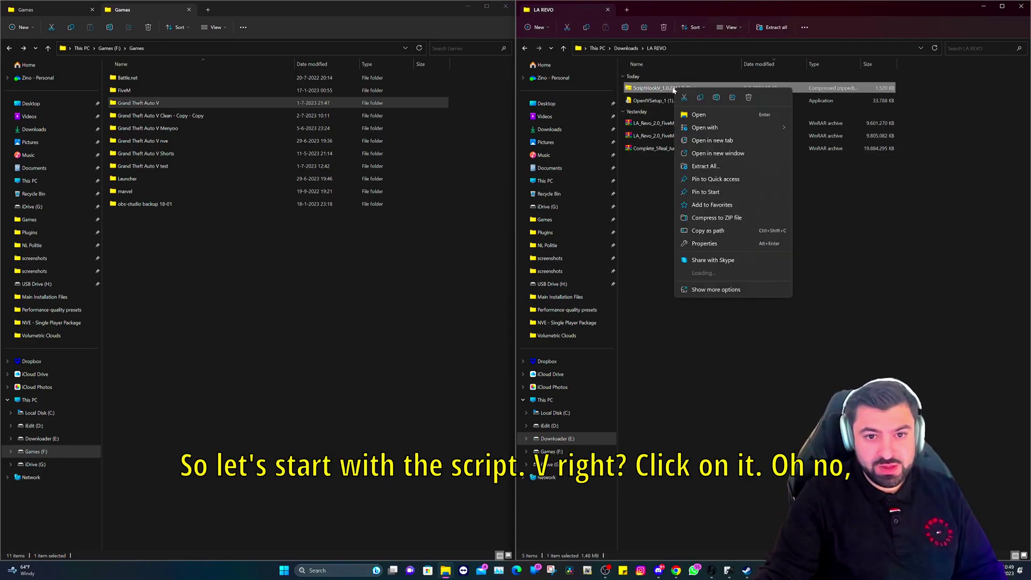
{"action": "left_click", "coordinate": [818, 186]}
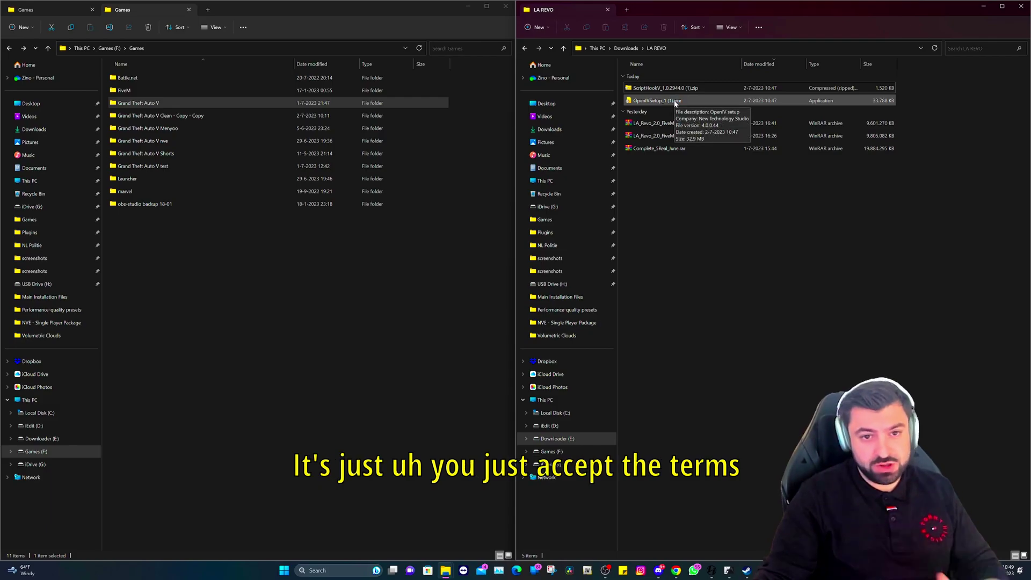
{"action": "left_click", "coordinate": [676, 102]}
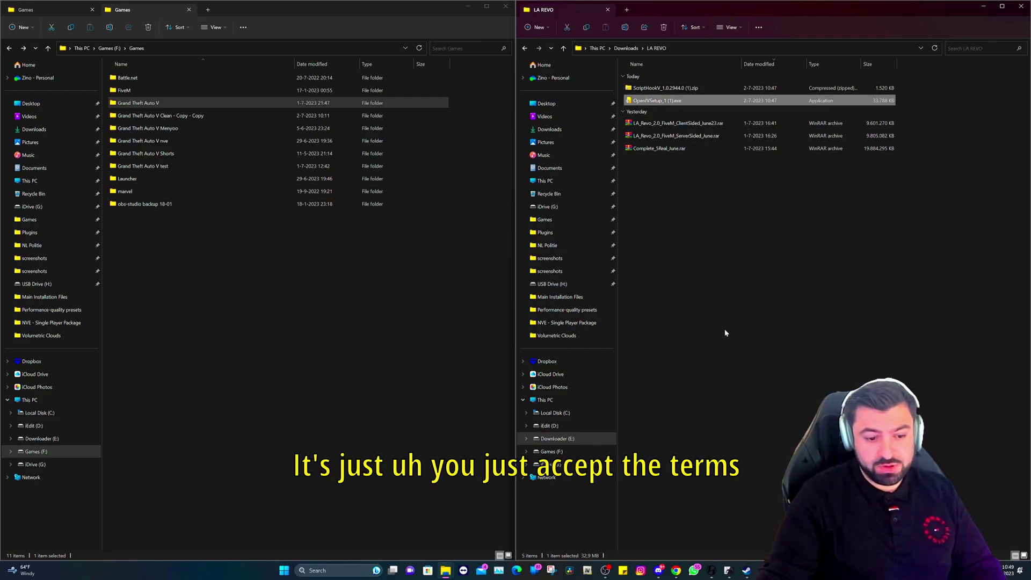
{"action": "key", "text": "super"}
{"action": "type", "text": "openiv"}
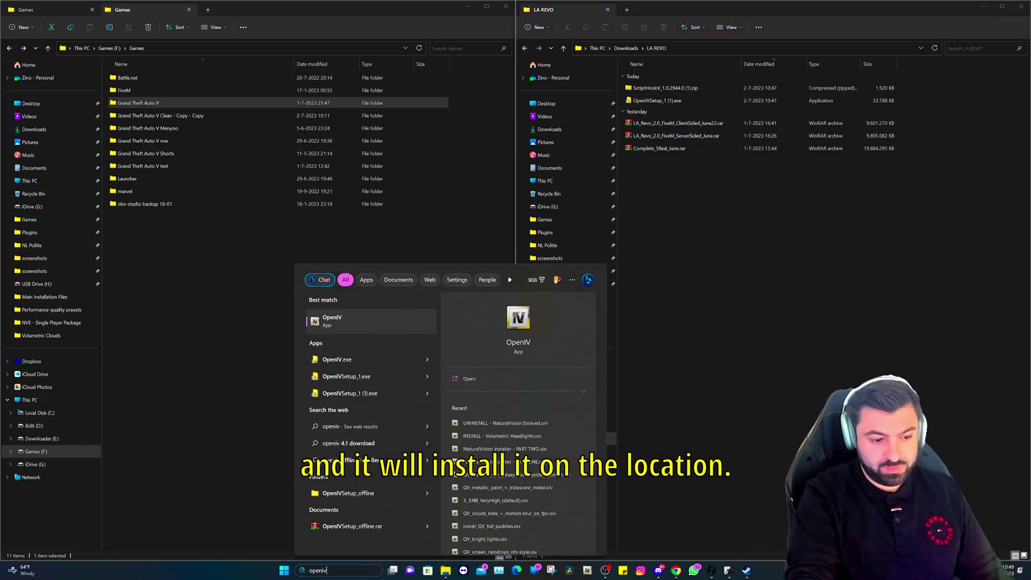
{"action": "right_click", "coordinate": [360, 321]}
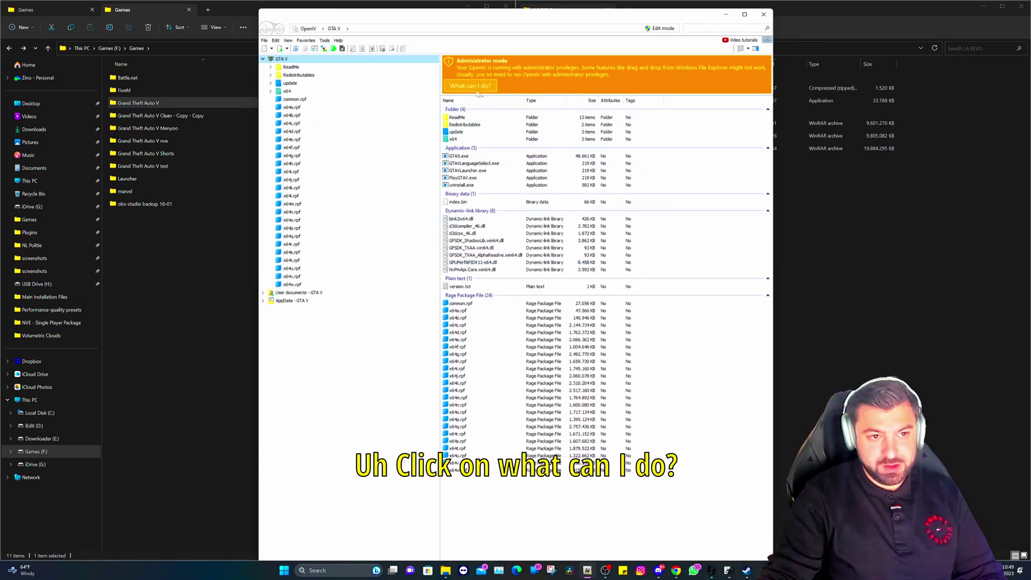
Set permissions on the Grand Theft Auto V folder to clear OpenIV's administrator warning
{"action": "left_click", "coordinate": [472, 87]}
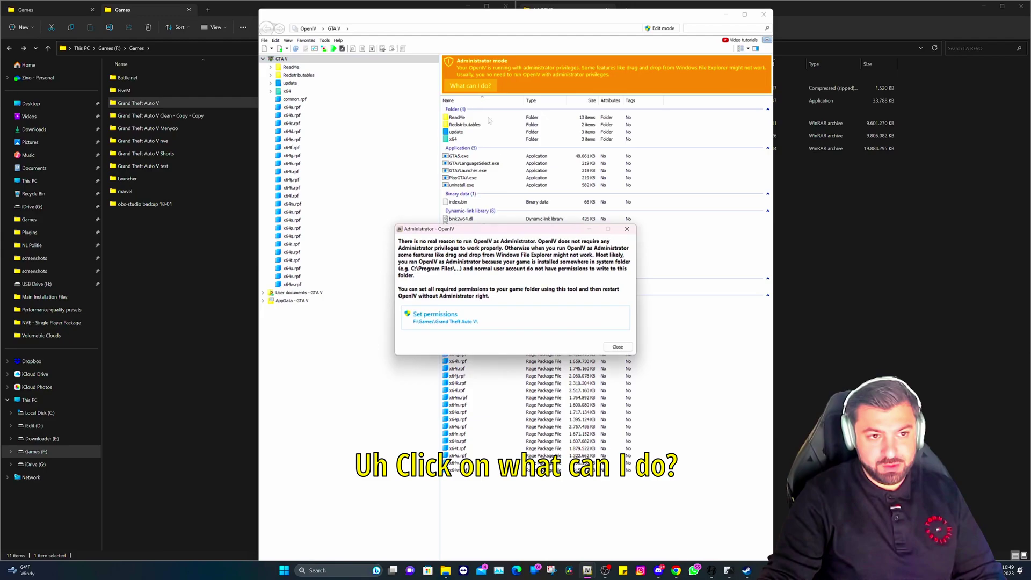
{"action": "left_click", "coordinate": [485, 317]}
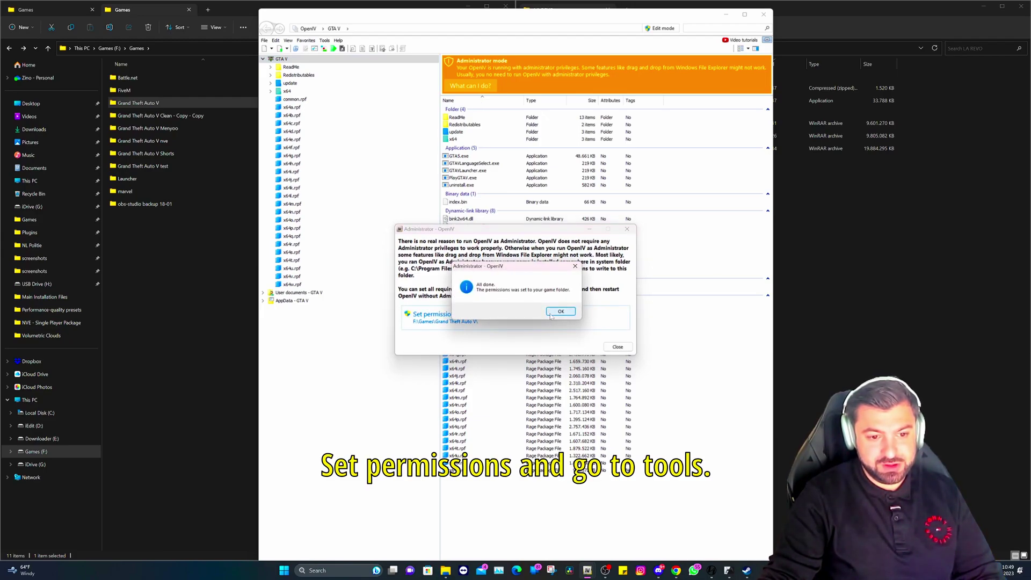
{"action": "left_click", "coordinate": [560, 311]}
{"action": "left_click", "coordinate": [618, 346]}
Use the ASI Manager to install ASI Loader, OpenIV.ASI with a mods folder, and openCamera, then exit OpenIV
{"action": "left_click", "coordinate": [324, 41]}
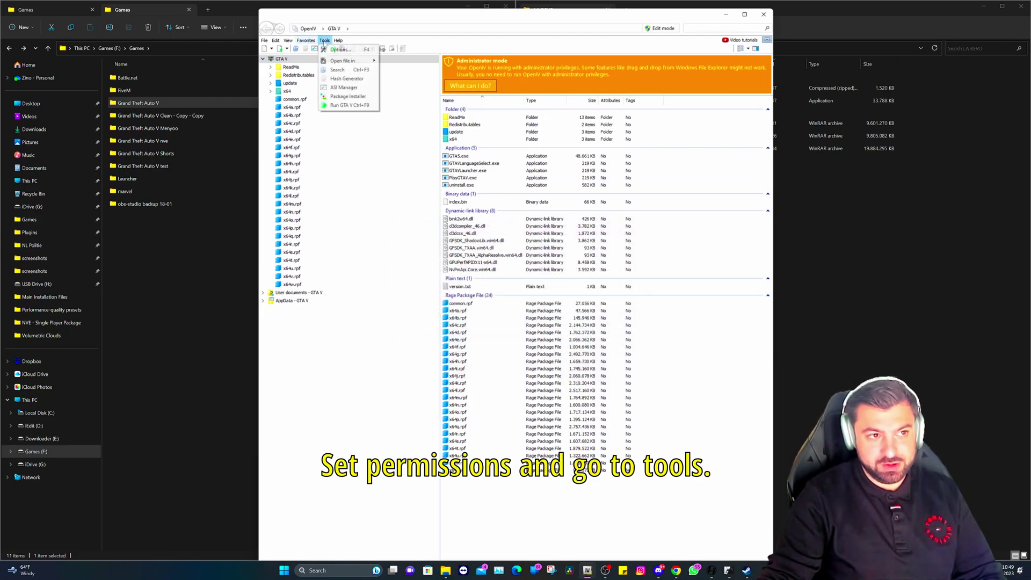
{"action": "left_click", "coordinate": [350, 88]}
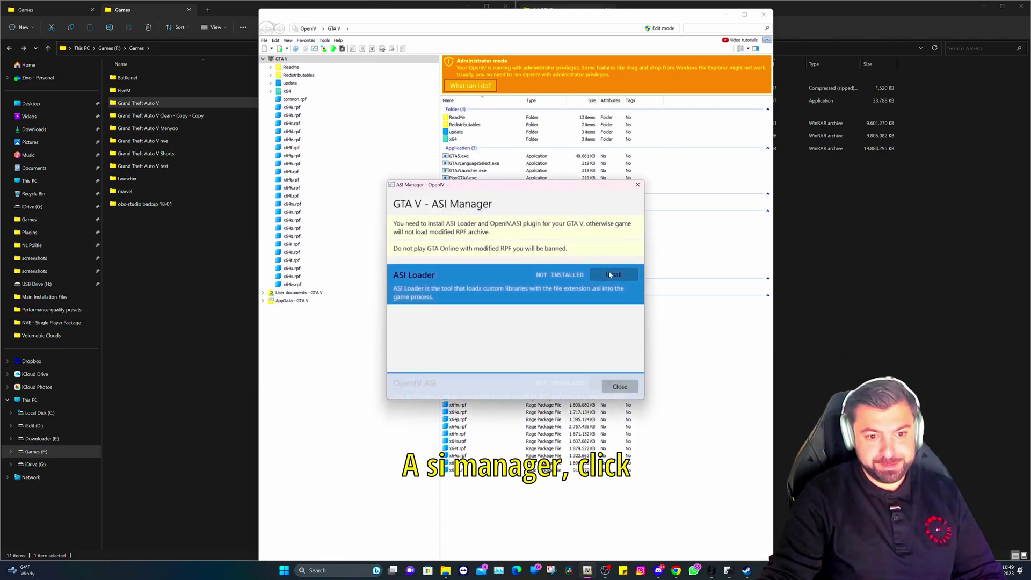
{"action": "left_click", "coordinate": [611, 274]}
{"action": "left_click", "coordinate": [614, 307]}
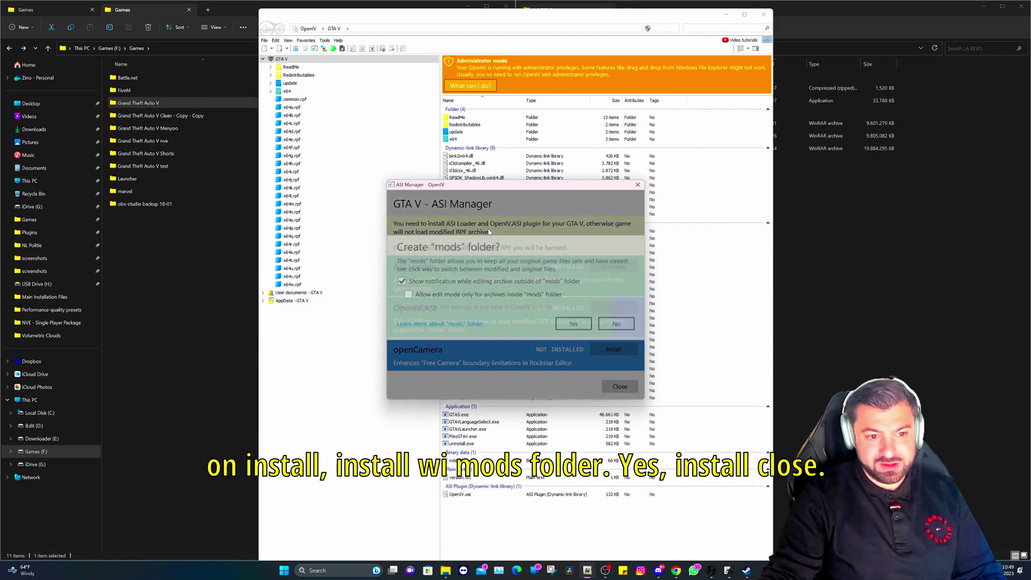
{"action": "left_click", "coordinate": [570, 323]}
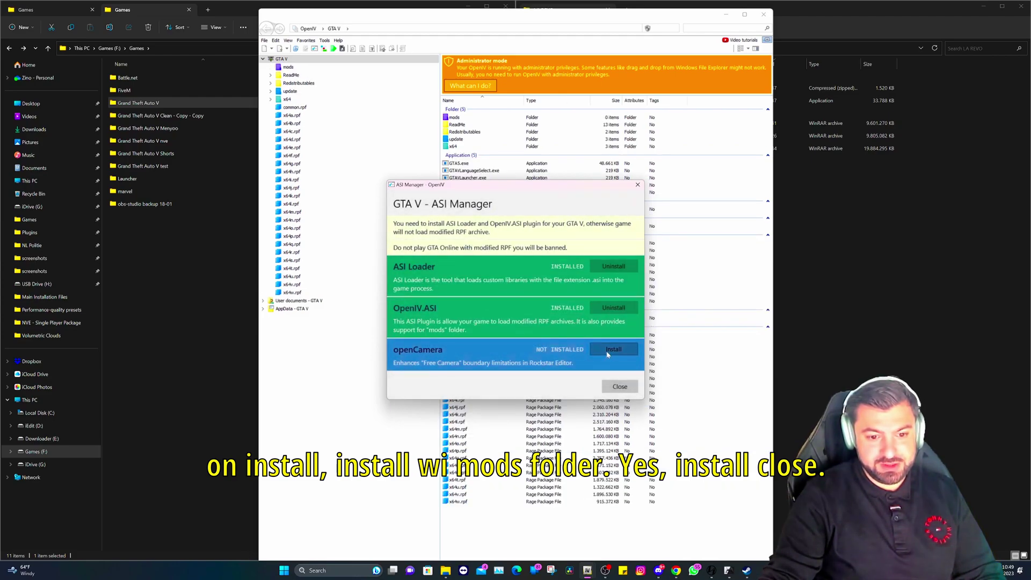
{"action": "left_click", "coordinate": [608, 352]}
{"action": "left_click", "coordinate": [619, 387]}
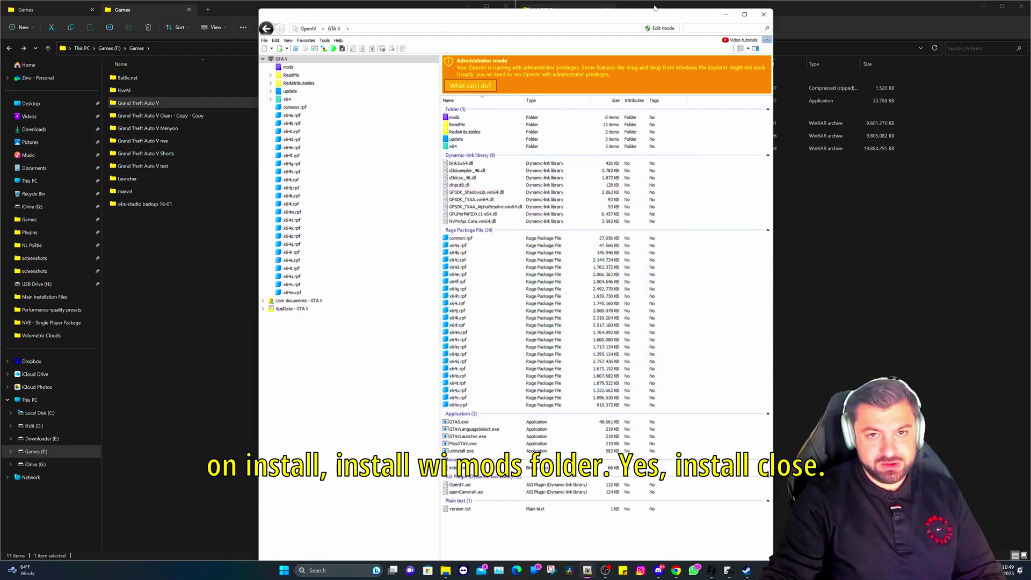
{"action": "left_click", "coordinate": [764, 14]}
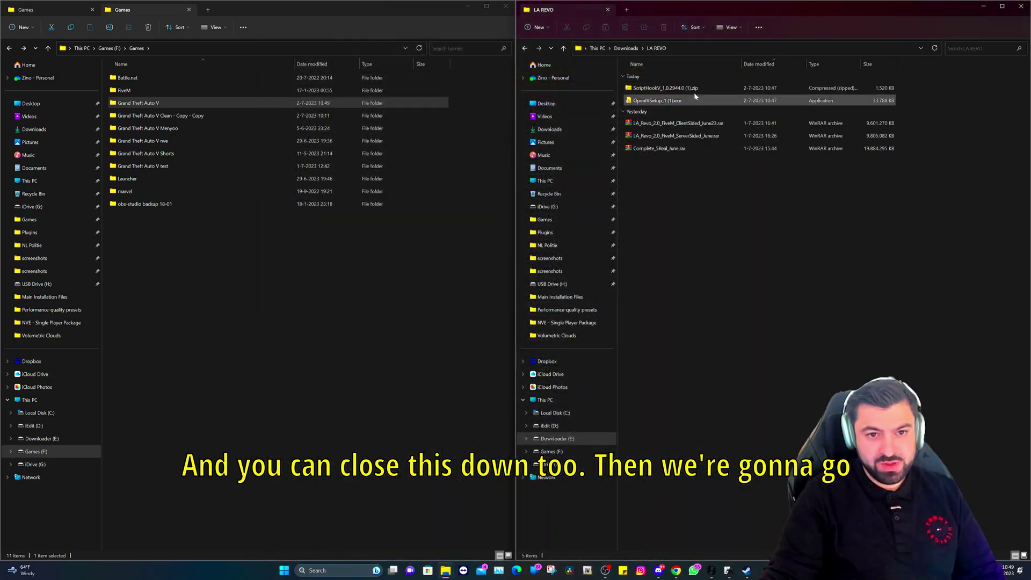
Extract the ScriptHookV zip to its default folder and open its bin subfolder
{"action": "right_click", "coordinate": [663, 89]}
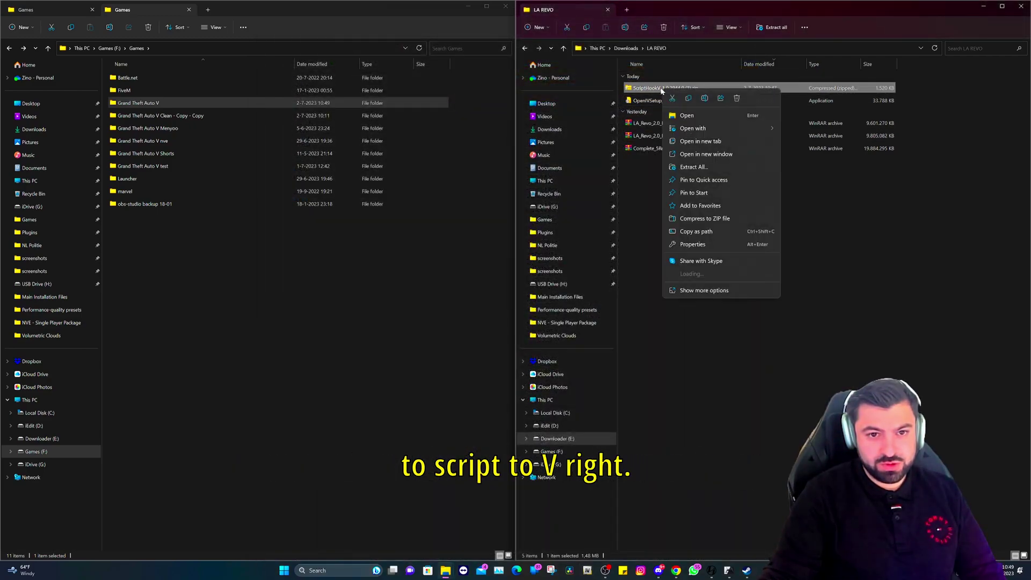
{"action": "left_click", "coordinate": [694, 167]}
{"action": "left_click", "coordinate": [583, 368]}
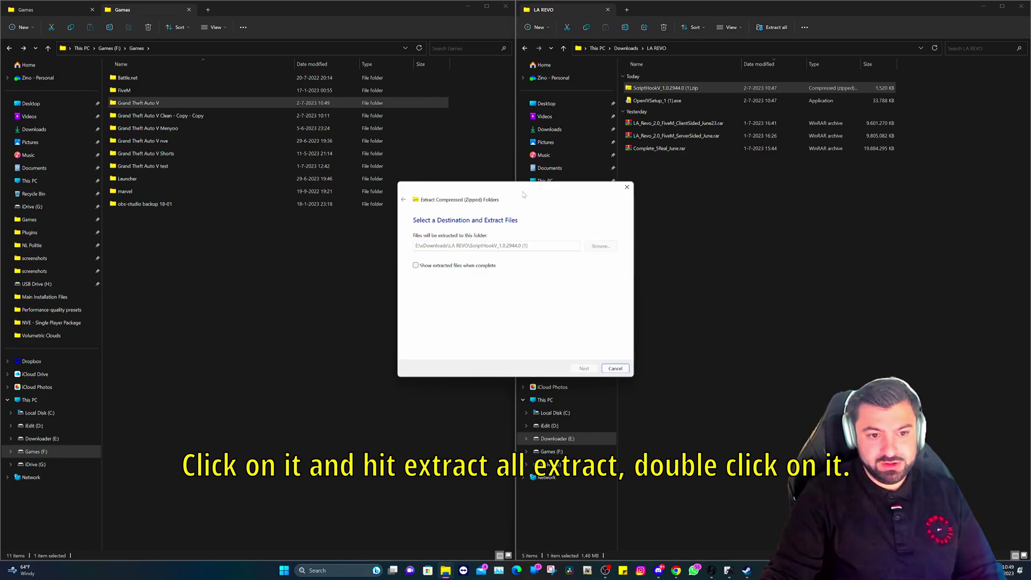
{"action": "double_click", "coordinate": [670, 114]}
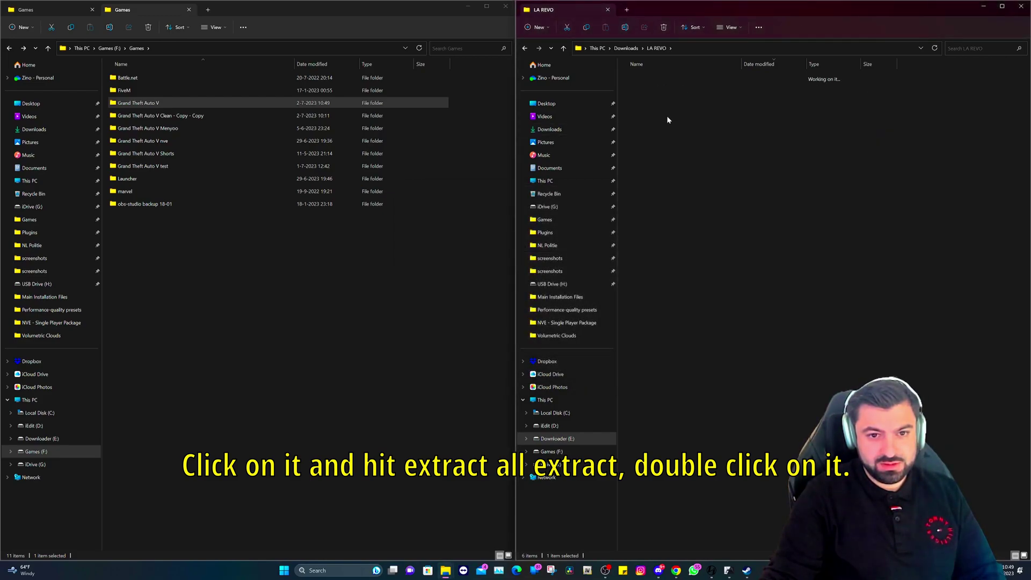
{"action": "double_click", "coordinate": [650, 91]}
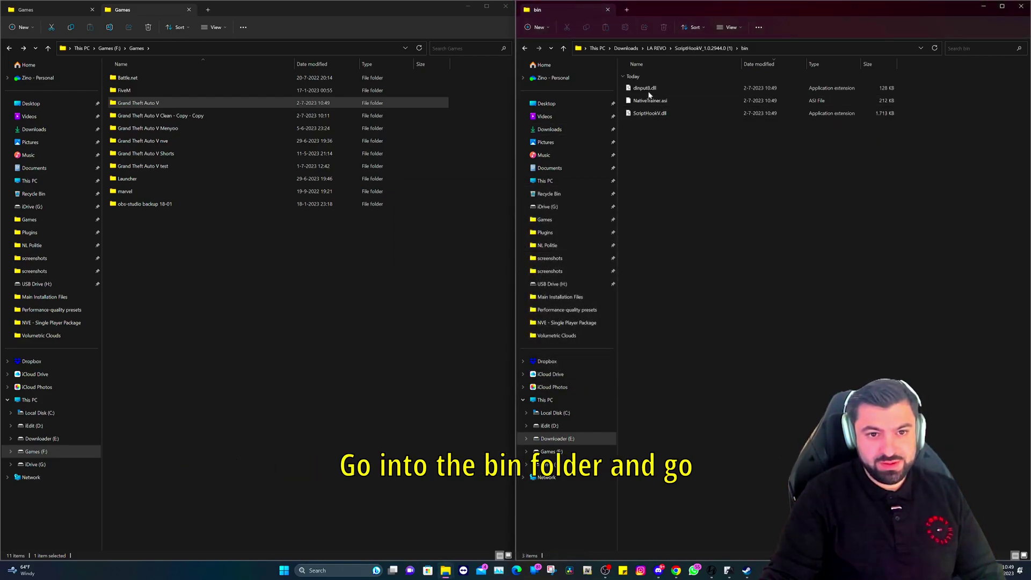
Copy ScriptHookV.dll and dinput8.dll into Grand Theft Auto V, replacing the existing dinput8.dll
{"action": "left_click", "coordinate": [238, 104]}
{"action": "double_click", "coordinate": [238, 105]}
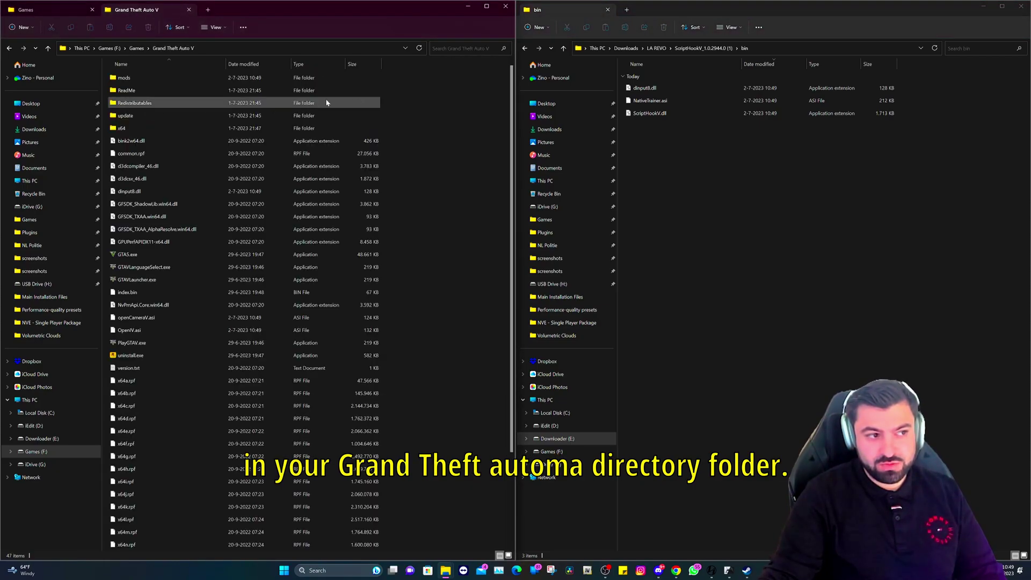
{"action": "left_click", "coordinate": [650, 113]}
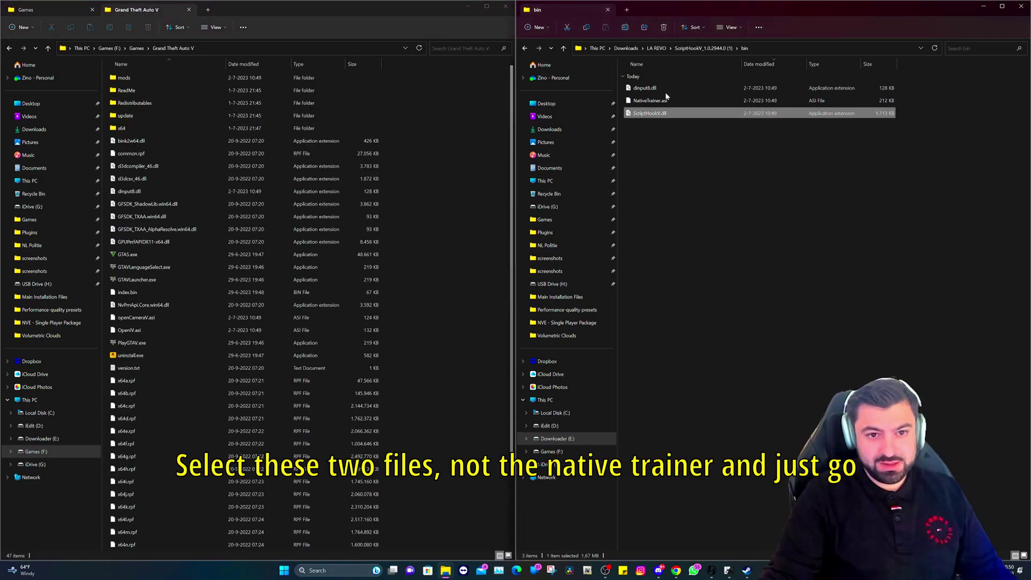
{"action": "left_click", "coordinate": [645, 87], "text": "ctrl"}
{"action": "left_click_drag", "start_coordinate": [661, 112], "coordinate": [469, 250]}
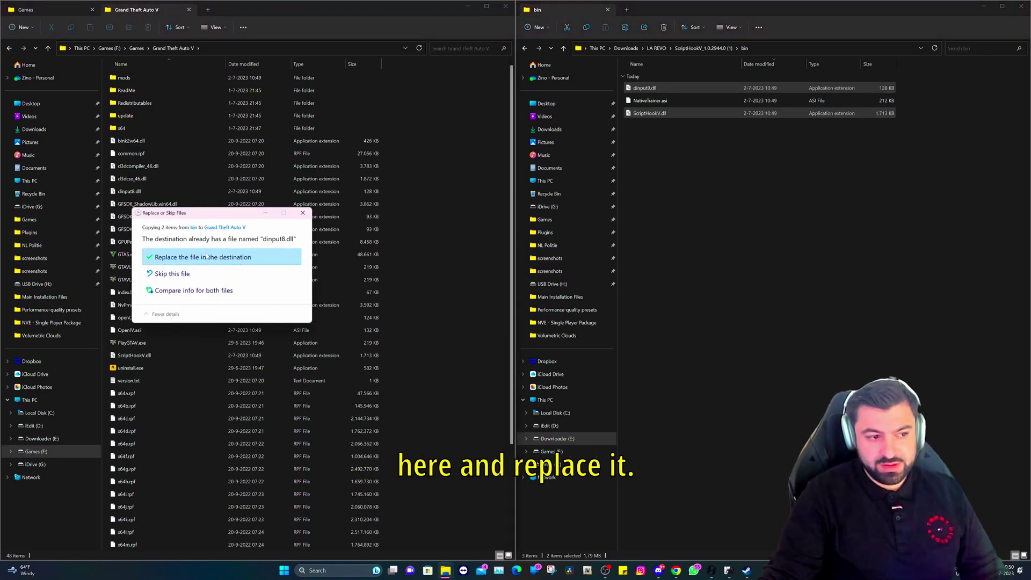
{"action": "left_click", "coordinate": [207, 257]}
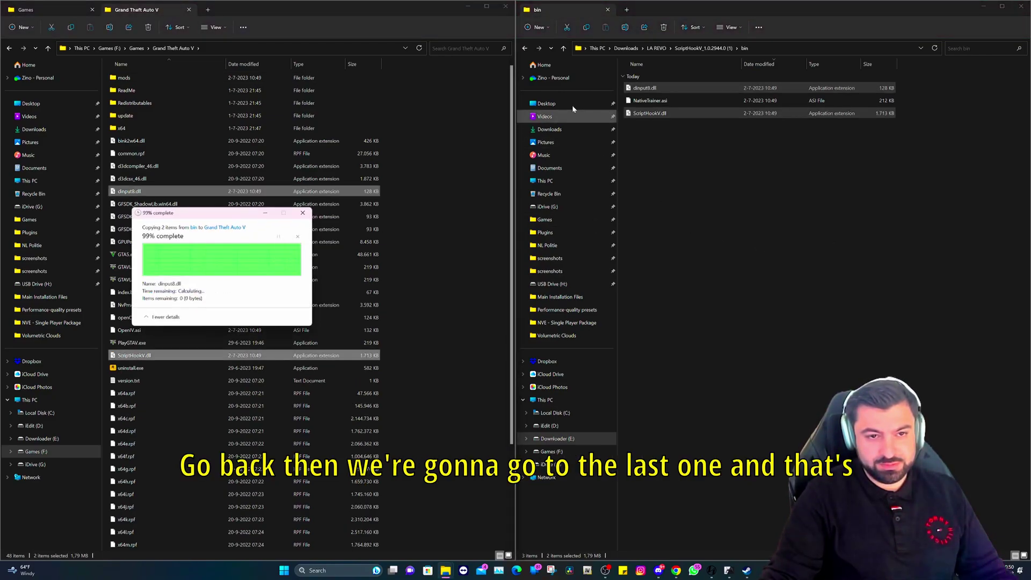
{"action": "left_click", "coordinate": [525, 48]}
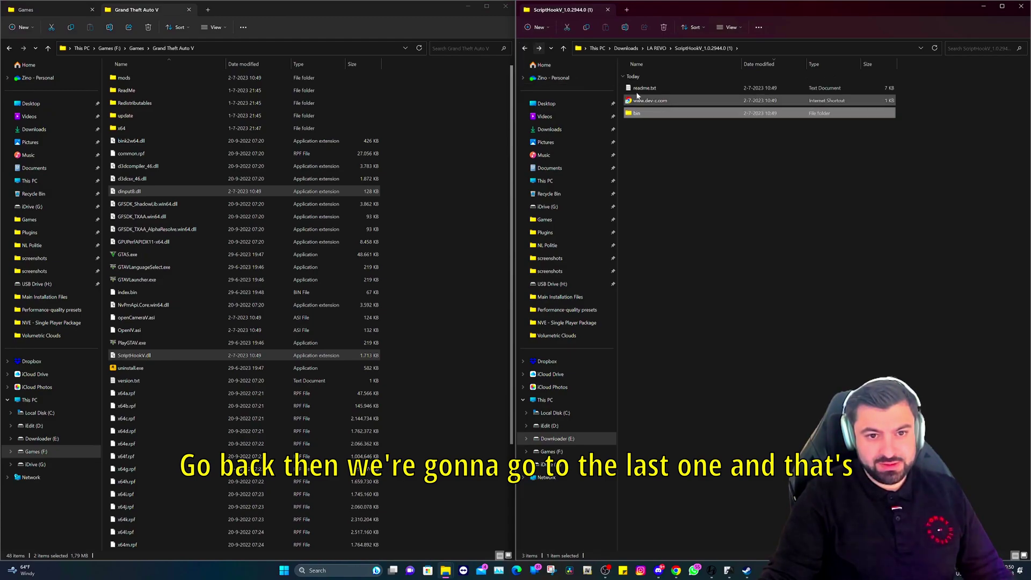
Use WinRAR to extract Complete_5Real_June.rar into a Complete_5Real_June folder in LA REVO
{"action": "left_click", "coordinate": [524, 48]}
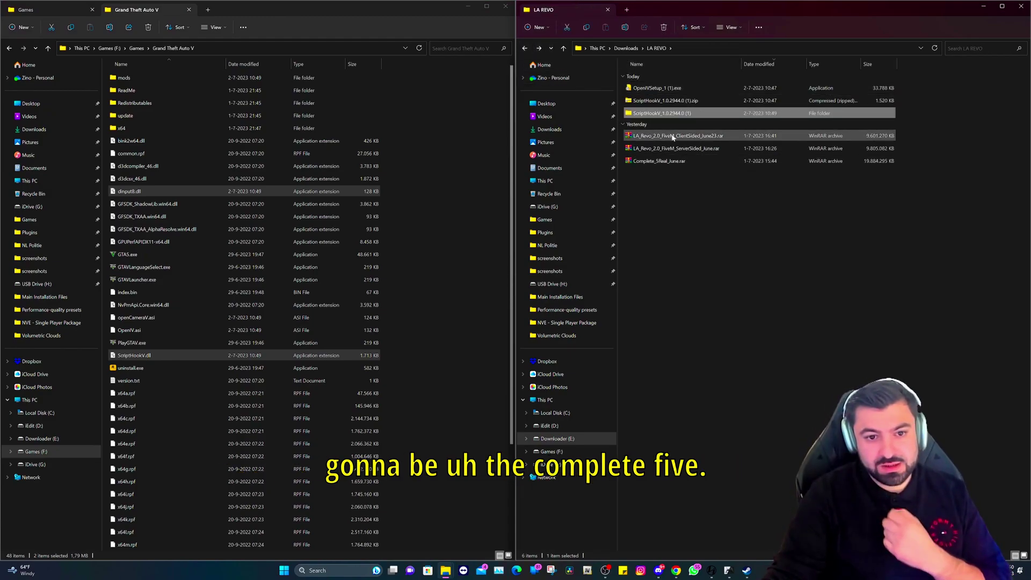
{"action": "left_click", "coordinate": [641, 165]}
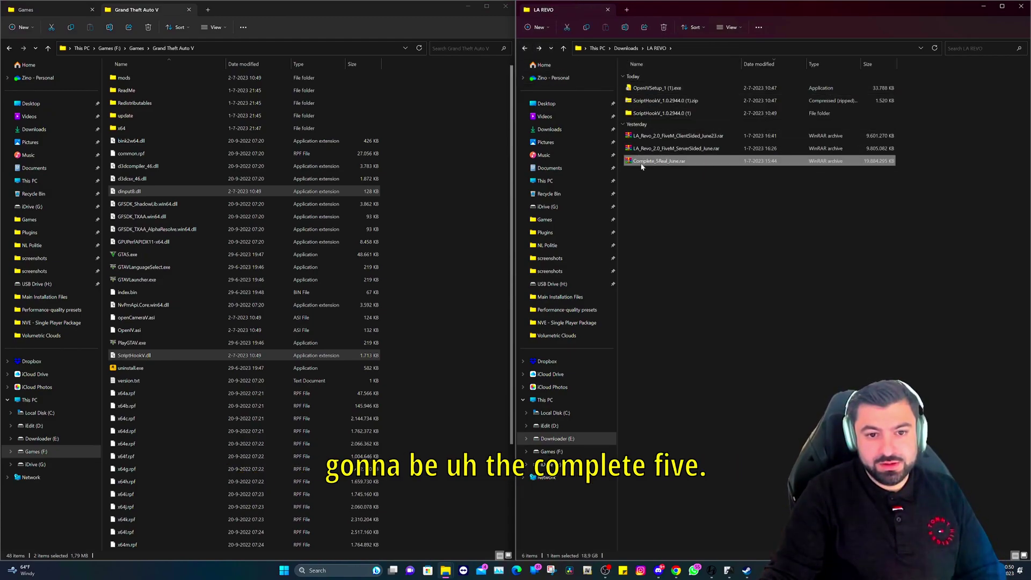
{"action": "right_click", "coordinate": [692, 162]}
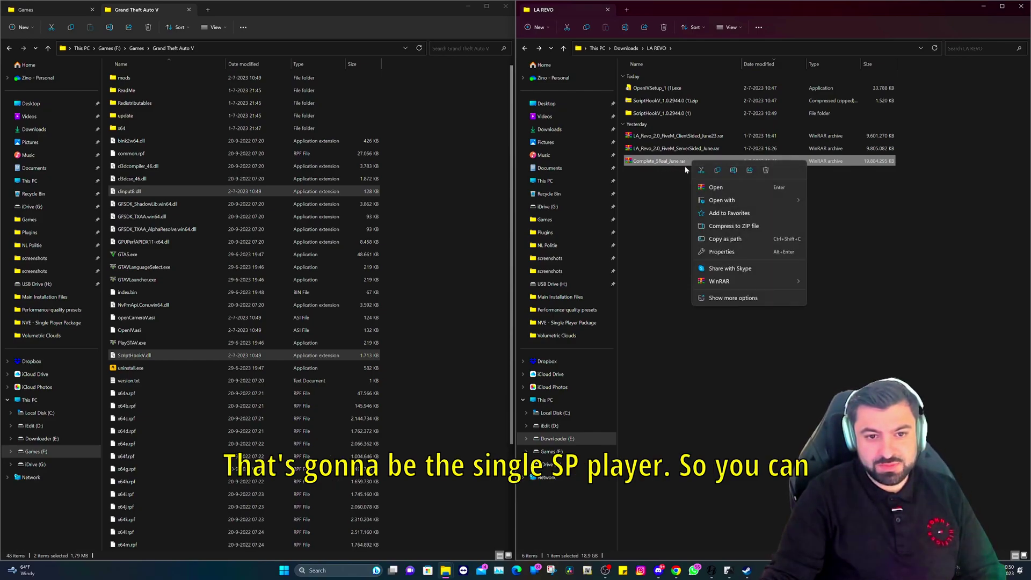
{"action": "left_click", "coordinate": [665, 136]}
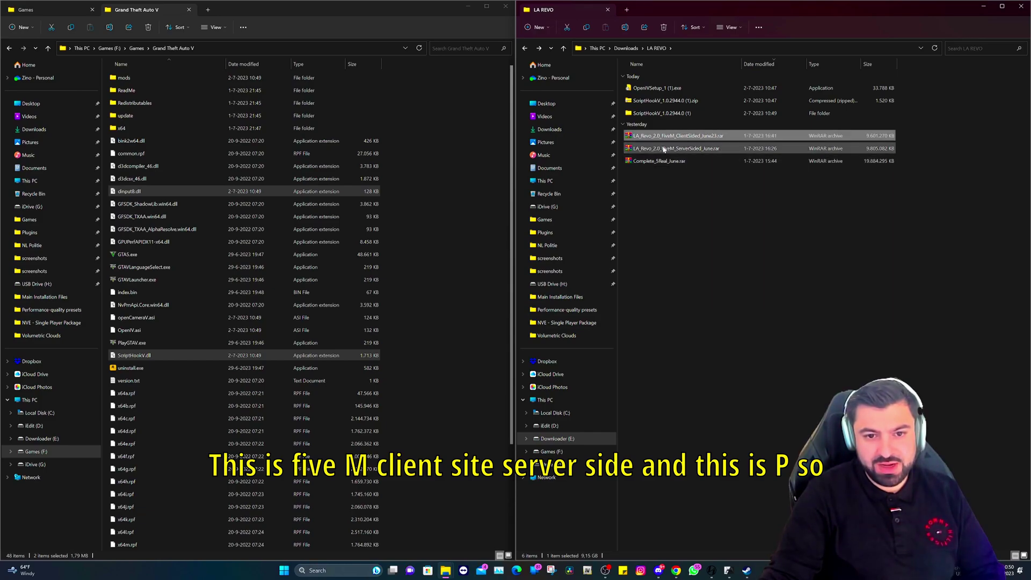
{"action": "left_click", "coordinate": [666, 162]}
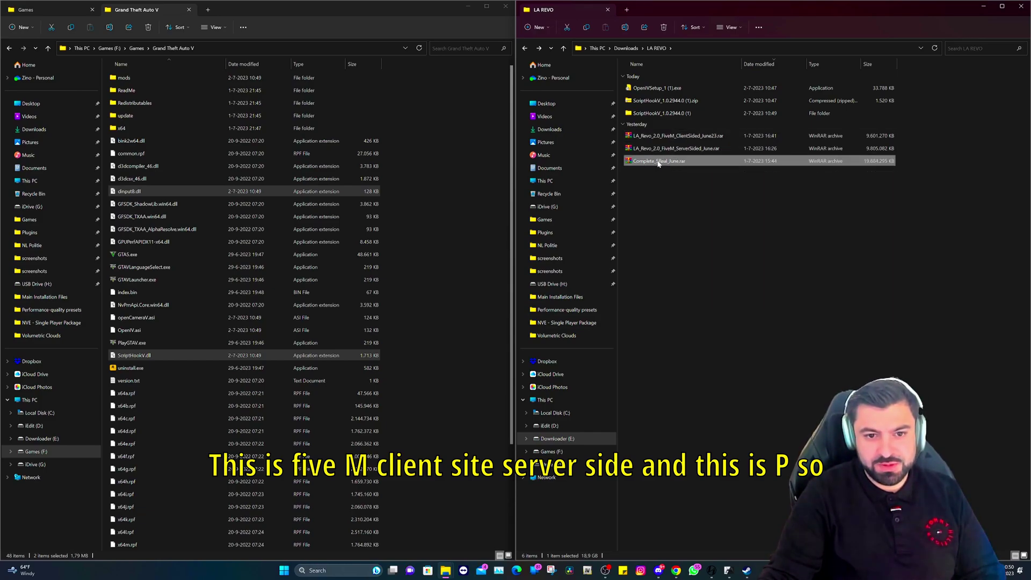
{"action": "right_click", "coordinate": [659, 164]}
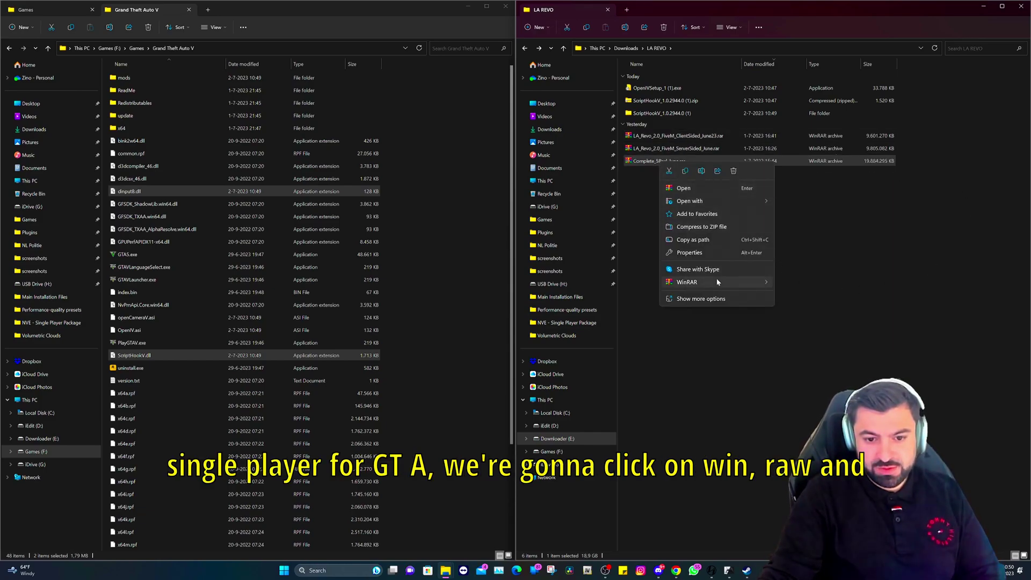
{"action": "mouse_move", "coordinate": [677, 288]}
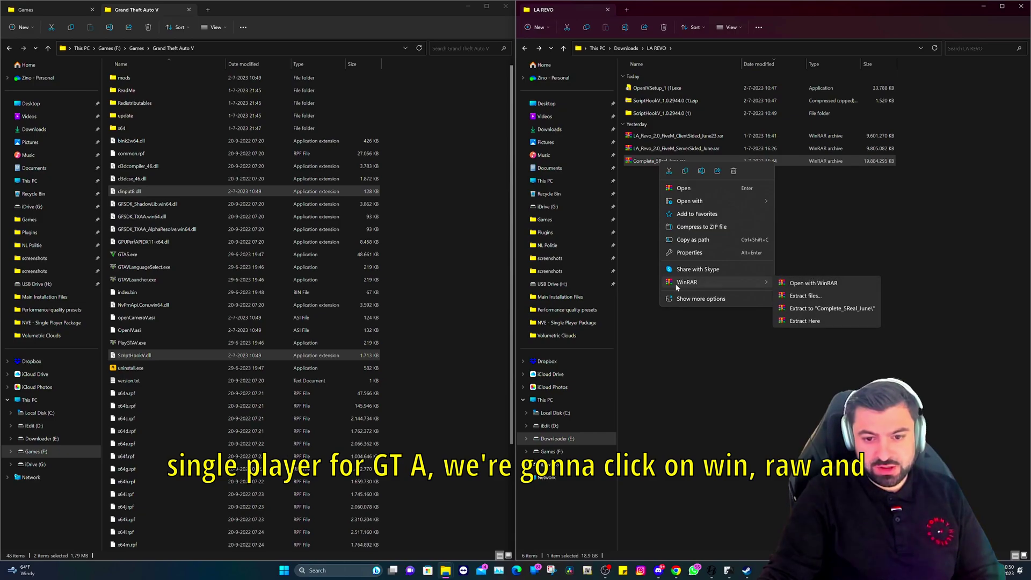
{"action": "left_click", "coordinate": [802, 309]}
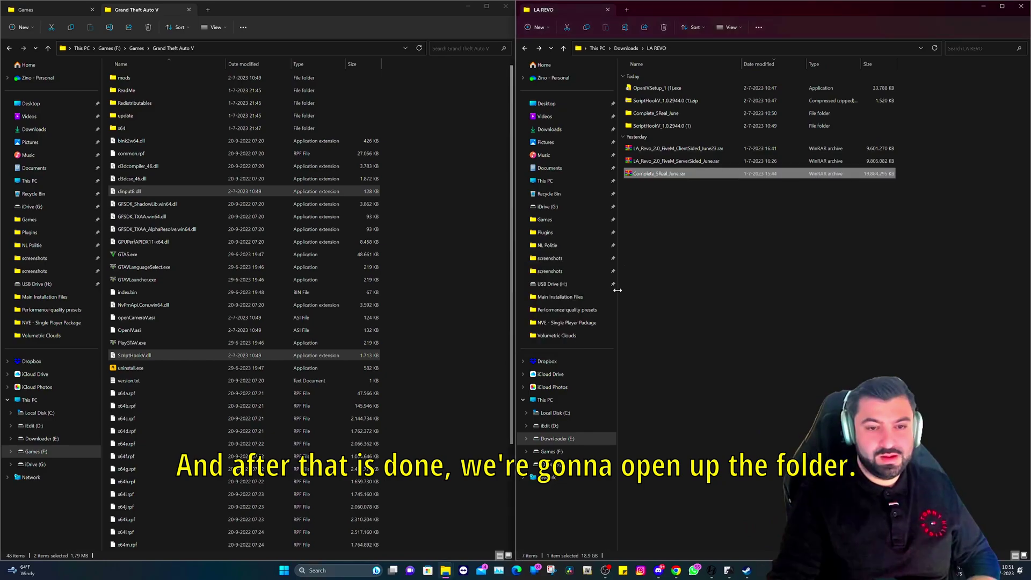
{"action": "double_click", "coordinate": [655, 112]}
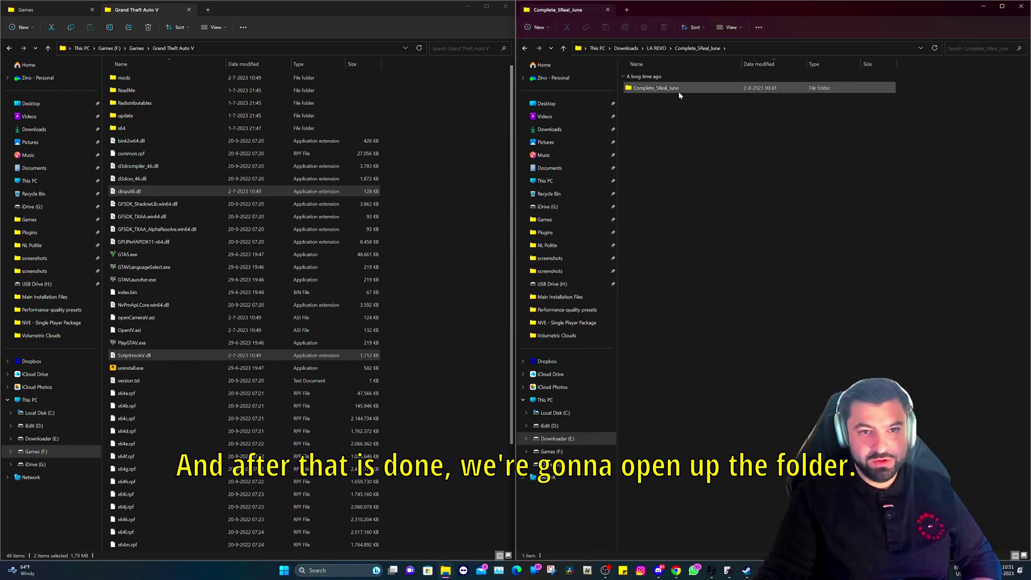
{"action": "double_click", "coordinate": [644, 89]}
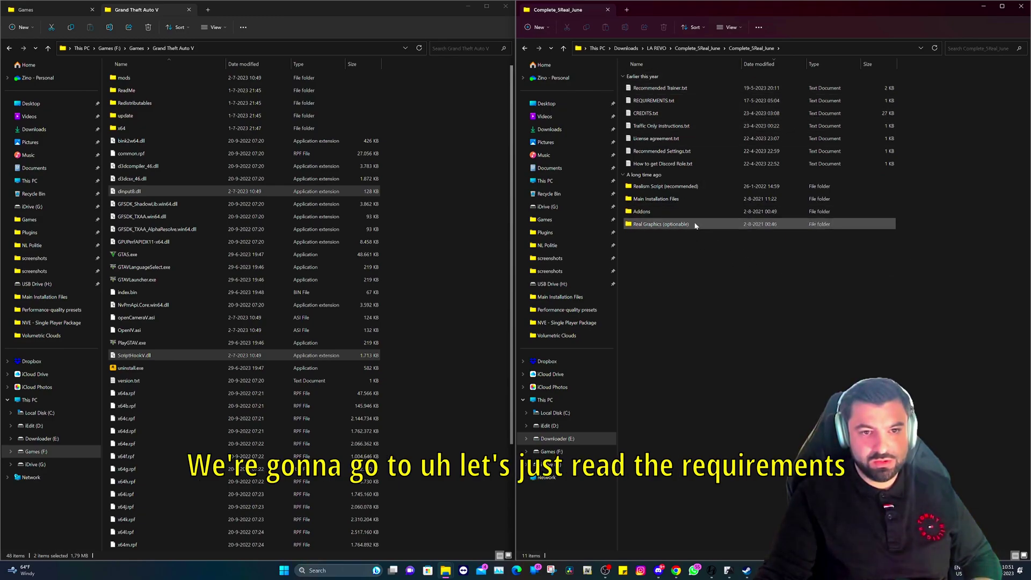
{"action": "double_click", "coordinate": [682, 100]}
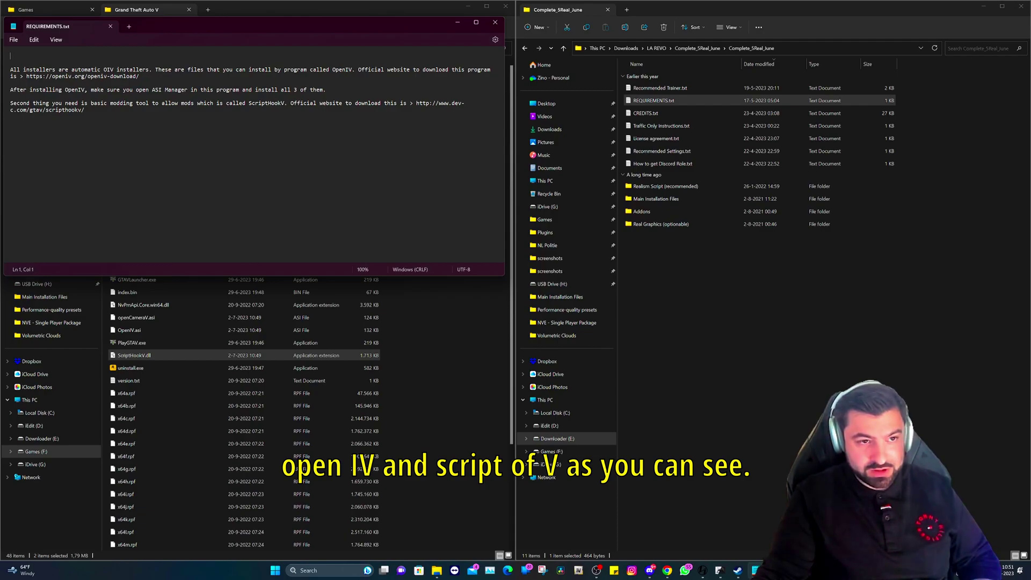
{"action": "left_click", "coordinate": [493, 24]}
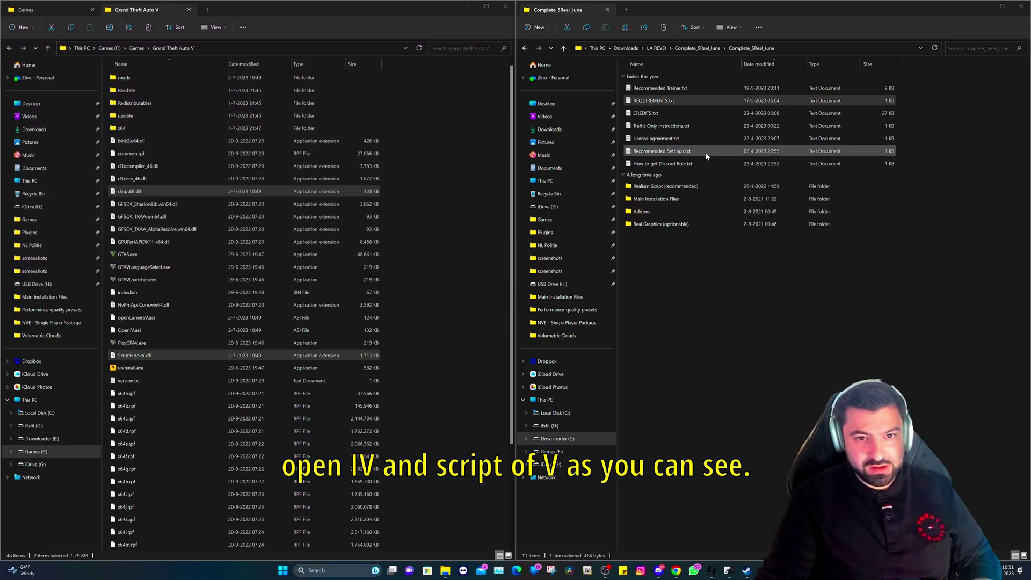
Set Main Installation Files to Group by (None) and open 1. 5Real_Pt1.oiv in the Package Installer
{"action": "double_click", "coordinate": [664, 199]}
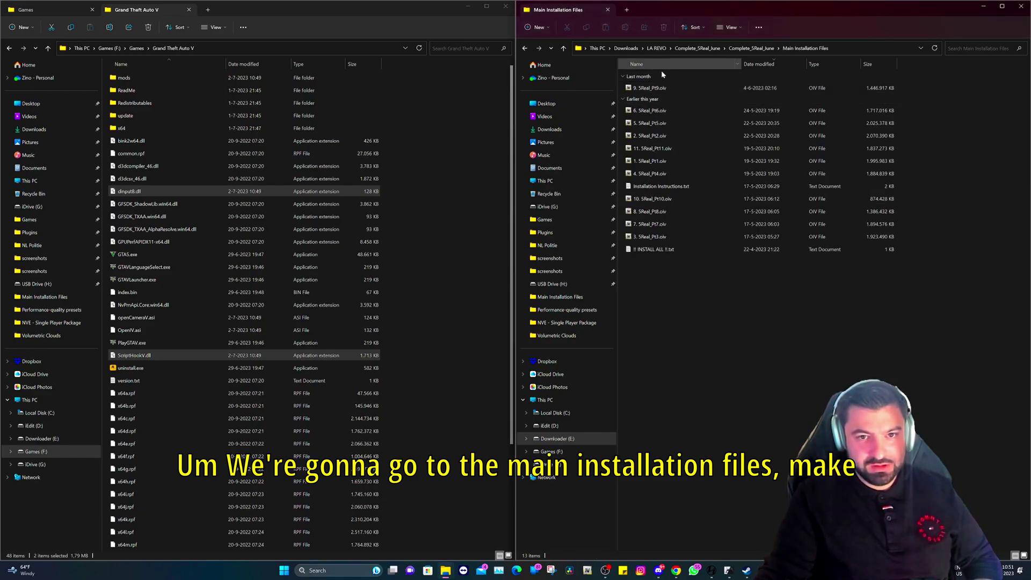
{"action": "left_click", "coordinate": [739, 27]}
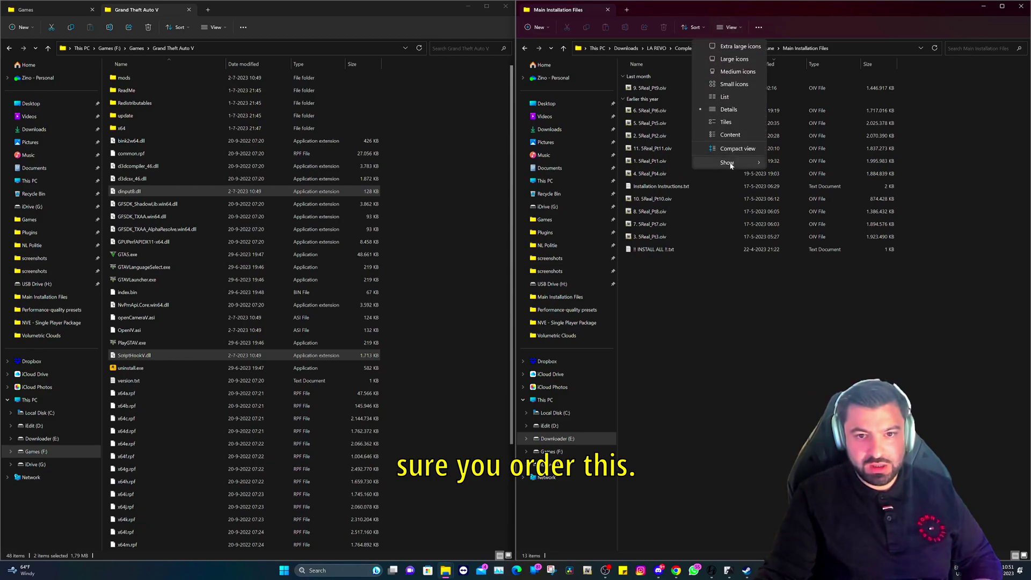
{"action": "mouse_move", "coordinate": [727, 163]}
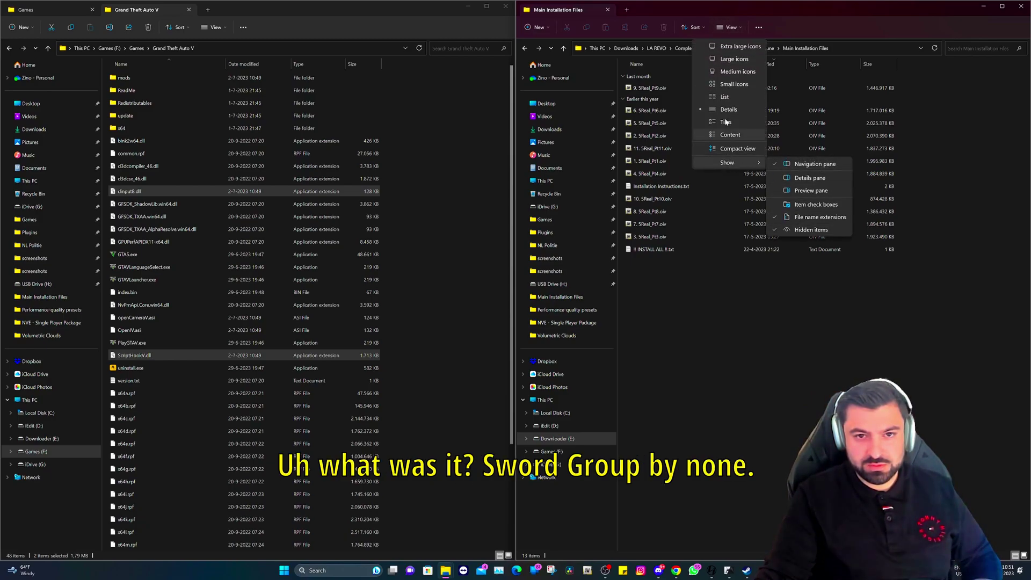
{"action": "left_click", "coordinate": [697, 28]}
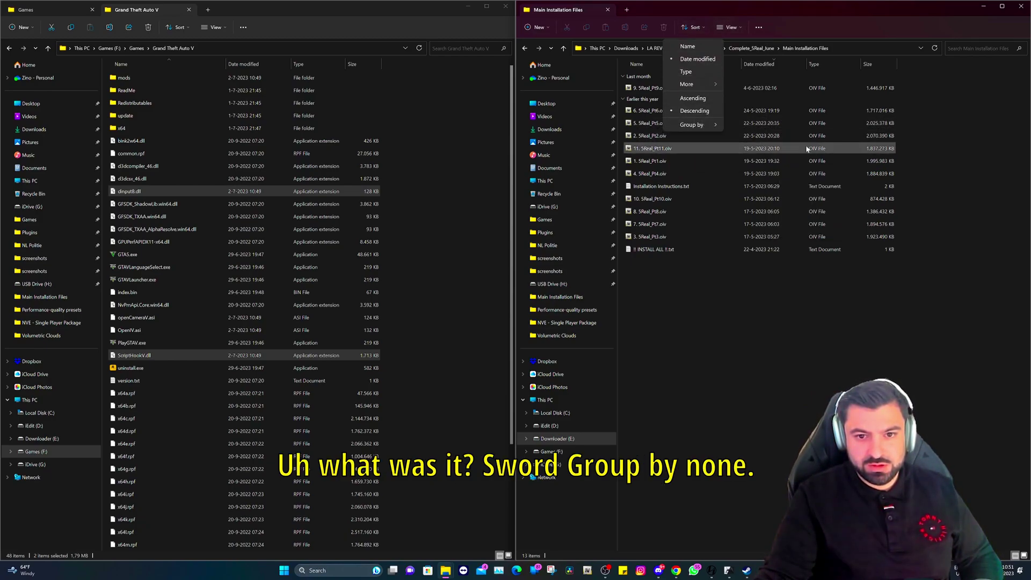
{"action": "mouse_move", "coordinate": [699, 124]}
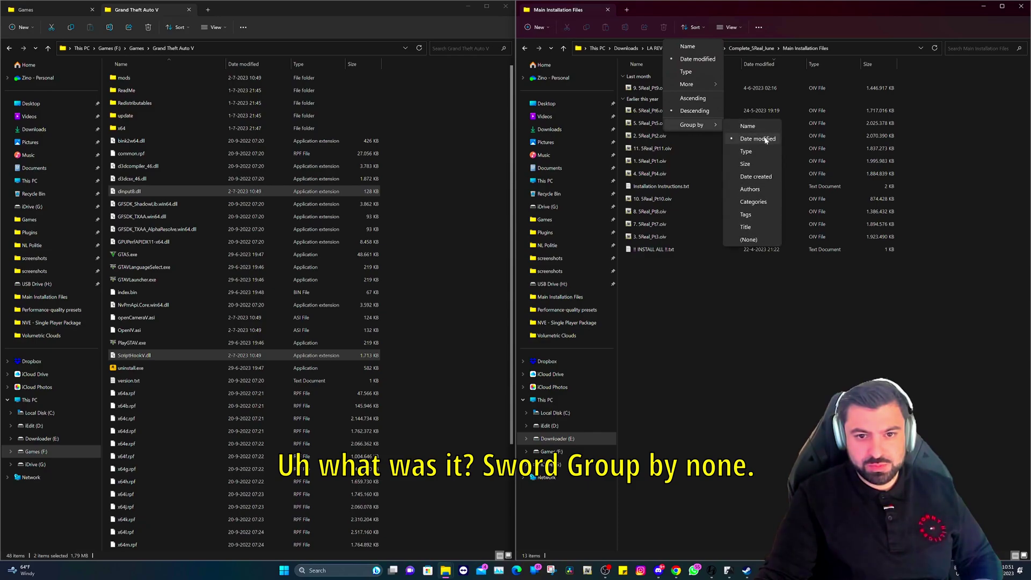
{"action": "left_click", "coordinate": [748, 239]}
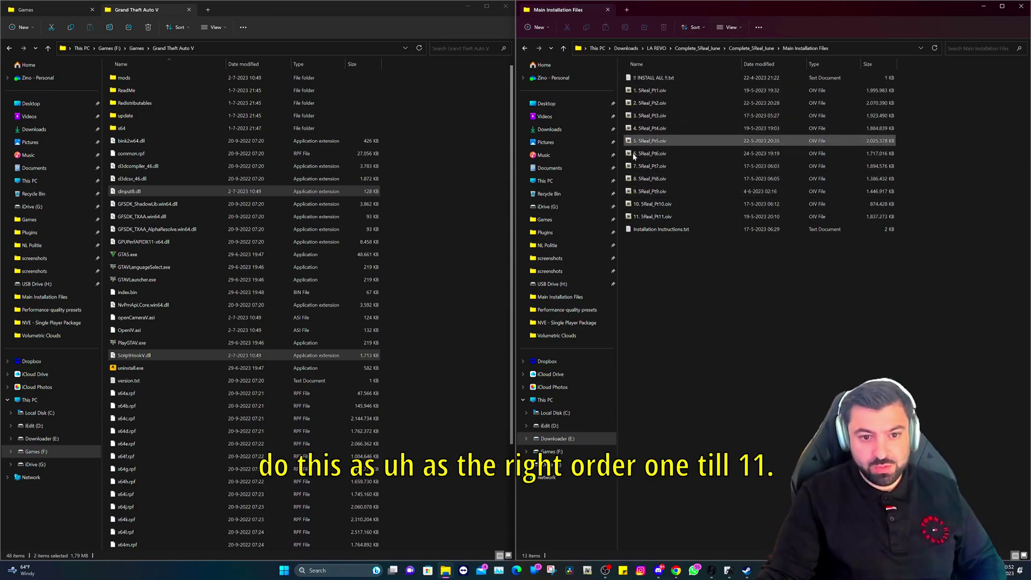
{"action": "double_click", "coordinate": [673, 91]}
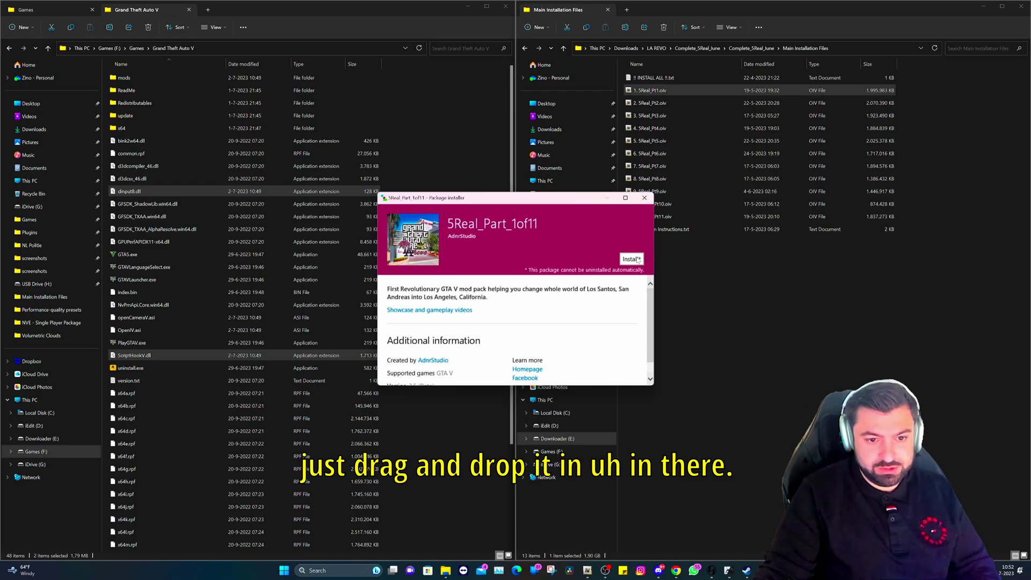
Install 5Real_Part_1of11 to the chosen location and close the installer after success
{"action": "left_click", "coordinate": [636, 260]}
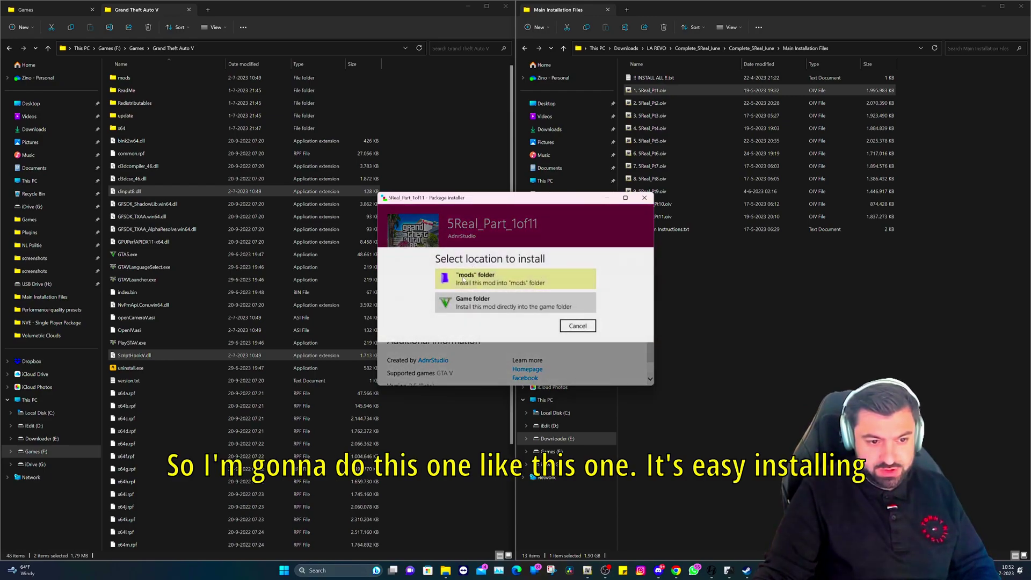
{"action": "left_click", "coordinate": [475, 273]}
{"action": "left_click", "coordinate": [472, 323]}
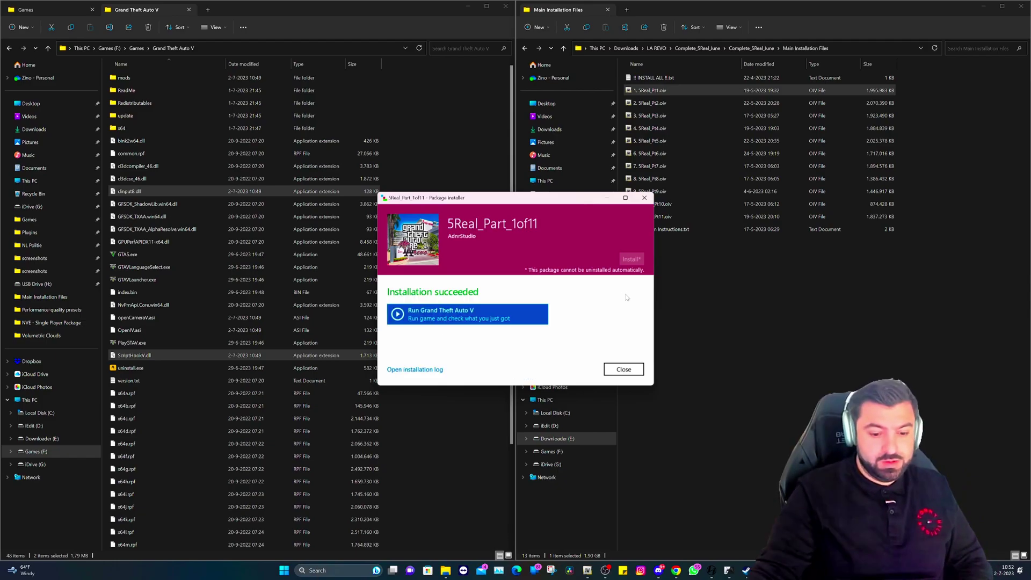
{"action": "left_click", "coordinate": [623, 369]}
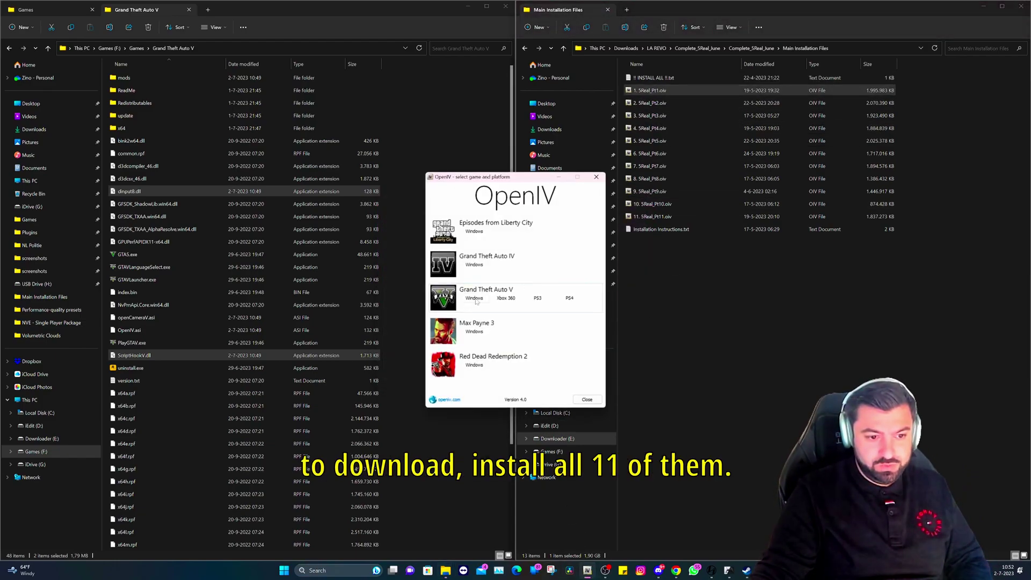
Open GTA V for Windows in OpenIV and switch on edit mode
{"action": "left_click", "coordinate": [475, 299]}
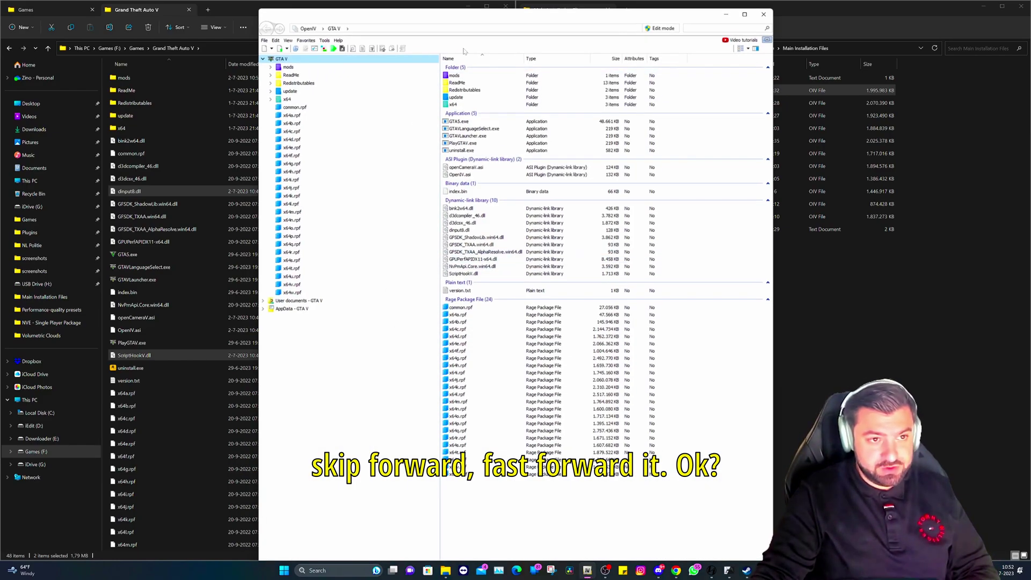
{"action": "left_click_drag", "start_coordinate": [574, 6], "coordinate": [424, 5]}
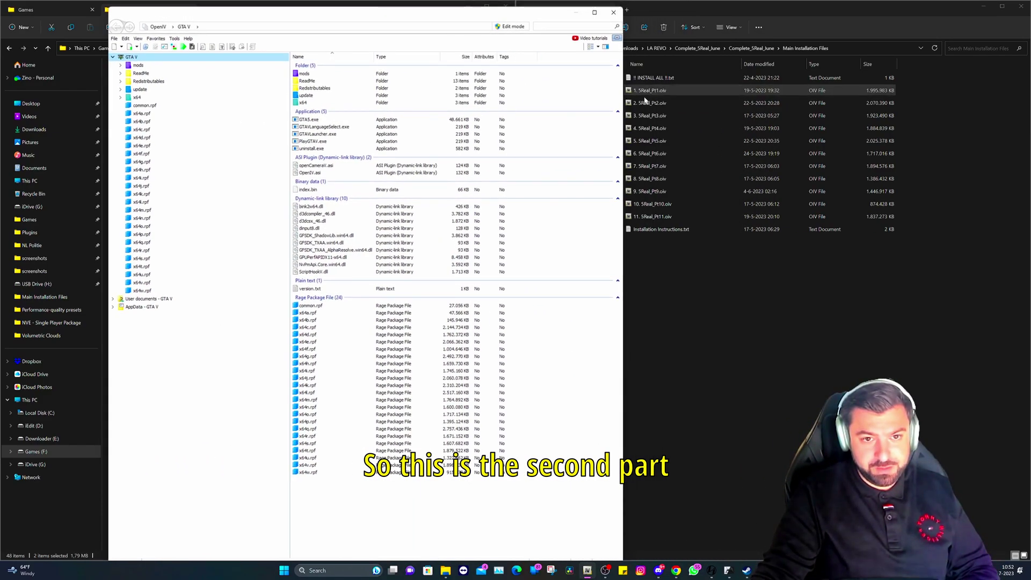
{"action": "left_click", "coordinate": [668, 103]}
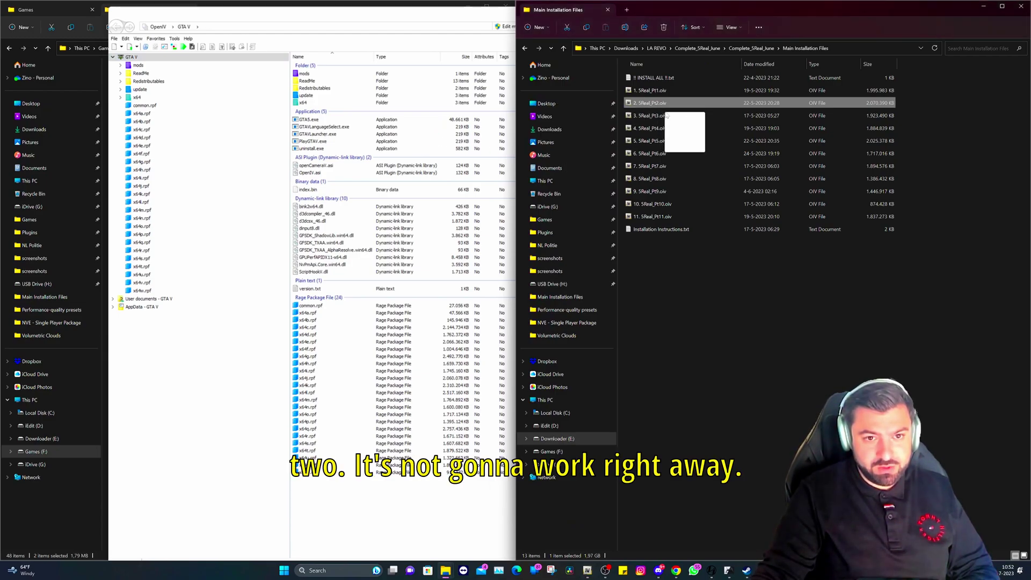
{"action": "left_click", "coordinate": [512, 27]}
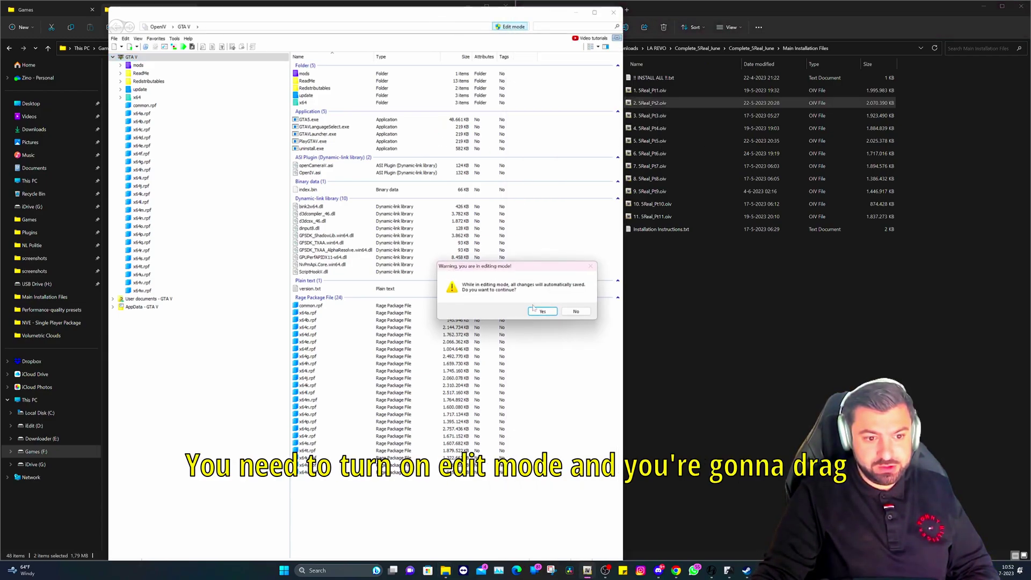
{"action": "left_click", "coordinate": [540, 309]}
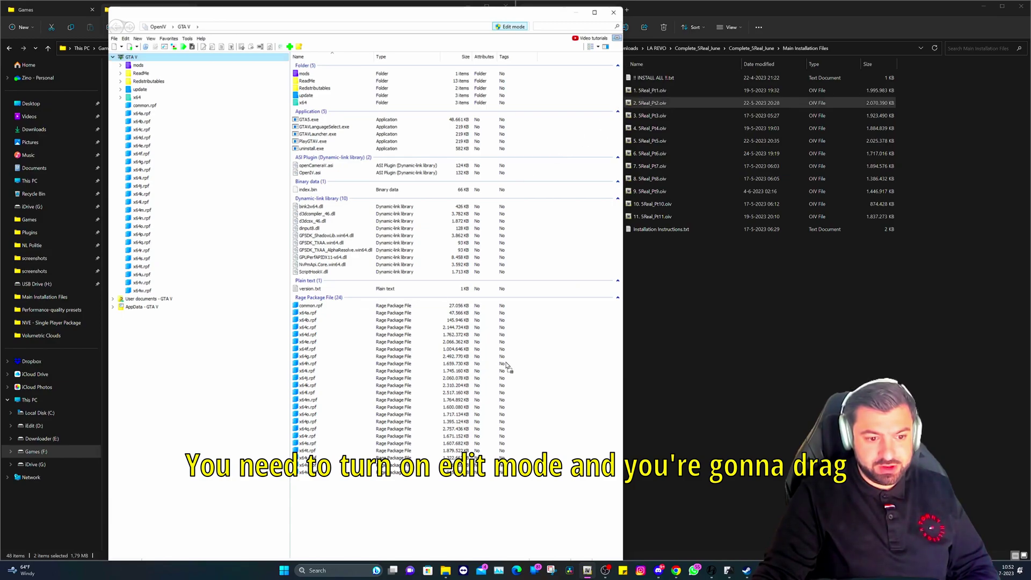
Drop 2. 5Real_Pt2.oiv into OpenIV and install it into the mods folder
{"action": "left_click_drag", "start_coordinate": [508, 367], "coordinate": [528, 372]}
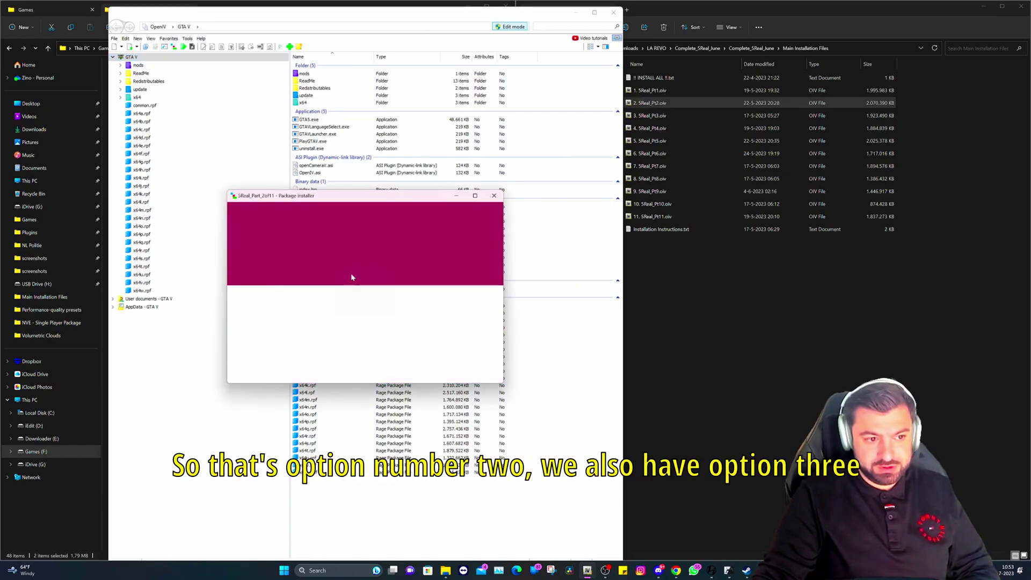
{"action": "key", "text": "Return"}
{"action": "key", "text": "Return"}
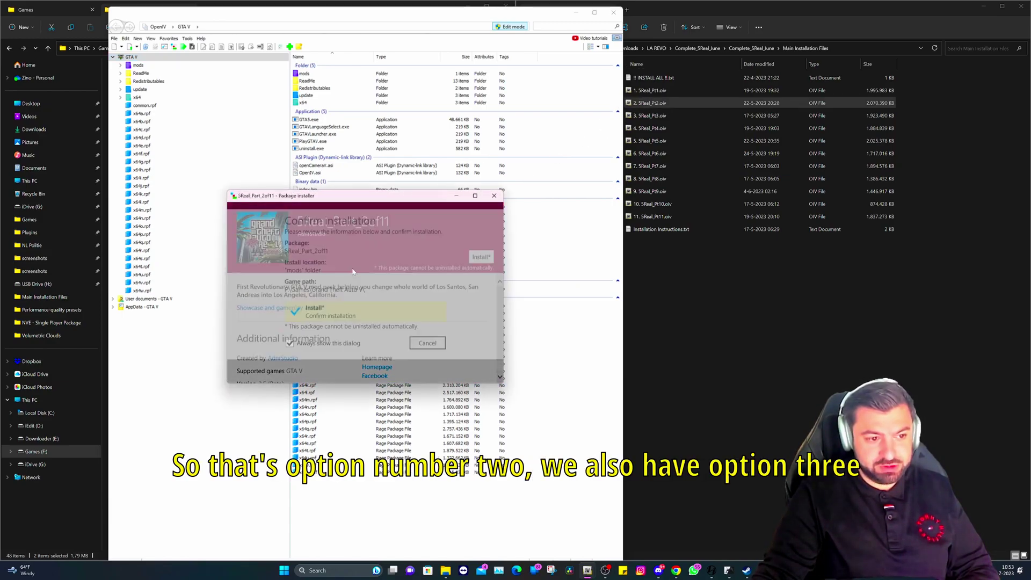
{"action": "key", "text": "Return"}
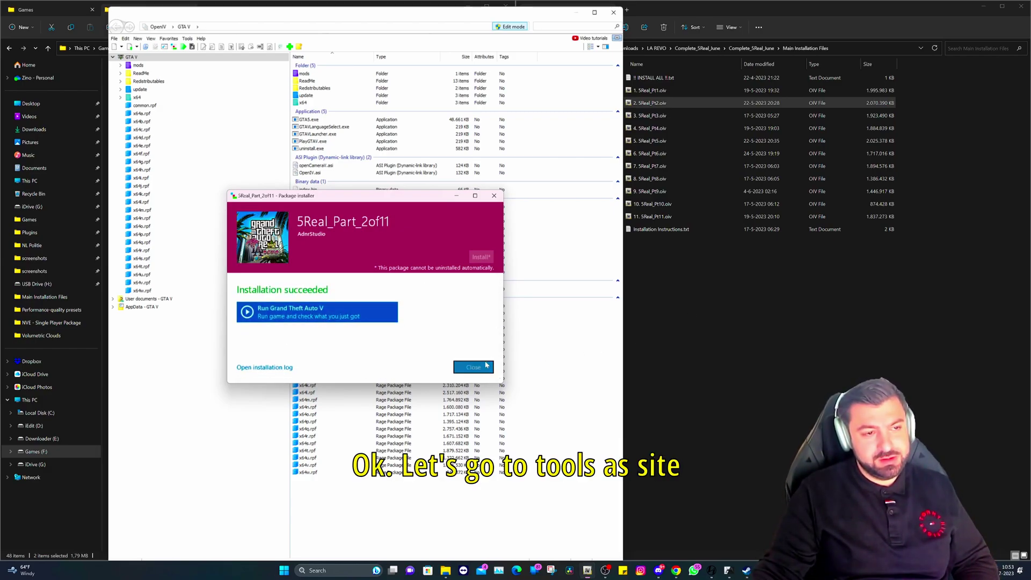
Close the finished part 2 installer and review the installed ASI plugins
{"action": "left_click", "coordinate": [473, 368]}
{"action": "left_click", "coordinate": [207, 85]}
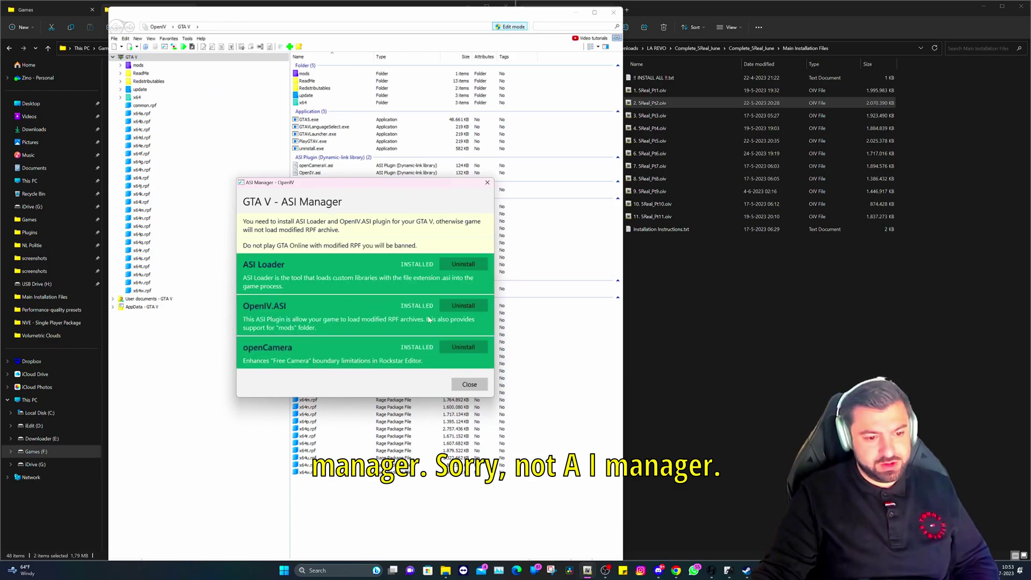
{"action": "left_click", "coordinate": [465, 382]}
In the package installer's file picker, browse to Complete_5Real_June > Main Installation Files
{"action": "left_click", "coordinate": [187, 38]}
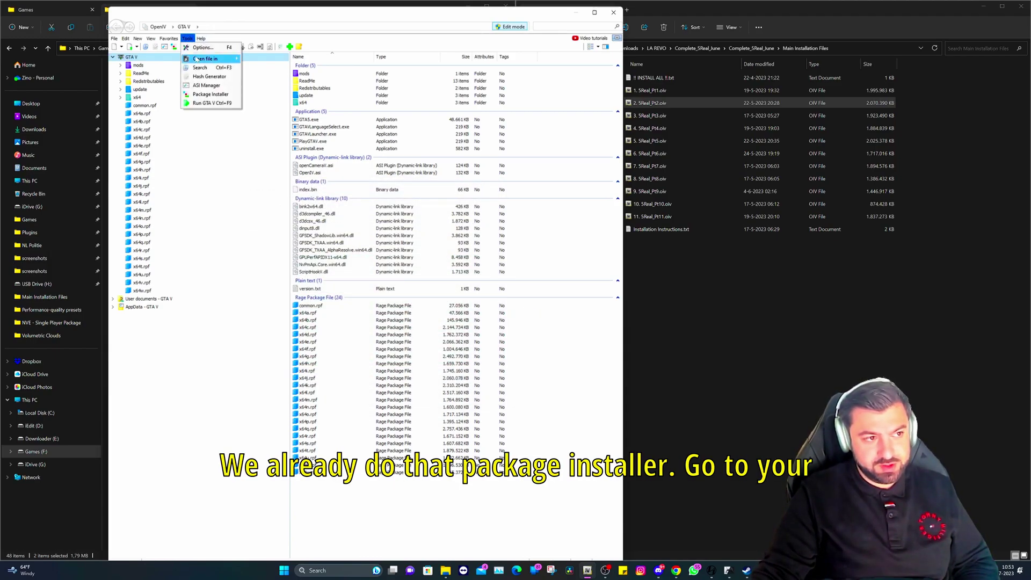
{"action": "left_click", "coordinate": [211, 95]}
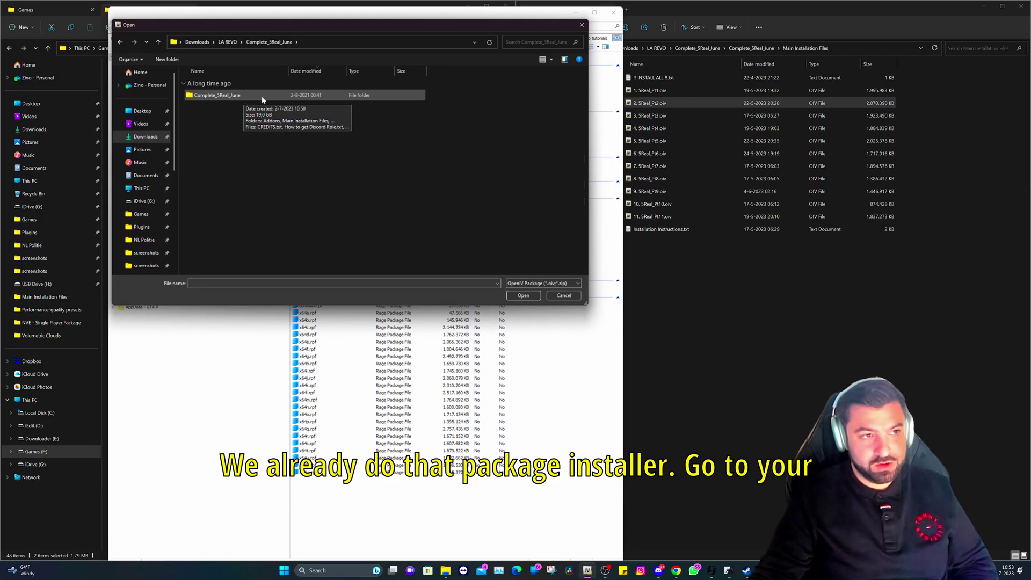
{"action": "double_click", "coordinate": [262, 98]}
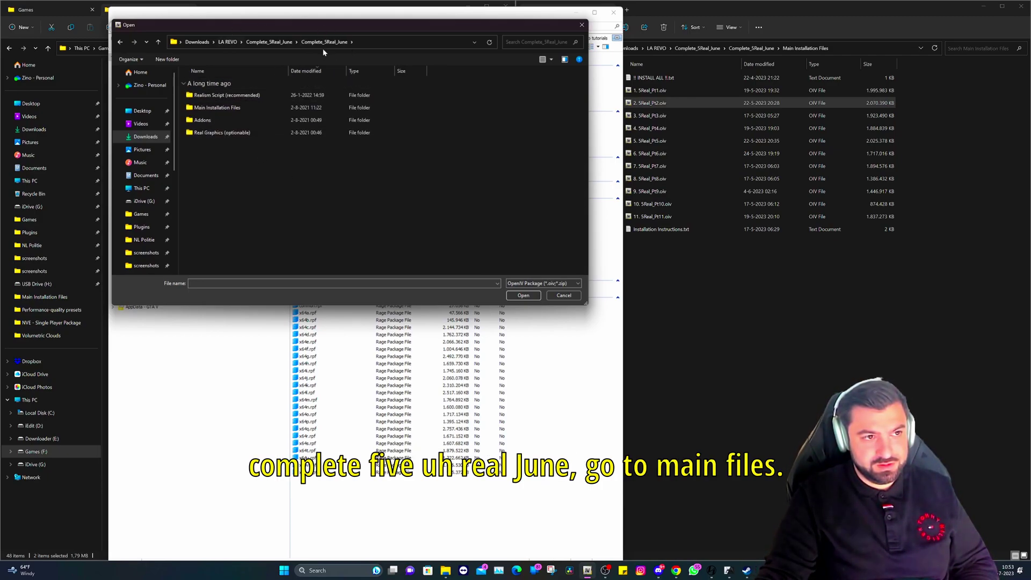
{"action": "double_click", "coordinate": [217, 107]}
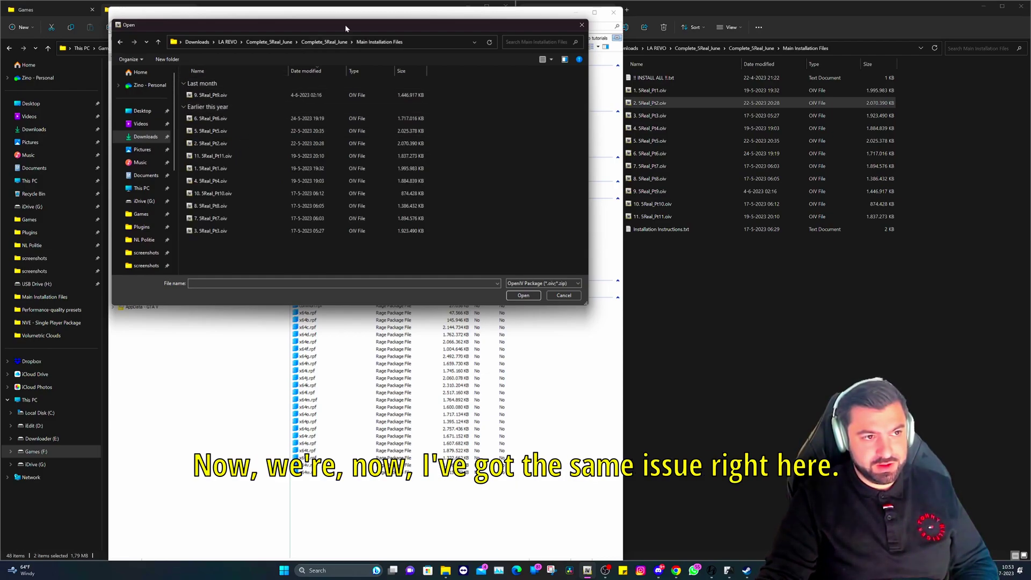
Show the package files as a detailed list sorted by name, without the preview pane
{"action": "left_click", "coordinate": [543, 59]}
{"action": "left_click", "coordinate": [551, 59]}
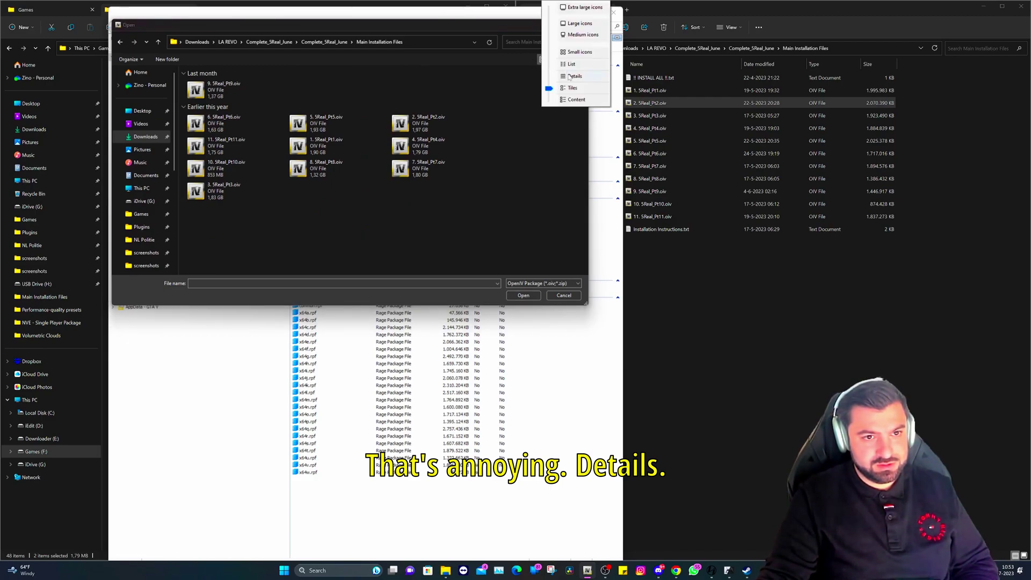
{"action": "left_click", "coordinate": [572, 77]}
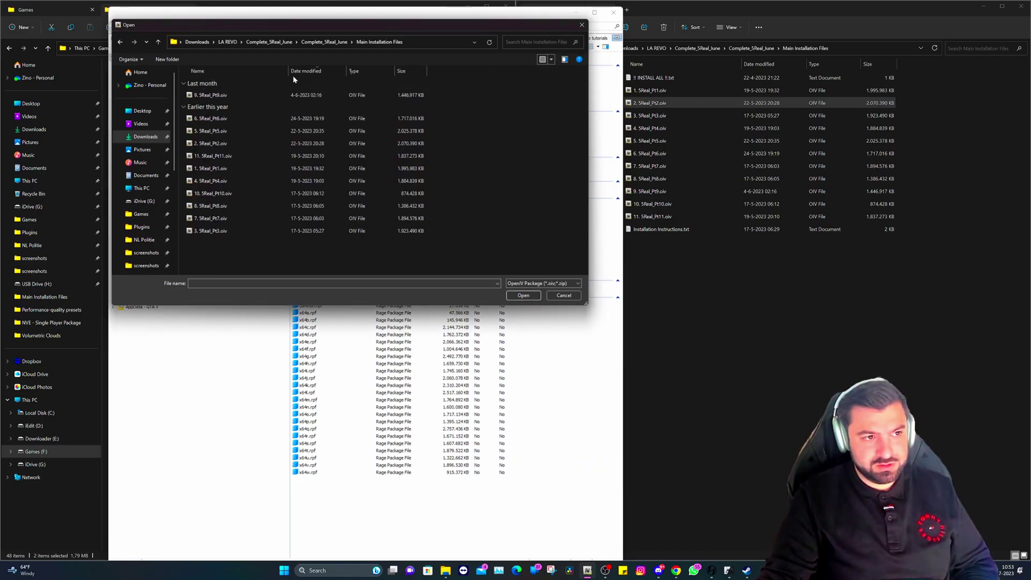
{"action": "left_click", "coordinate": [195, 71]}
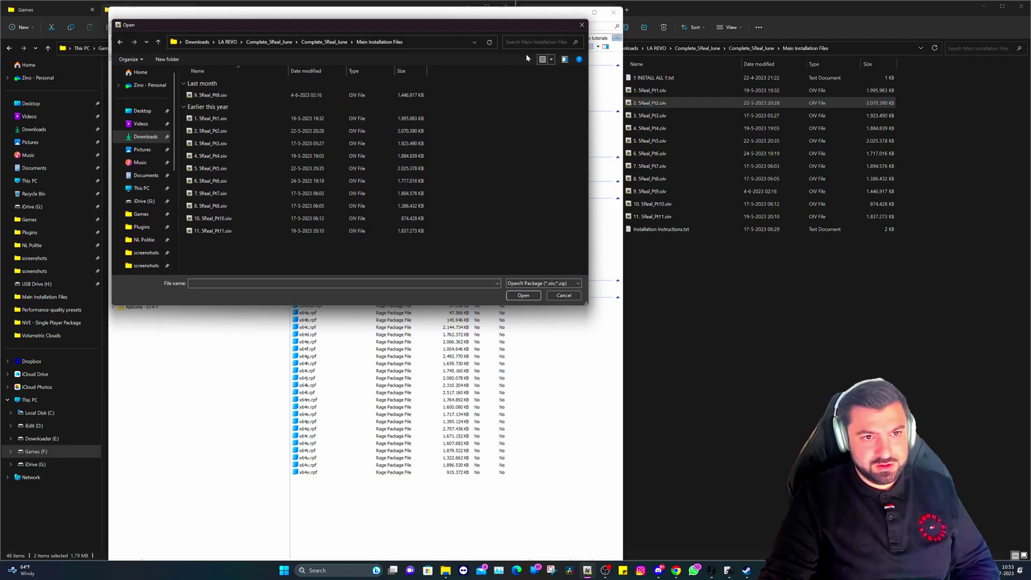
{"action": "left_click", "coordinate": [551, 60]}
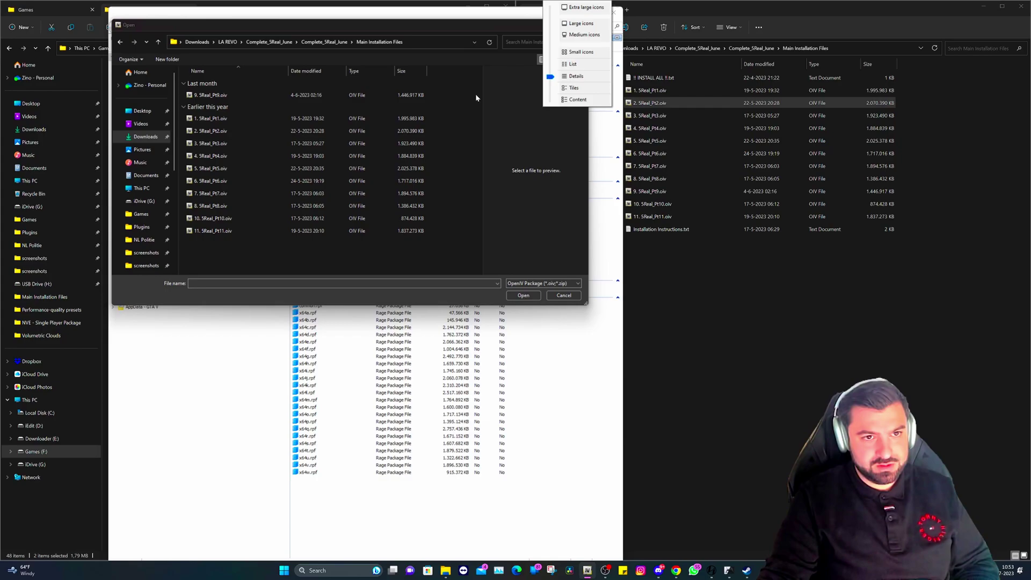
{"action": "left_click", "coordinate": [514, 97]}
{"action": "left_click", "coordinate": [565, 60]}
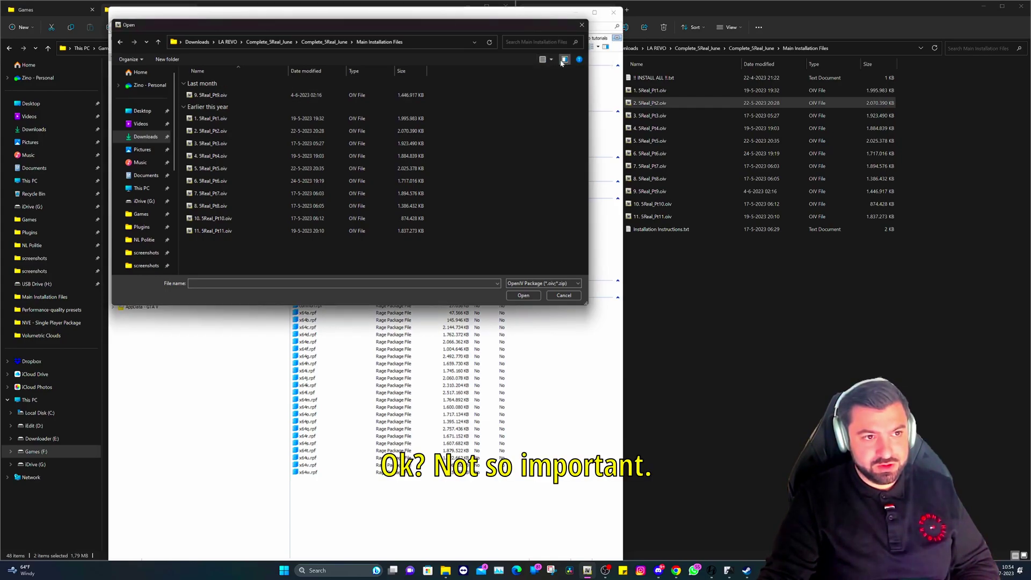
Install 3. 5Real_Pt3.oiv into the mods folder
{"action": "left_click", "coordinate": [227, 143]}
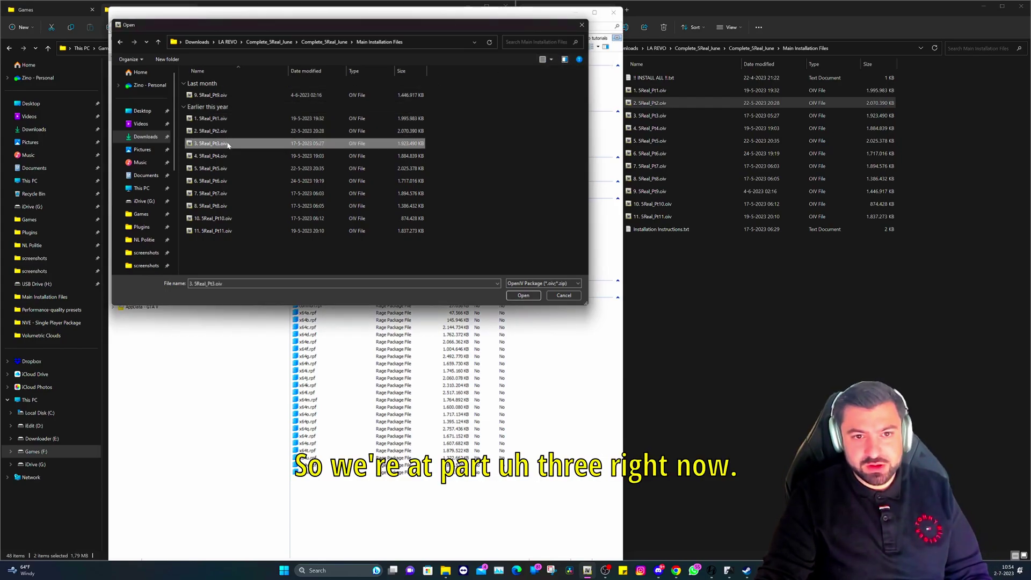
{"action": "double_click", "coordinate": [214, 147]}
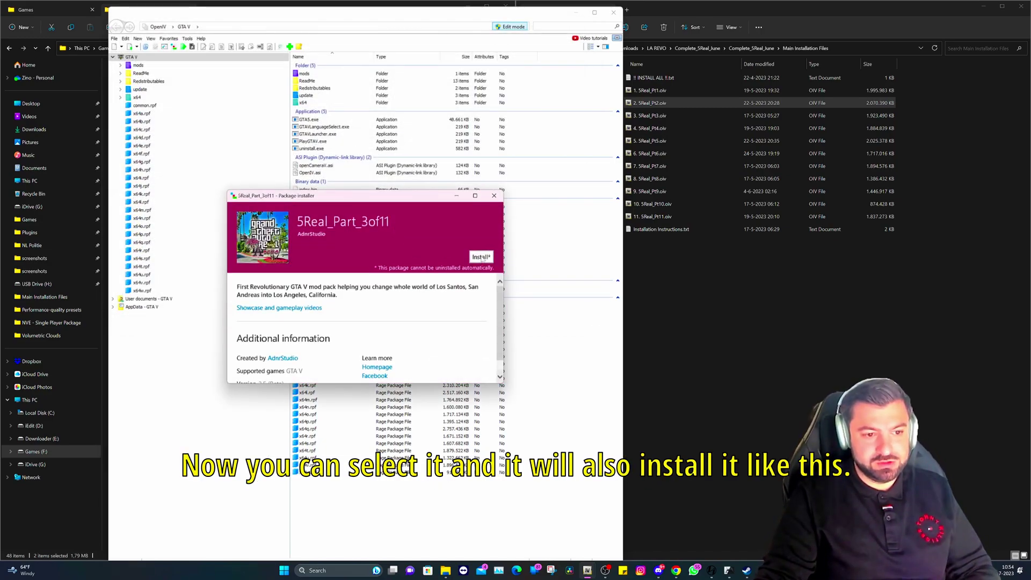
{"action": "left_click", "coordinate": [481, 259]}
{"action": "left_click", "coordinate": [370, 321]}
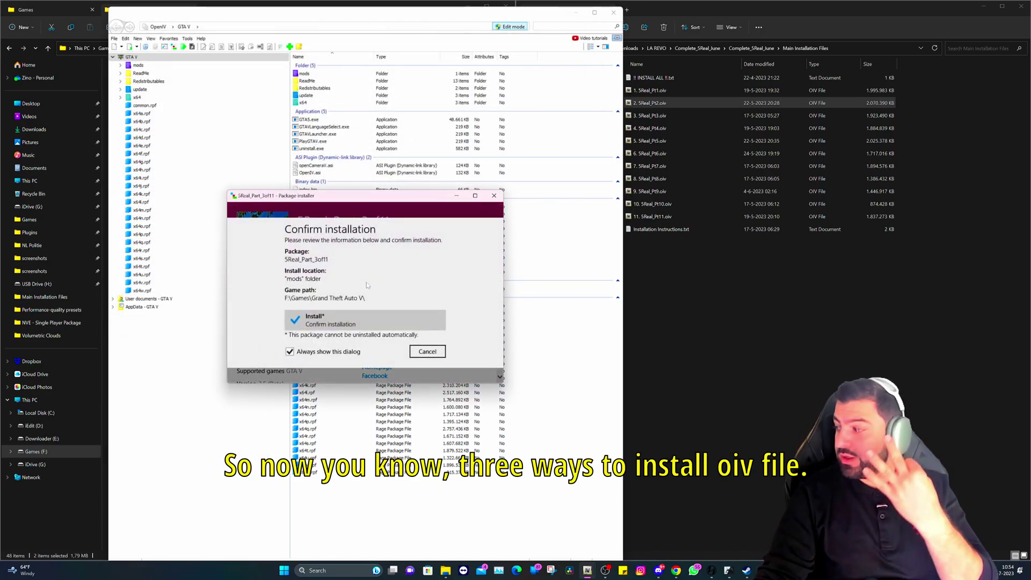
{"action": "left_click", "coordinate": [355, 319]}
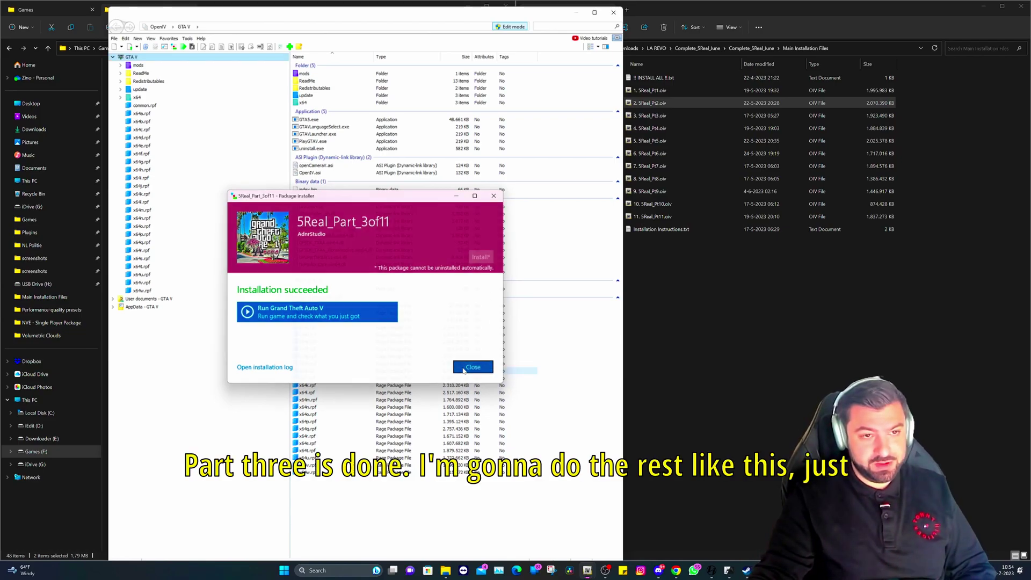
Close OpenIV, open 4. 5Real_Pt4.oiv, and read the INSTALL ALL note
{"action": "left_click", "coordinate": [474, 367]}
{"action": "left_click", "coordinate": [615, 13]}
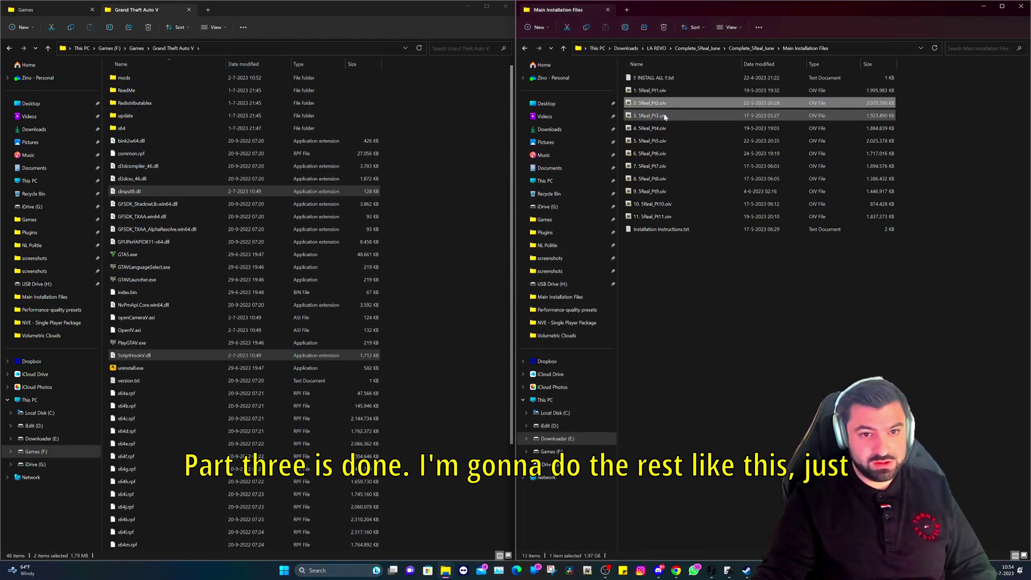
{"action": "left_click", "coordinate": [651, 130]}
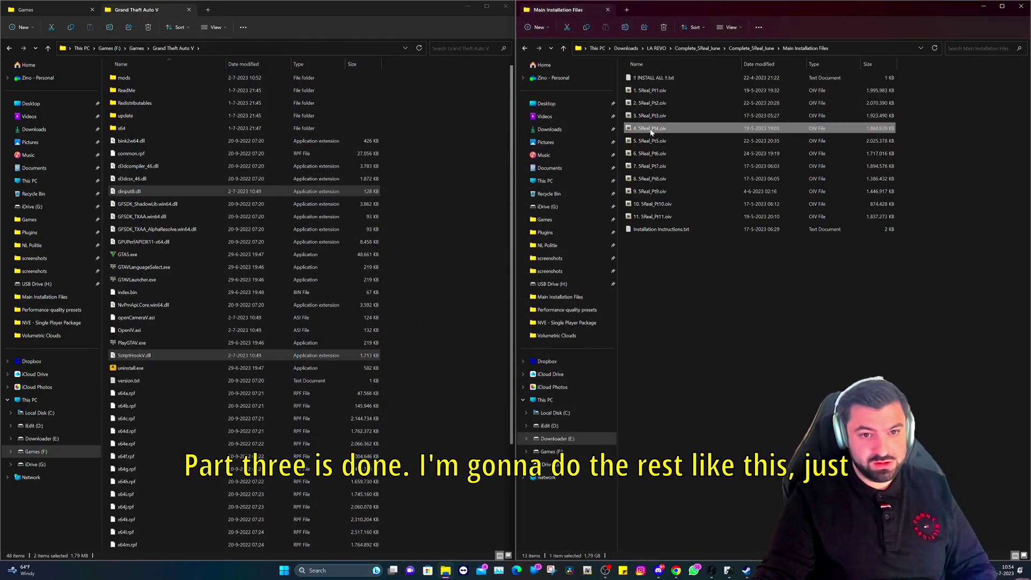
{"action": "double_click", "coordinate": [825, 130]}
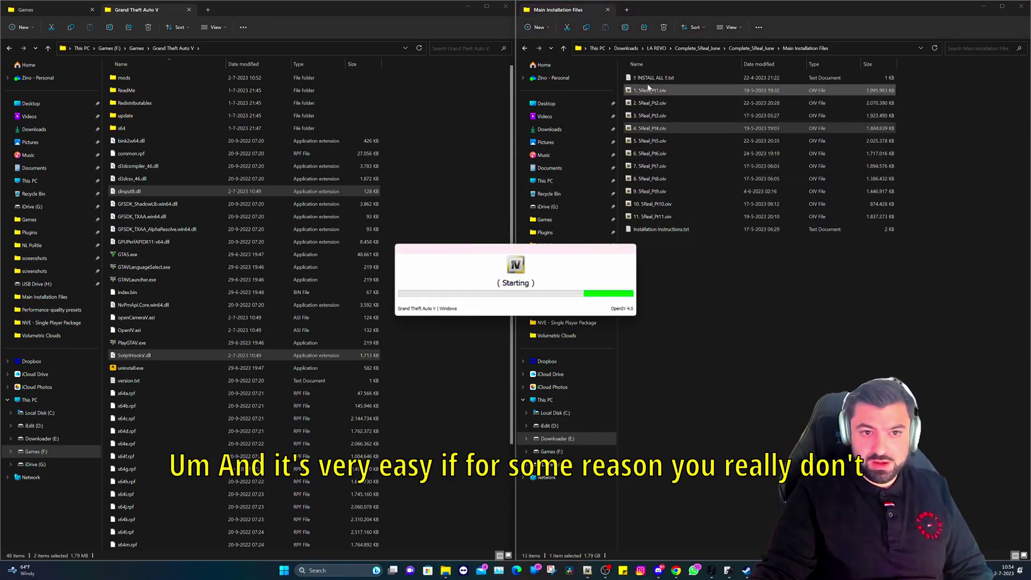
{"action": "double_click", "coordinate": [671, 78]}
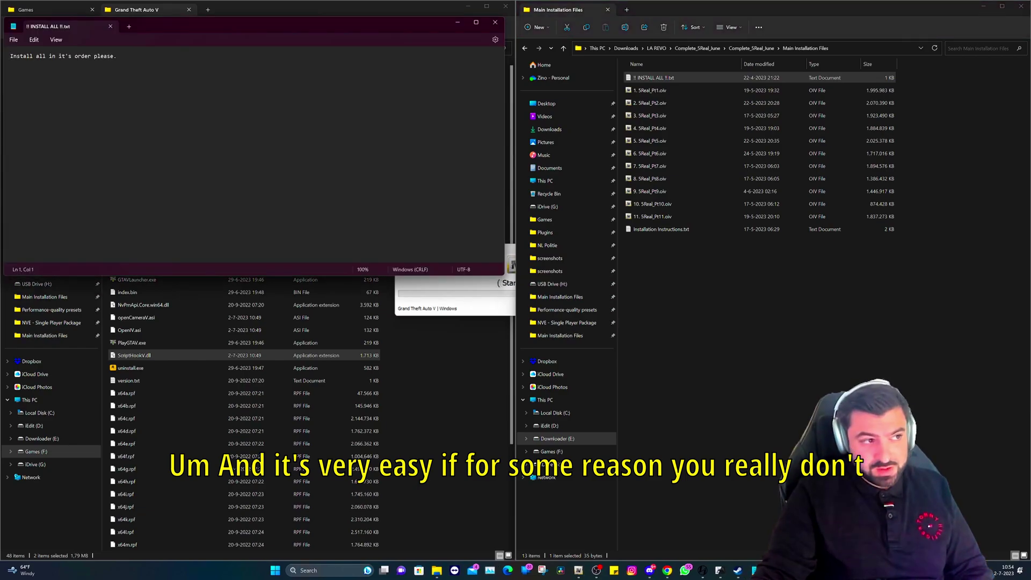
{"action": "left_click", "coordinate": [495, 22]}
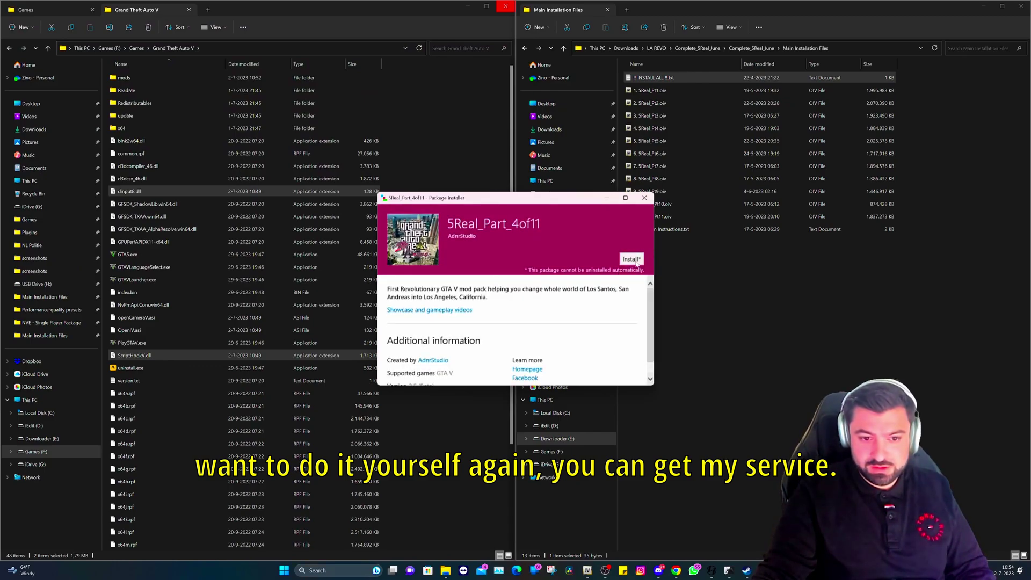
Install part 4 into the mods folder and close its installer
{"action": "left_click", "coordinate": [632, 259]}
{"action": "left_click", "coordinate": [483, 277]}
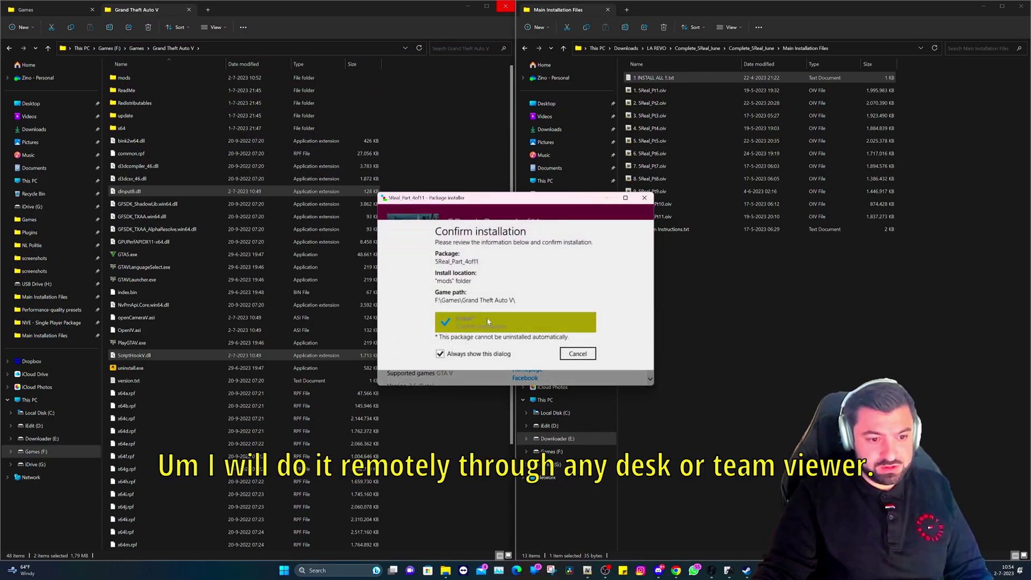
{"action": "left_click", "coordinate": [487, 322]}
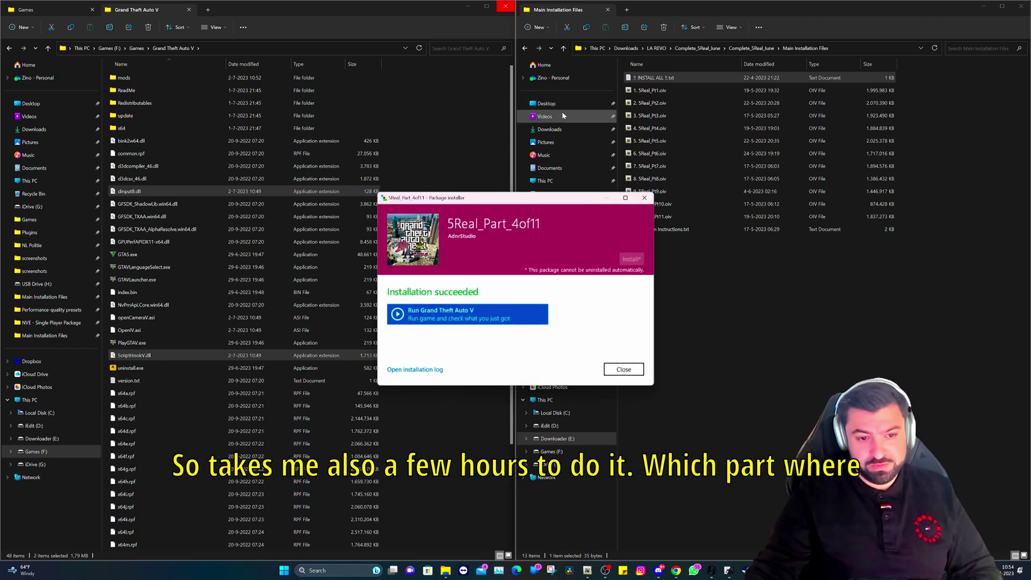
{"action": "left_click", "coordinate": [632, 371]}
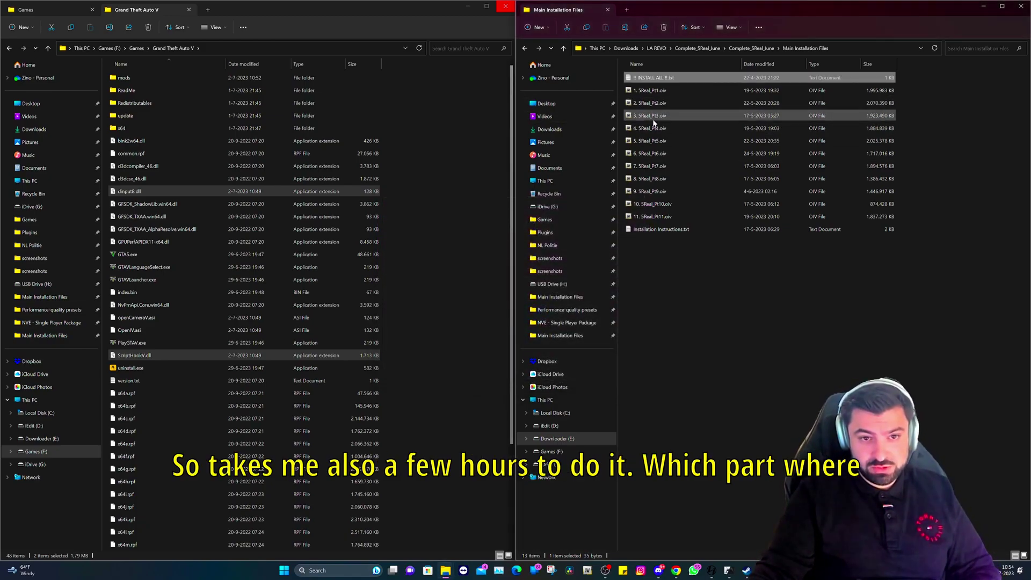
Open 5. 5Real_Pt5.oiv and install it into the mods folder
{"action": "left_click", "coordinate": [669, 130]}
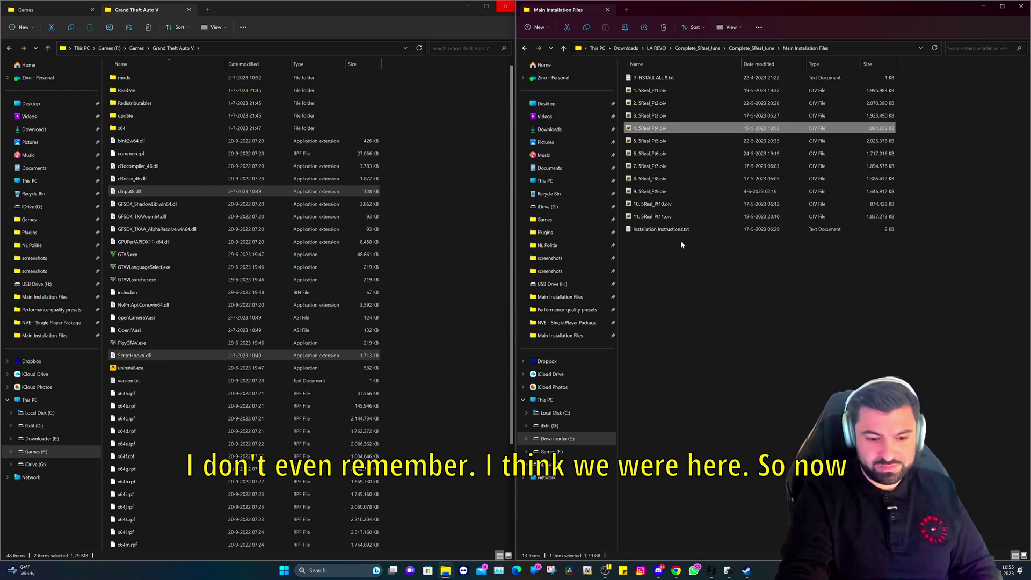
{"action": "left_click", "coordinate": [674, 141]}
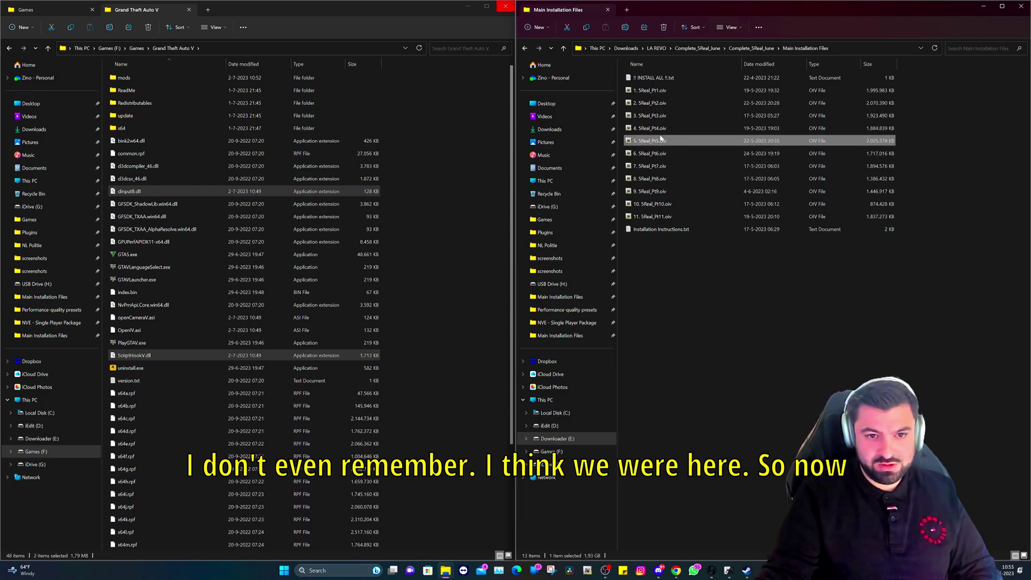
{"action": "double_click", "coordinate": [661, 139]}
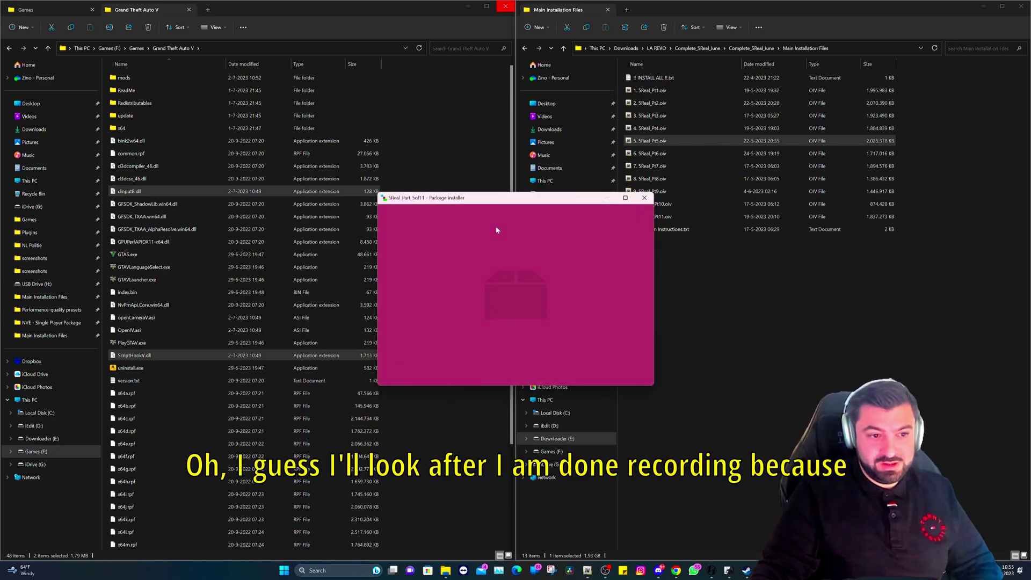
{"action": "left_click", "coordinate": [631, 259]}
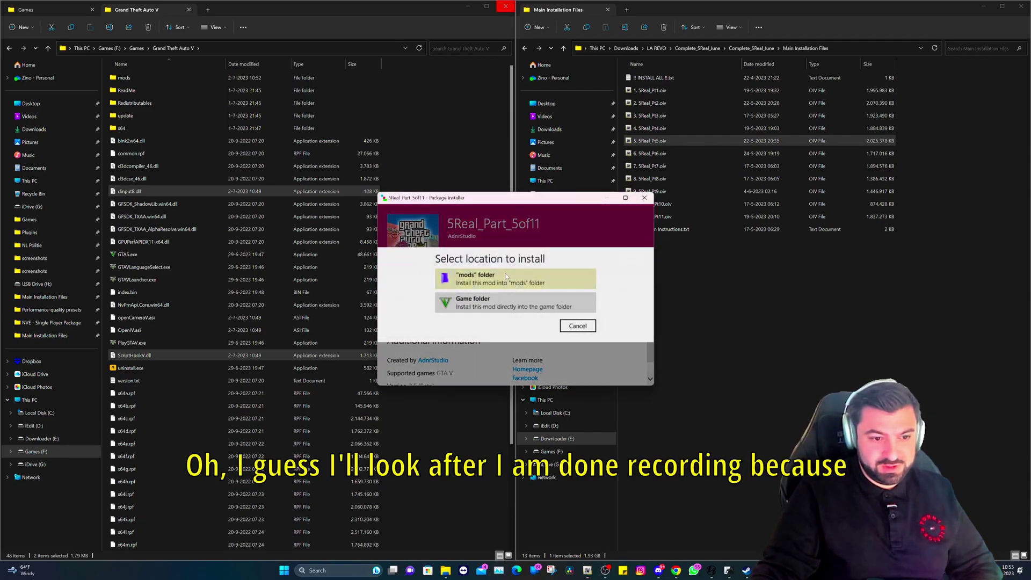
{"action": "left_click", "coordinate": [491, 271]}
{"action": "left_click", "coordinate": [489, 320]}
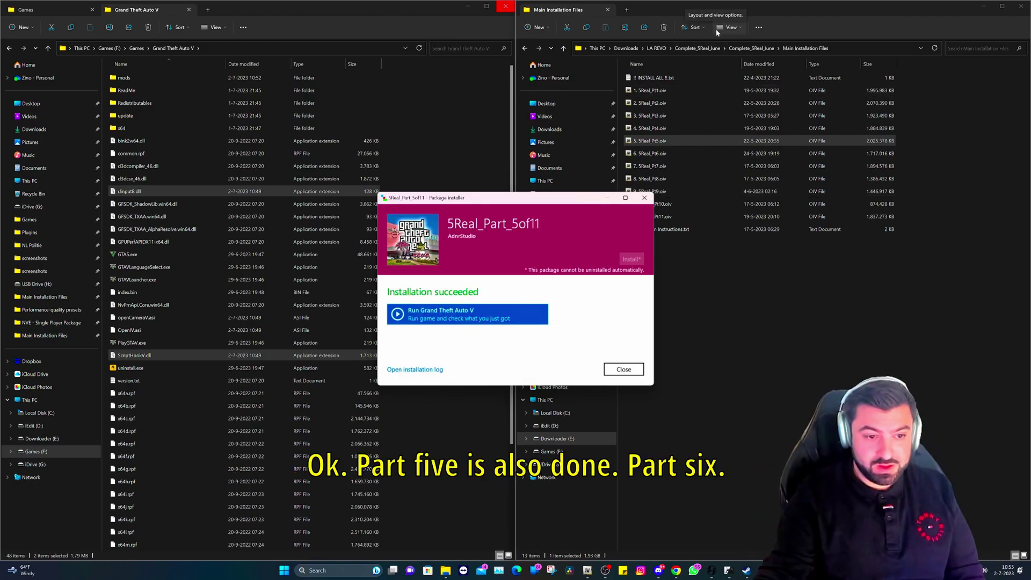
Install 6. 5Real_Pt6.oiv into the mods folder and close its installer
{"action": "left_click", "coordinate": [625, 369]}
{"action": "left_click", "coordinate": [653, 154]}
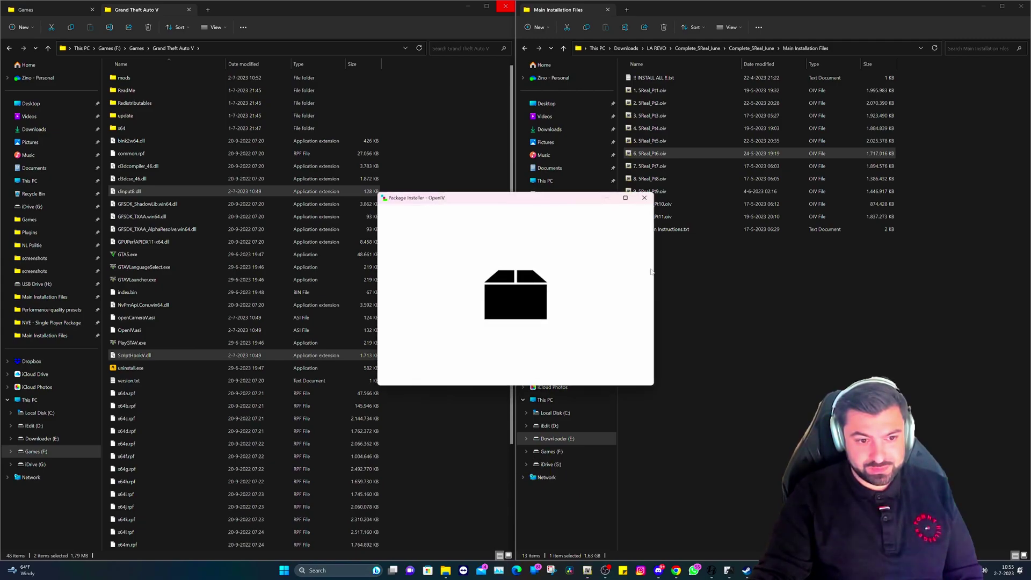
{"action": "left_click", "coordinate": [632, 259]}
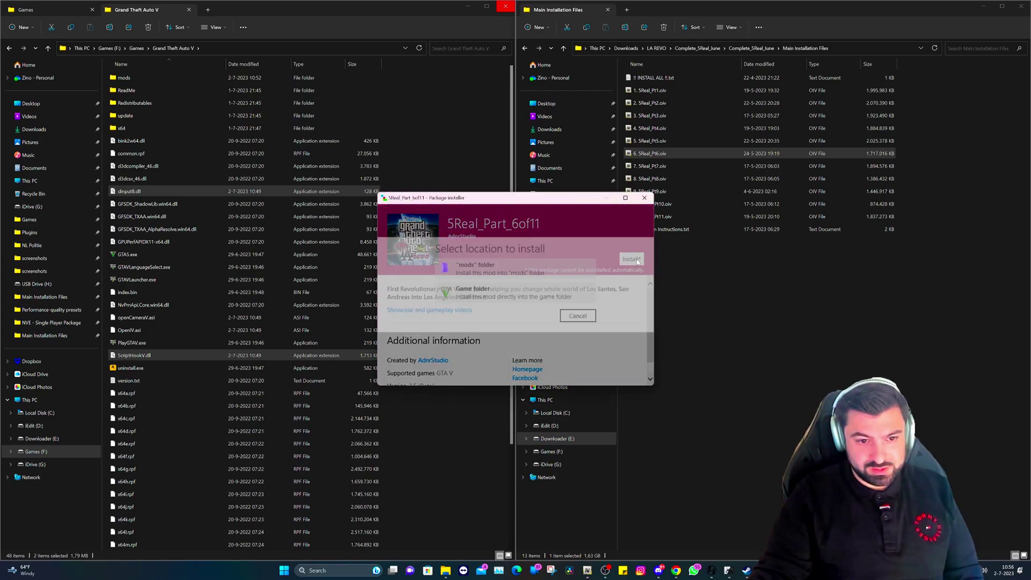
{"action": "left_click", "coordinate": [489, 267]}
{"action": "left_click", "coordinate": [496, 324]}
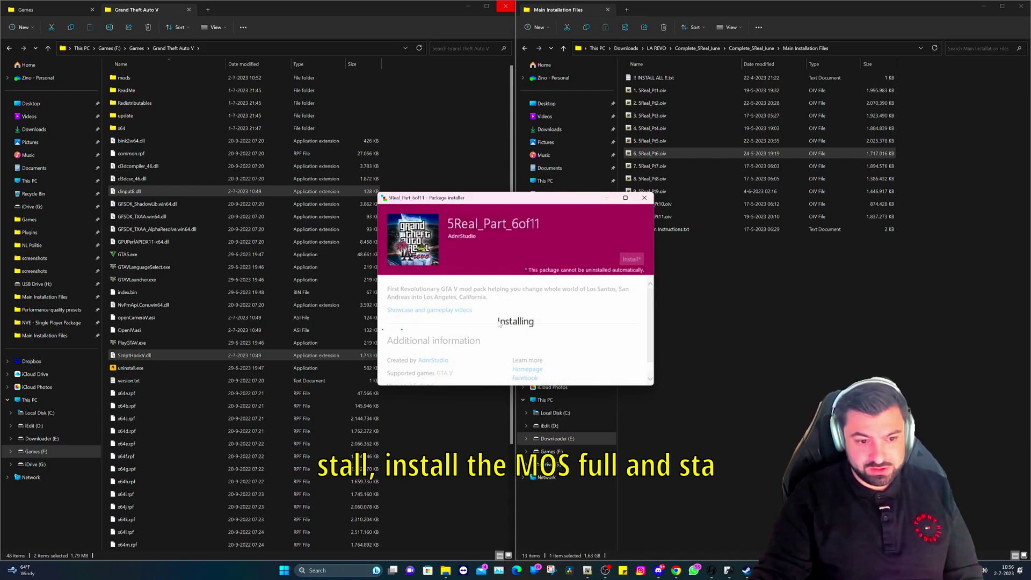
{"action": "left_click", "coordinate": [623, 368]}
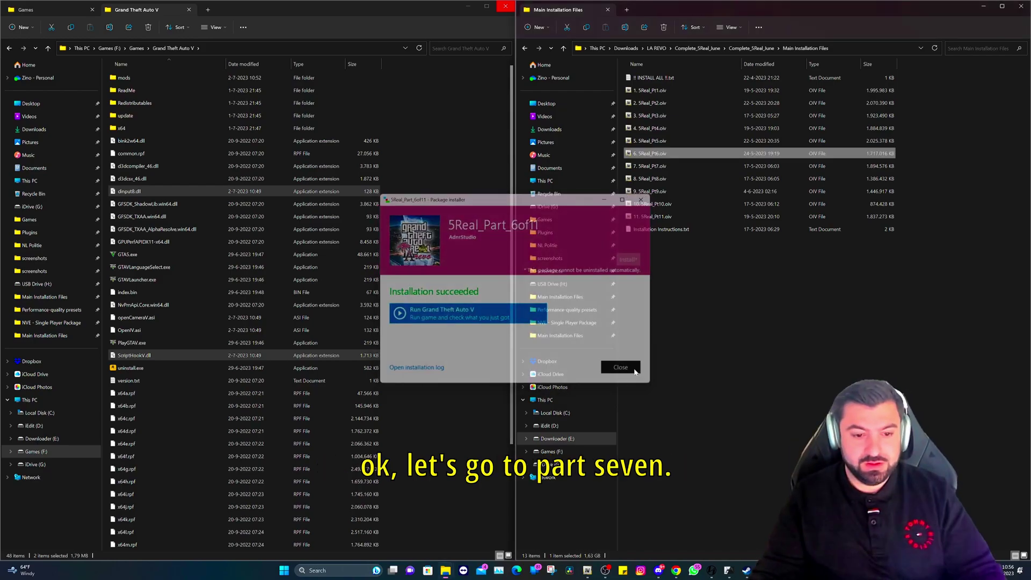
Install 7. 5Real_Pt7.oiv into the mods folder, close it, and open 8. 5Real_Pt8.oiv
{"action": "double_click", "coordinate": [672, 165]}
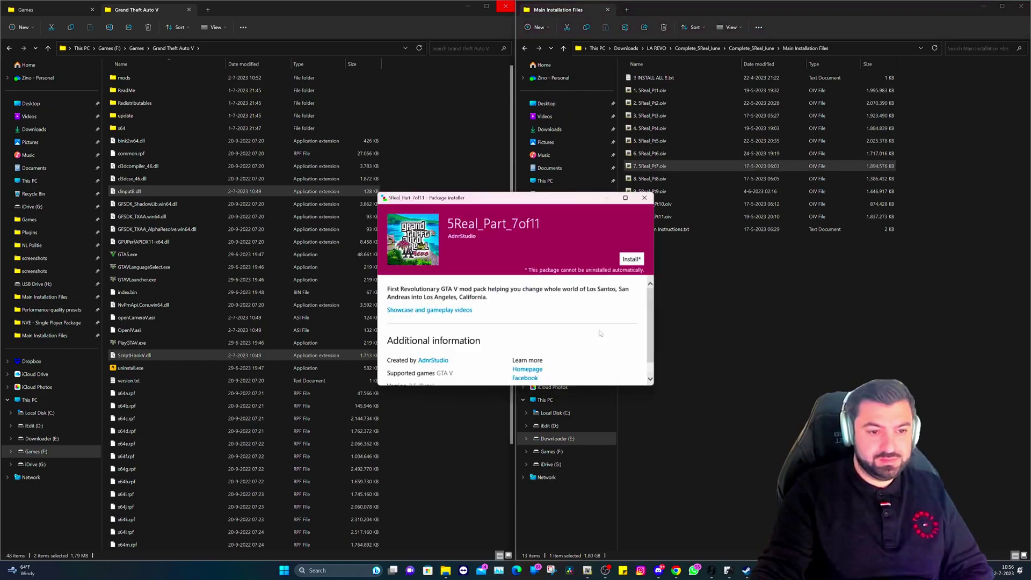
{"action": "left_click", "coordinate": [631, 259]}
{"action": "left_click", "coordinate": [513, 291]}
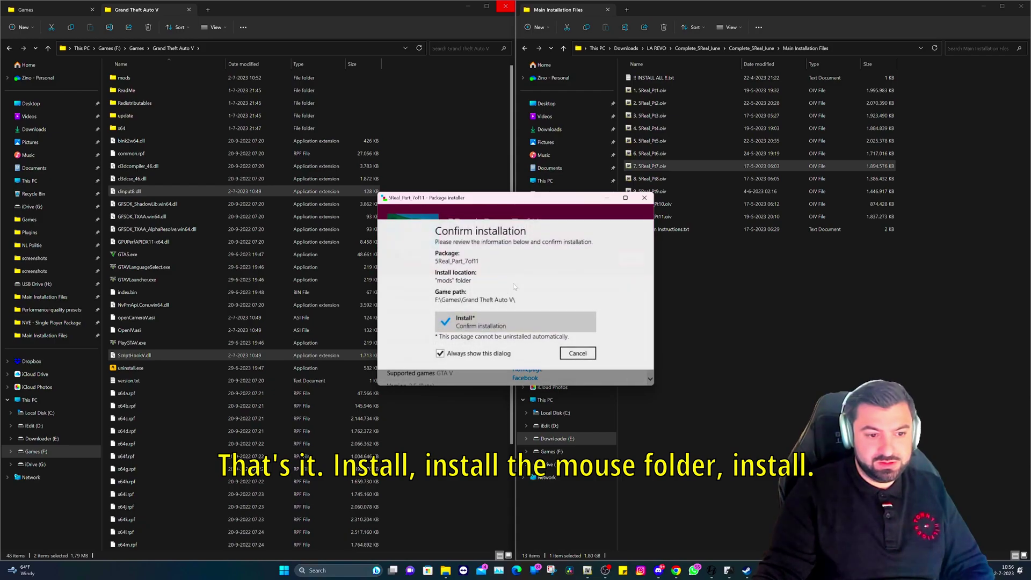
{"action": "left_click", "coordinate": [507, 322]}
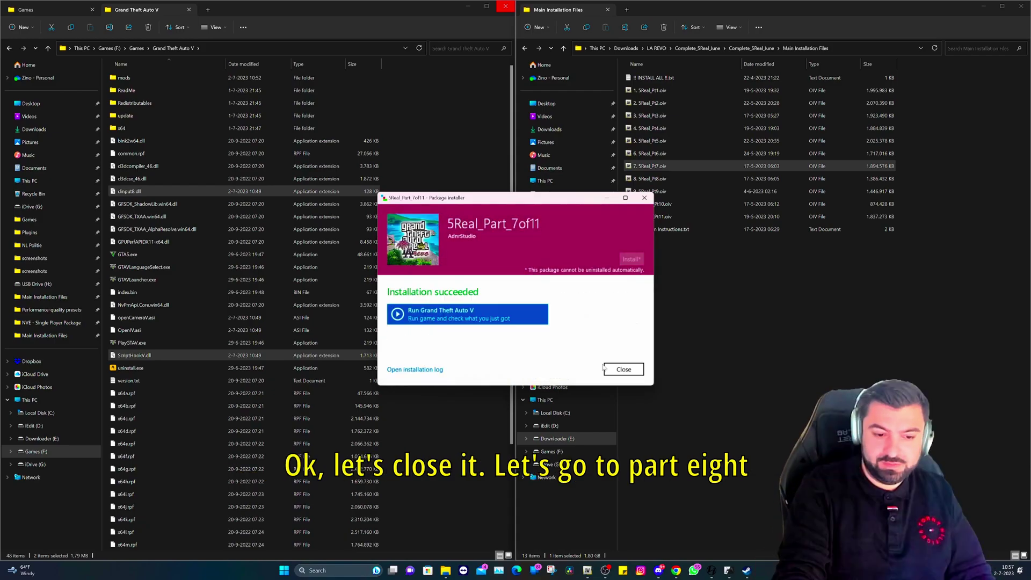
{"action": "left_click", "coordinate": [610, 373]}
{"action": "left_click", "coordinate": [649, 180]}
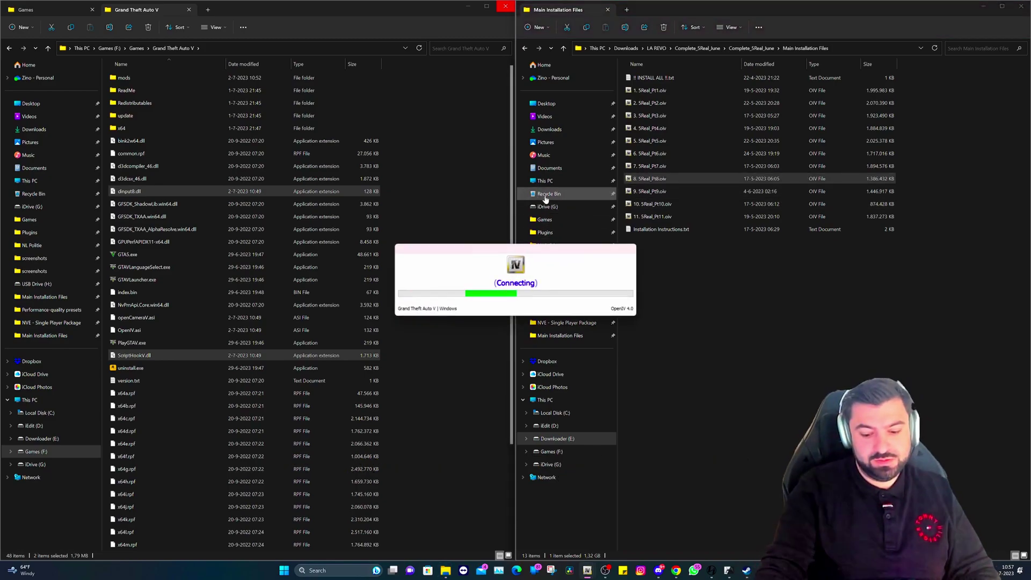
Install part 8 into the mods folder and close its installer
{"action": "left_click", "coordinate": [631, 259]}
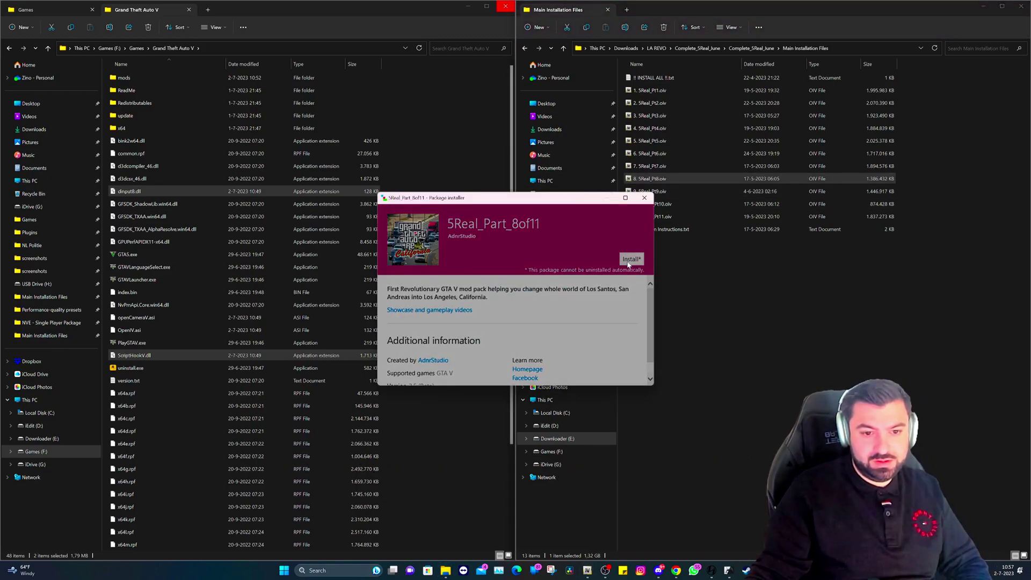
{"action": "left_click", "coordinate": [524, 271]}
{"action": "left_click", "coordinate": [523, 321]}
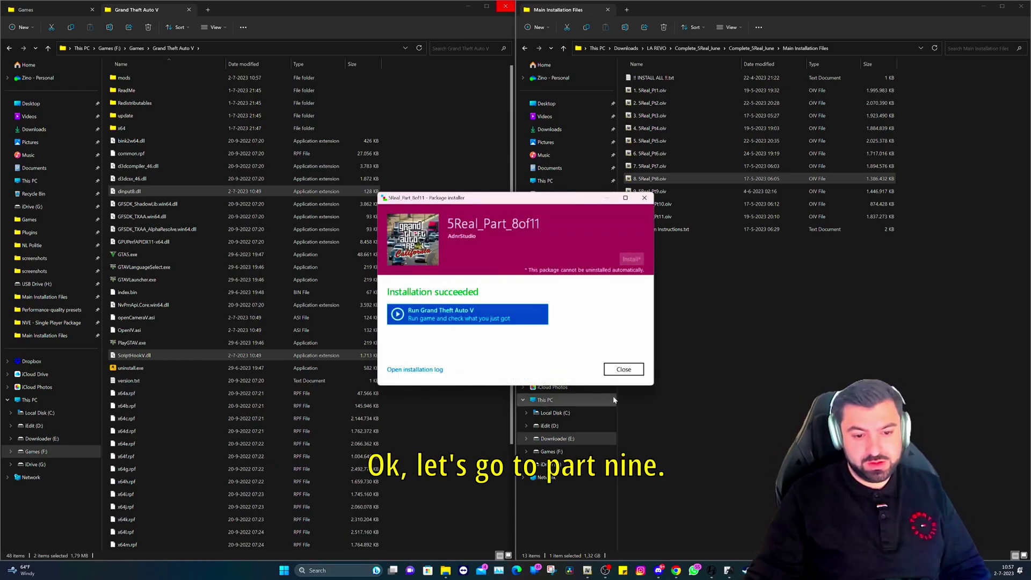
{"action": "left_click", "coordinate": [623, 369]}
Install 9. 5Real_Pt9.oiv into the mods folder and close its installer
{"action": "left_click", "coordinate": [672, 191]}
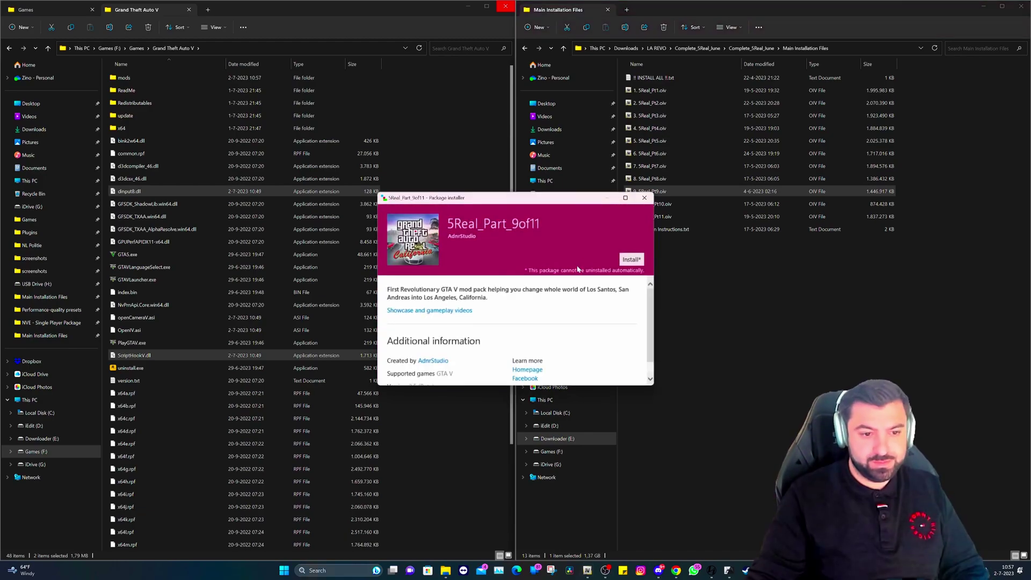
{"action": "left_click", "coordinate": [632, 260]}
{"action": "left_click", "coordinate": [537, 275]}
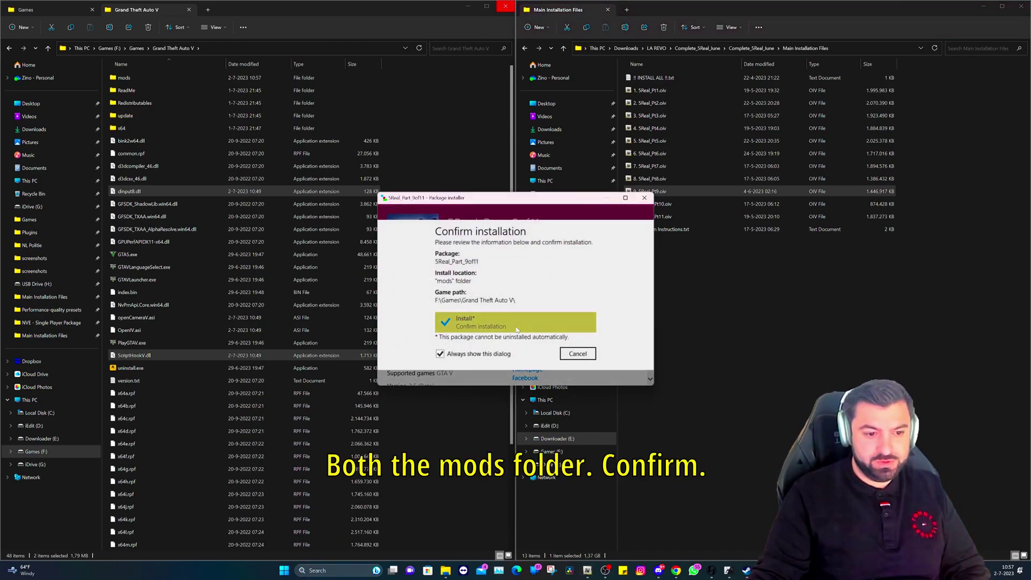
{"action": "left_click", "coordinate": [516, 323]}
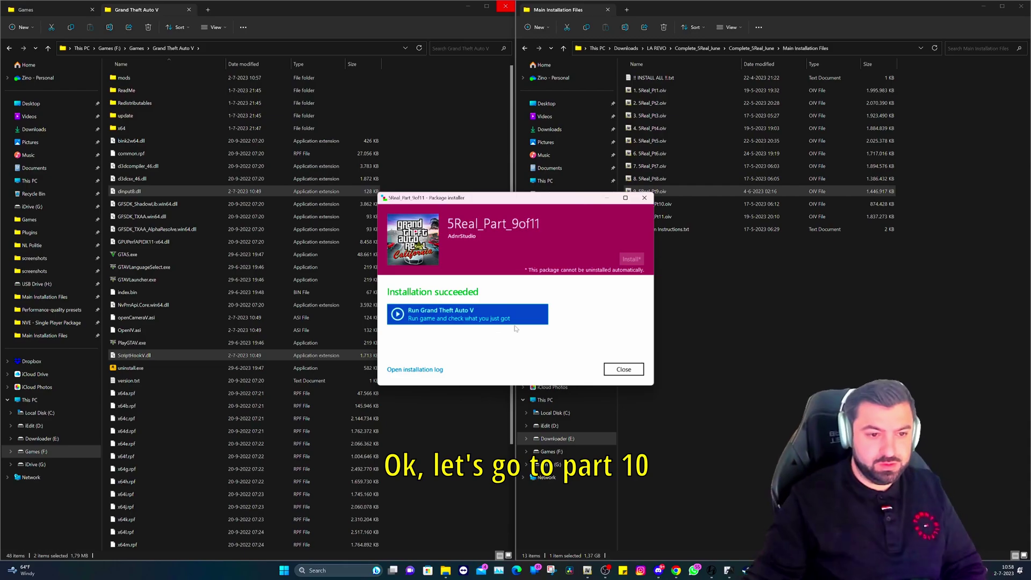
{"action": "left_click", "coordinate": [625, 370]}
Install 10. 5Real_Pt10.oiv into the mods folder and close its installer
{"action": "left_click", "coordinate": [644, 204]}
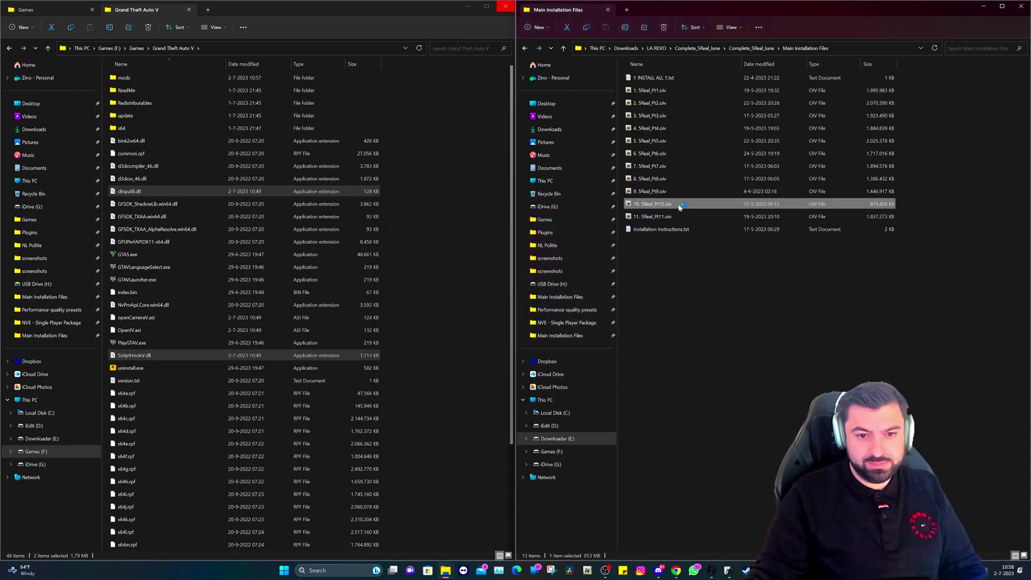
{"action": "key", "text": "Return"}
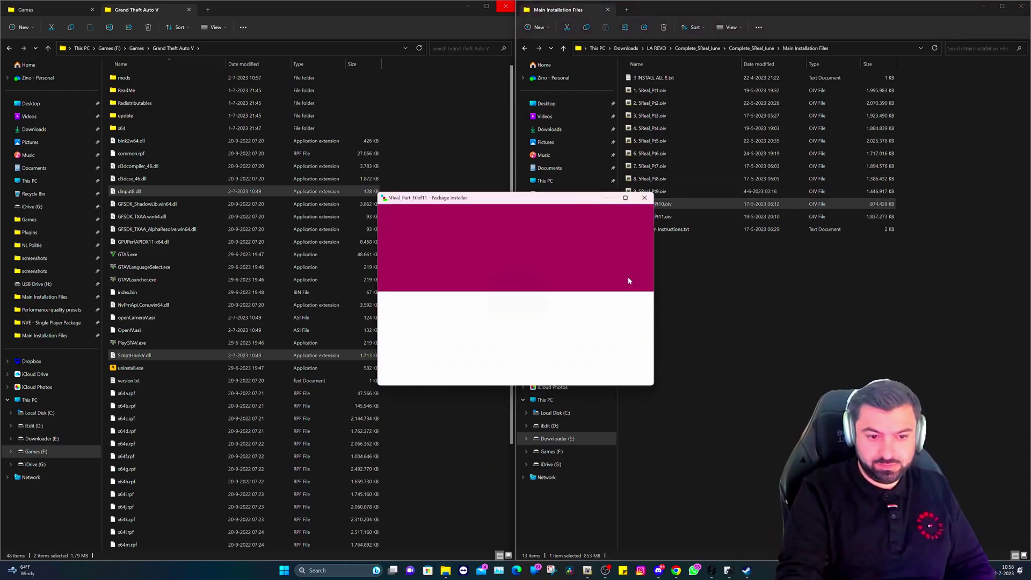
{"action": "left_click", "coordinate": [627, 262]}
{"action": "left_click", "coordinate": [529, 269]}
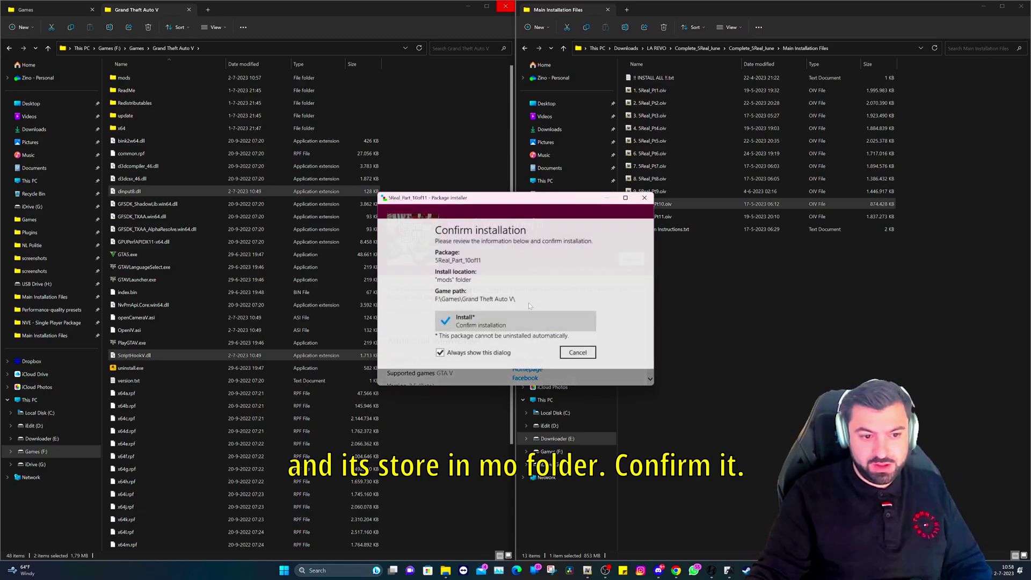
{"action": "left_click", "coordinate": [576, 350]}
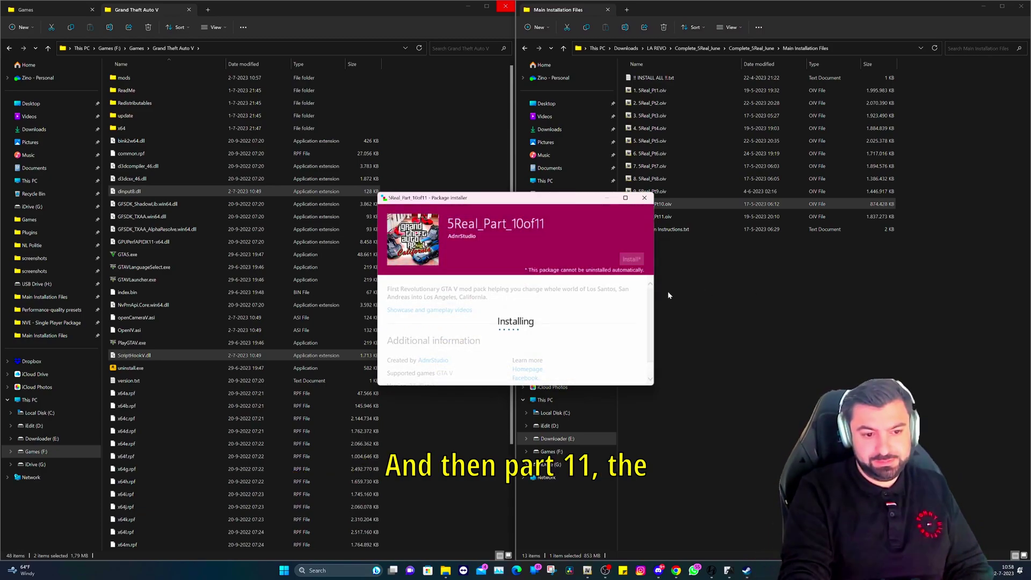
{"action": "left_click", "coordinate": [623, 370]}
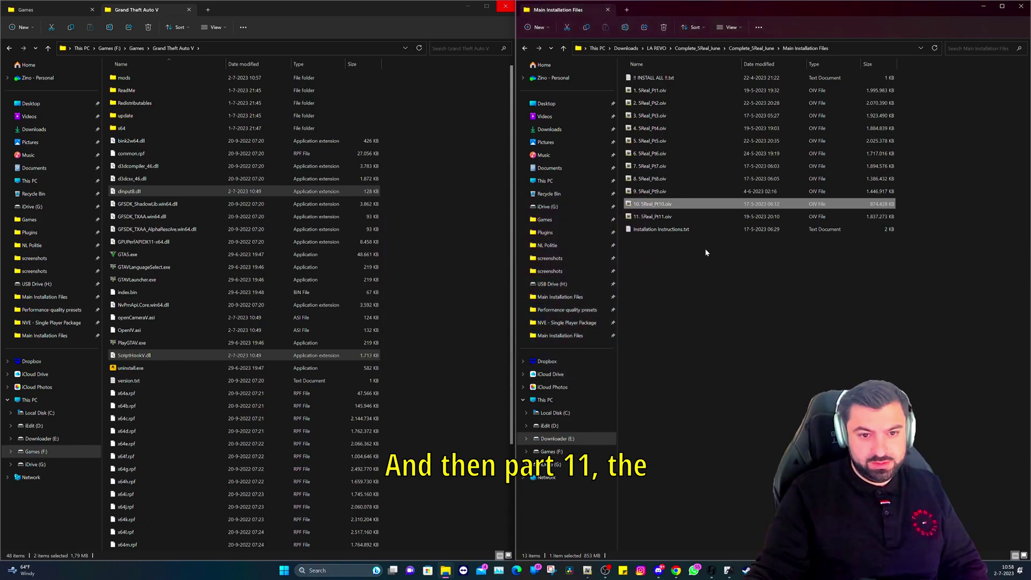
Install 11. 5Real_Pt11.oiv into the mods folder
{"action": "left_click", "coordinate": [665, 218]}
{"action": "key", "text": "Return"}
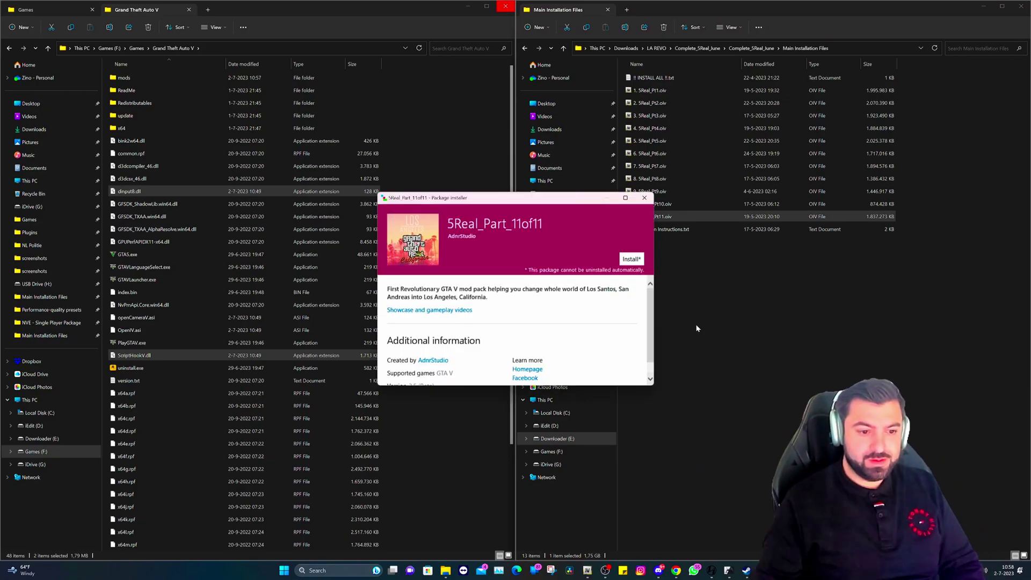
{"action": "left_click", "coordinate": [632, 259]}
{"action": "left_click", "coordinate": [514, 280]}
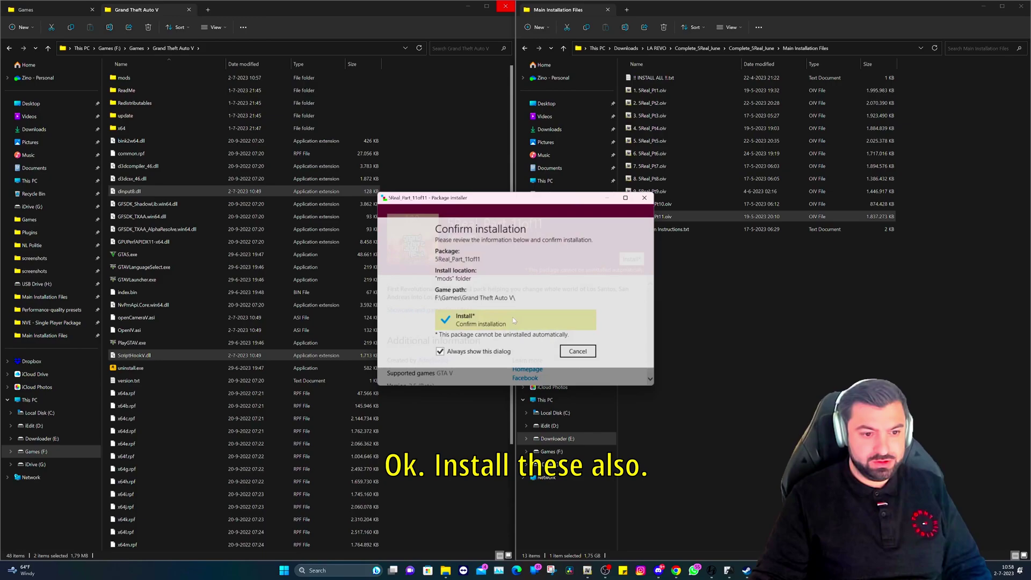
{"action": "left_click", "coordinate": [514, 321]}
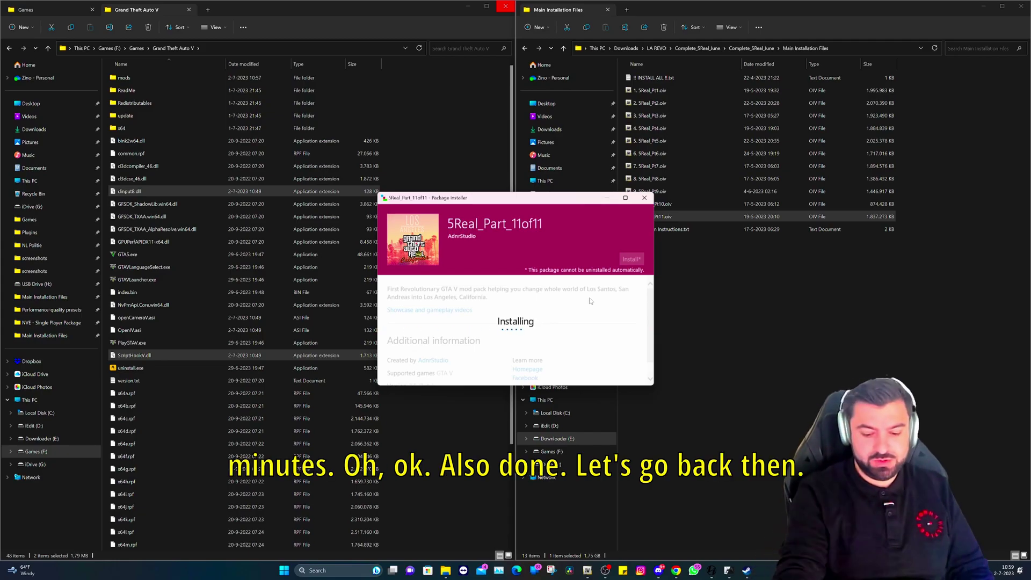
Open the Realism Script (recommended) folder, read Instructions.txt, and open RealismScript.oiv
{"action": "left_click", "coordinate": [616, 368]}
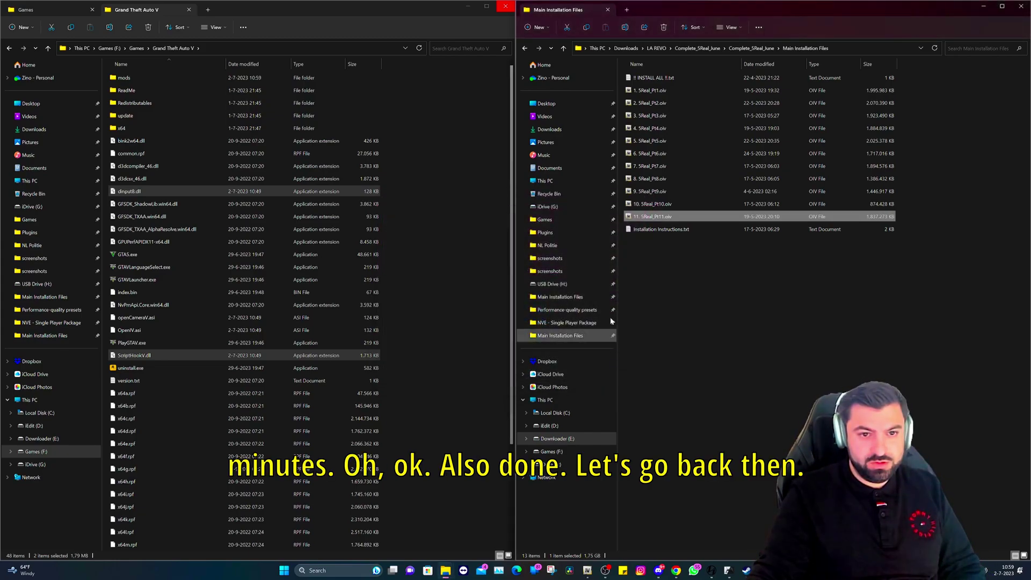
{"action": "left_click", "coordinate": [525, 48]}
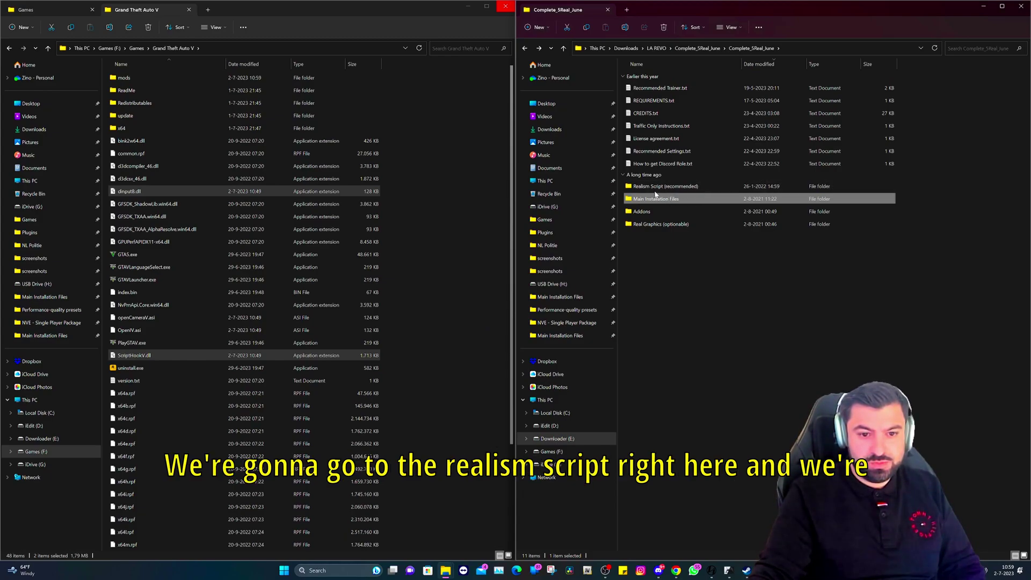
{"action": "double_click", "coordinate": [682, 187]}
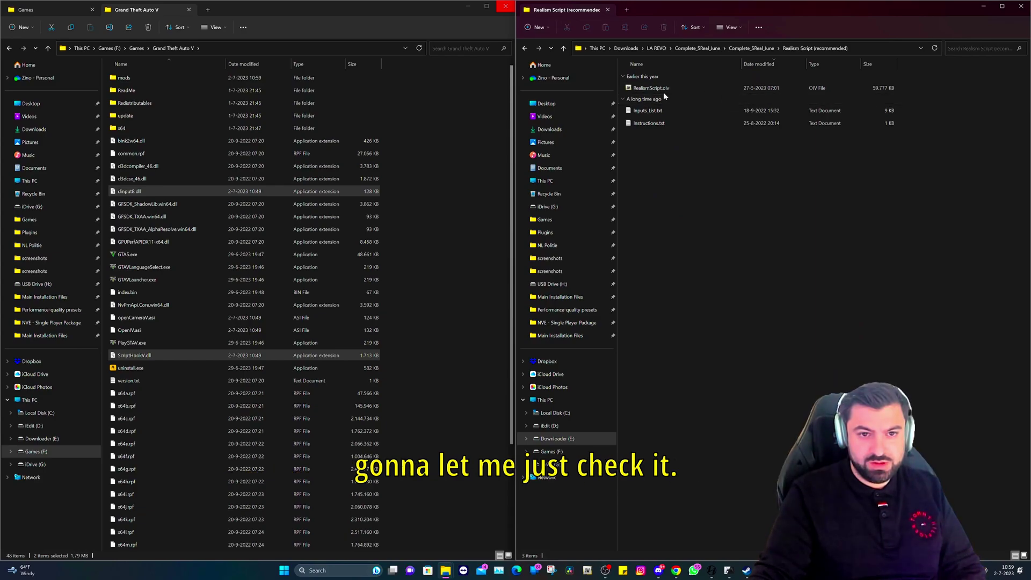
{"action": "double_click", "coordinate": [668, 123]}
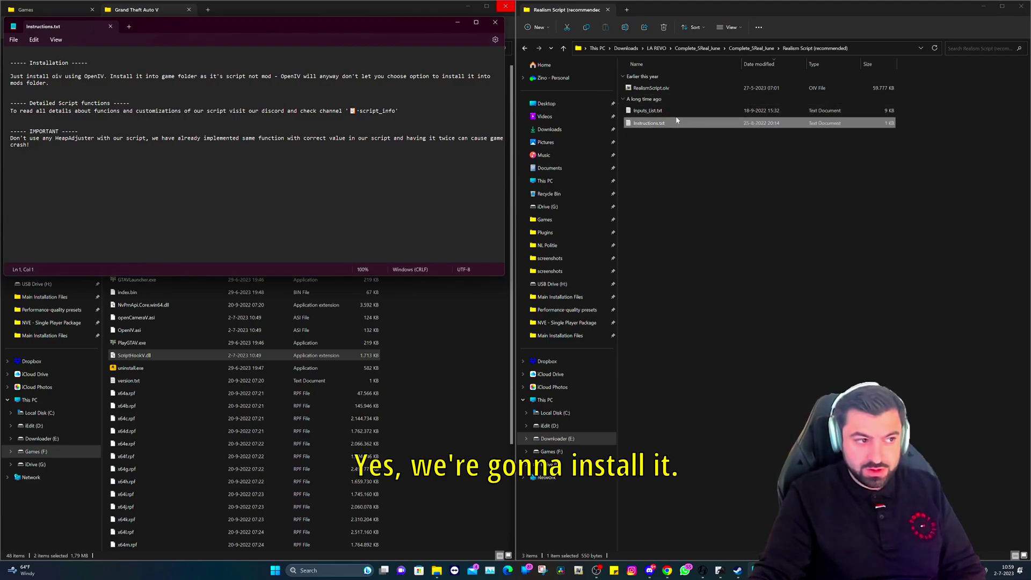
{"action": "left_click", "coordinate": [662, 89]}
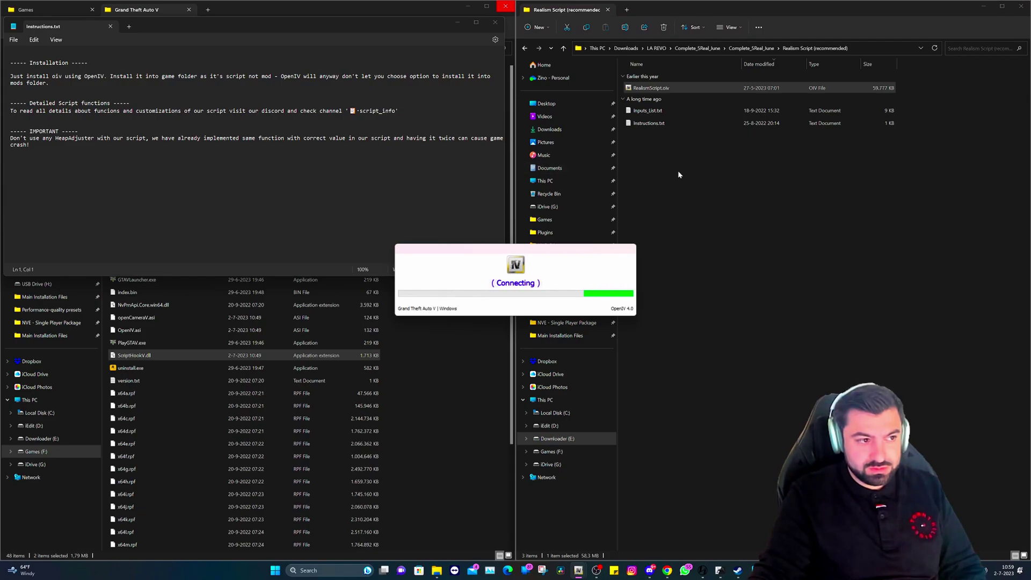
{"action": "left_click", "coordinate": [708, 173]}
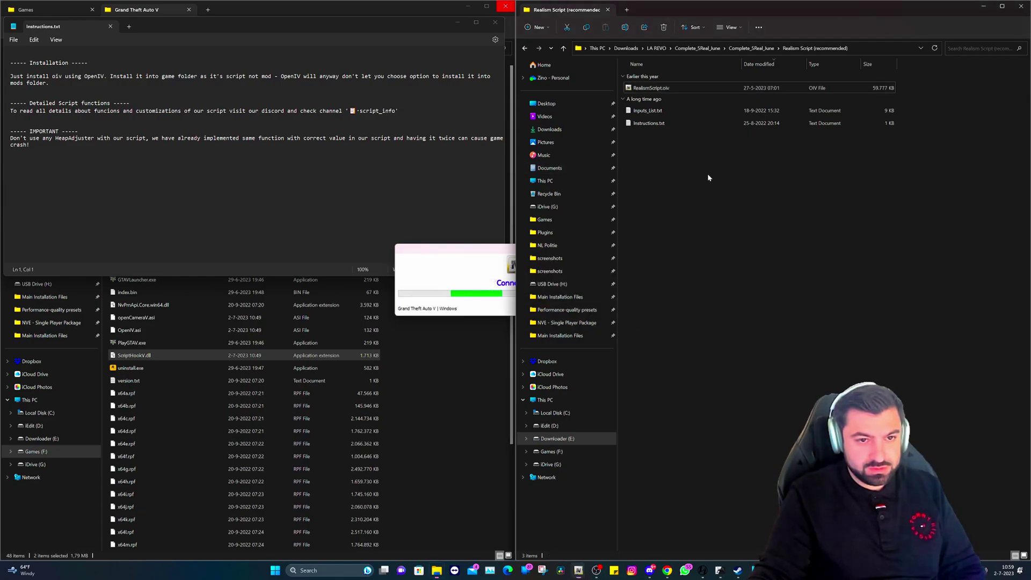
{"action": "left_click", "coordinate": [525, 48]}
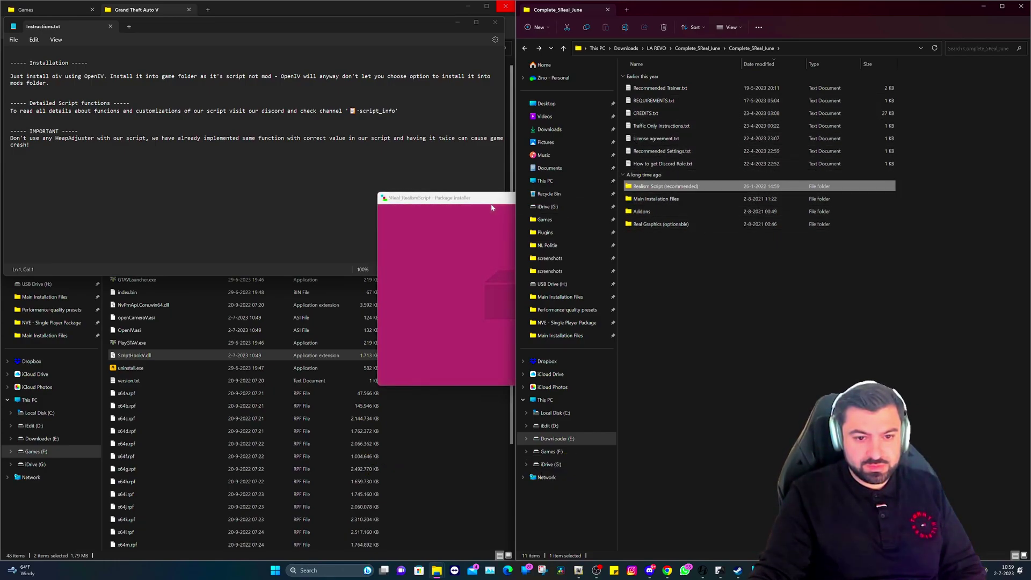
Install the Realism Script directly into the game folder and close its installer
{"action": "left_click", "coordinate": [628, 259]}
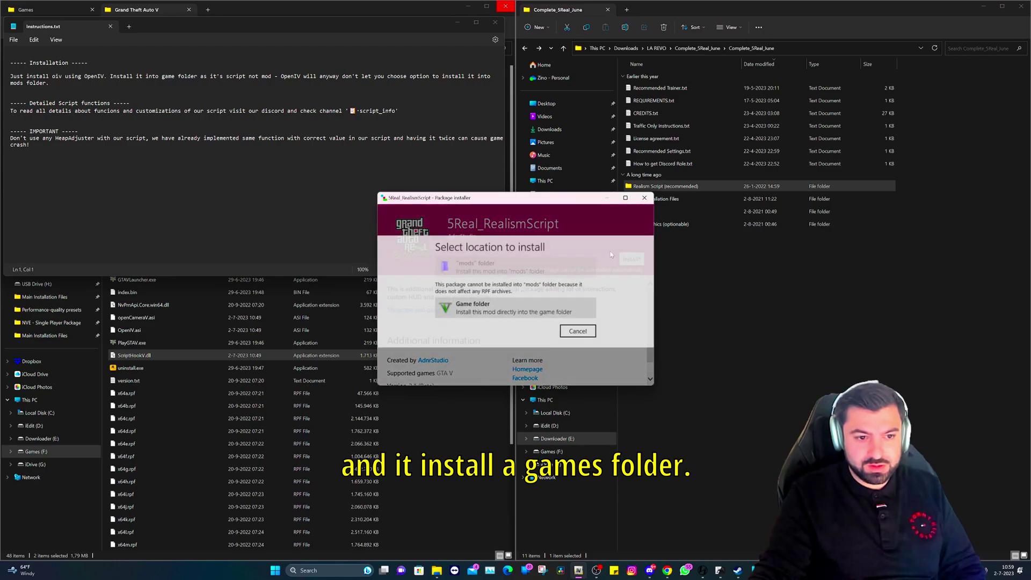
{"action": "left_click", "coordinate": [477, 313]}
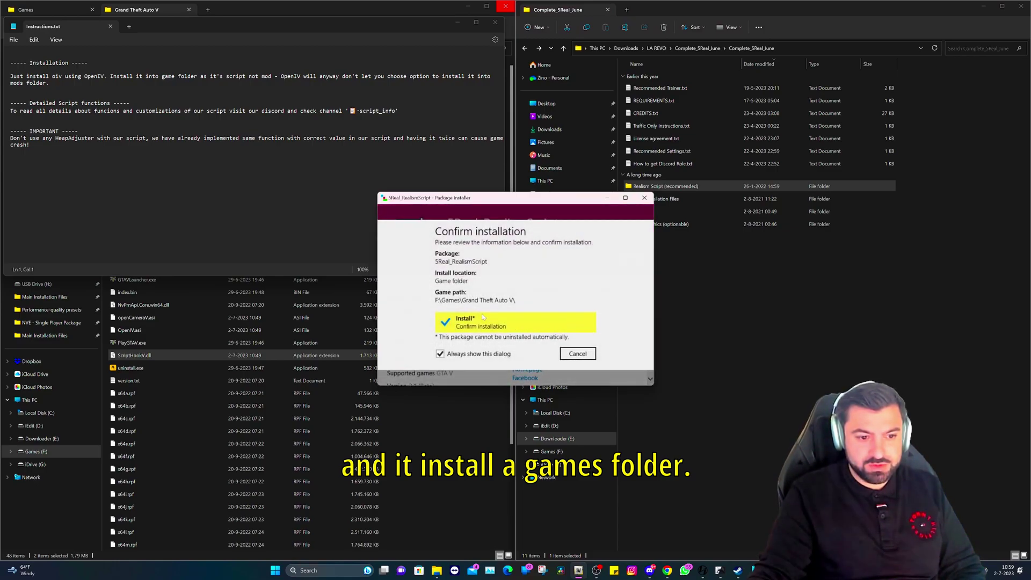
{"action": "left_click", "coordinate": [482, 317]}
{"action": "left_click", "coordinate": [699, 286]}
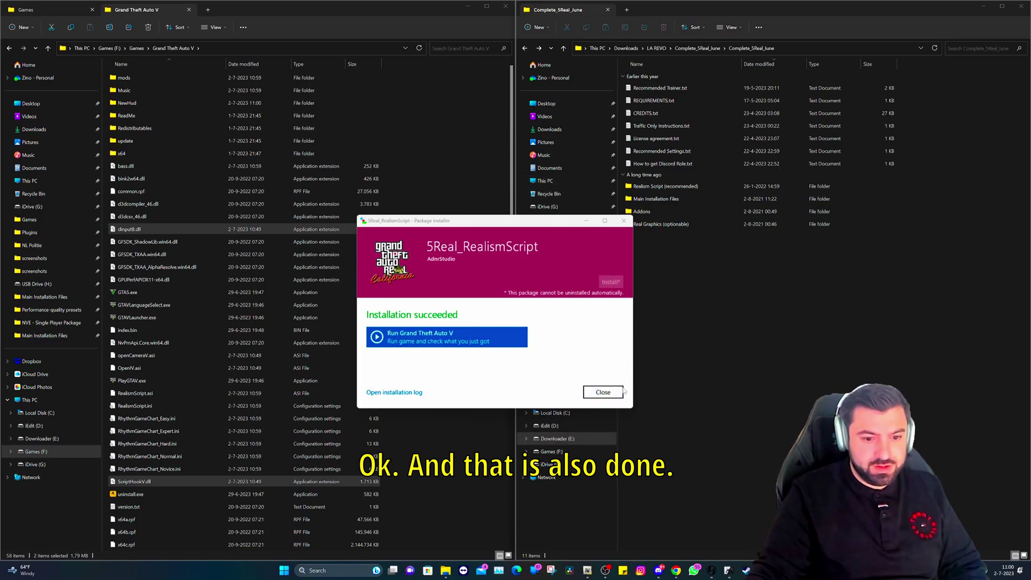
{"action": "left_click", "coordinate": [612, 394]}
Launch Installer.oiv from Addons > LA Revo Satellite Map > 4K+8K Mix, then return to Addons
{"action": "double_click", "coordinate": [644, 211]}
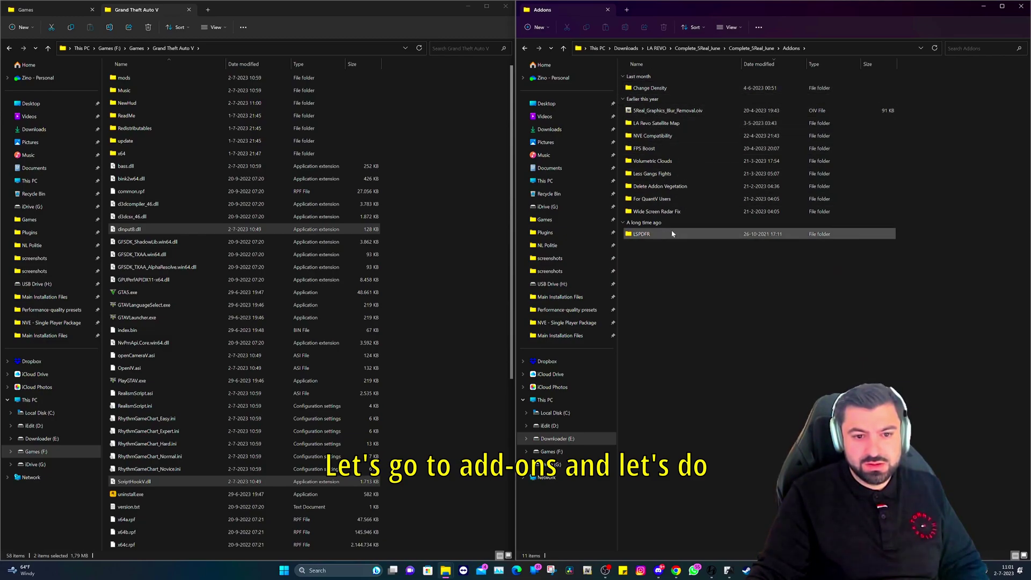
{"action": "double_click", "coordinate": [676, 162]}
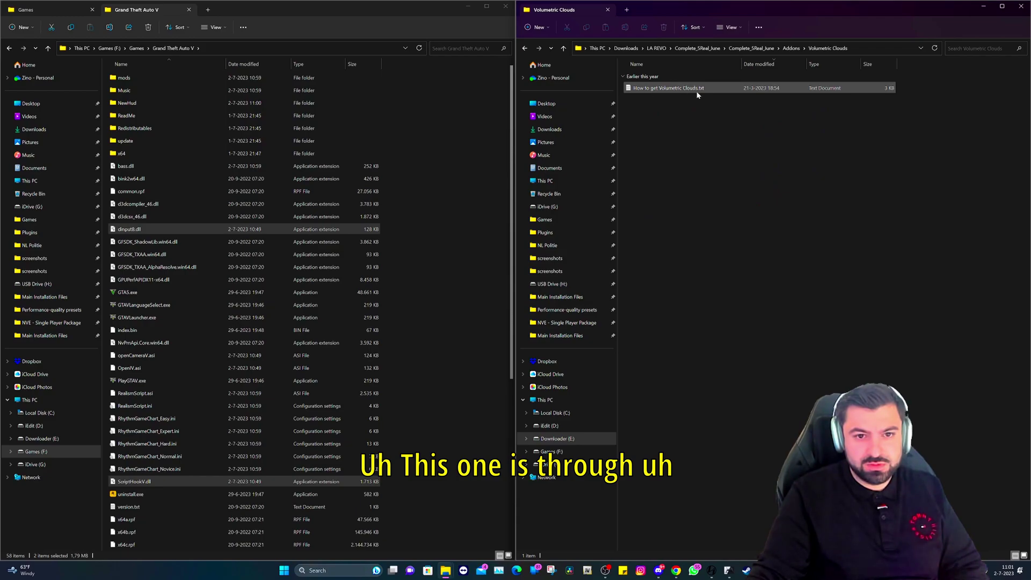
{"action": "key", "text": "alt+Left"}
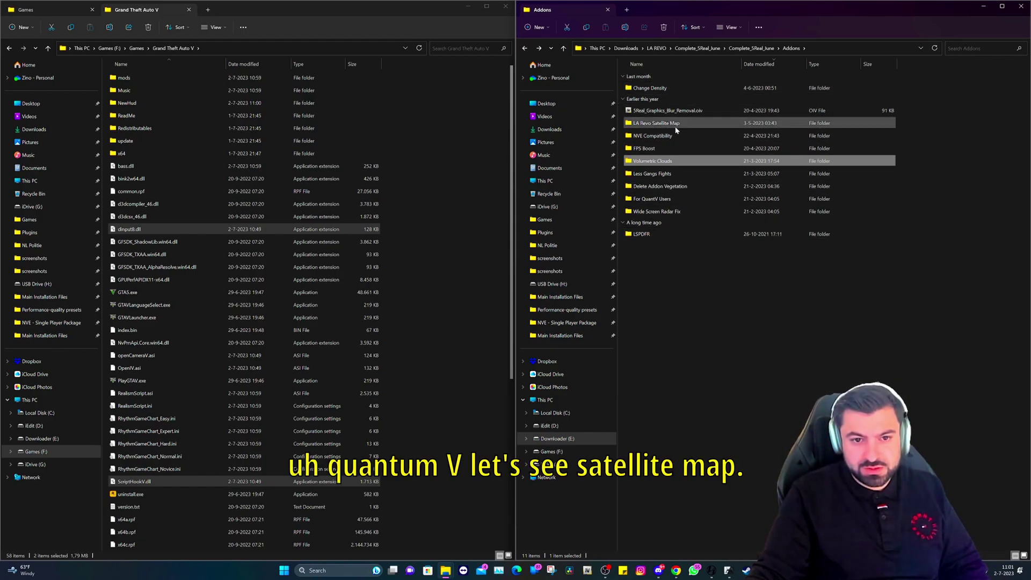
{"action": "double_click", "coordinate": [657, 123]}
{"action": "double_click", "coordinate": [647, 101]}
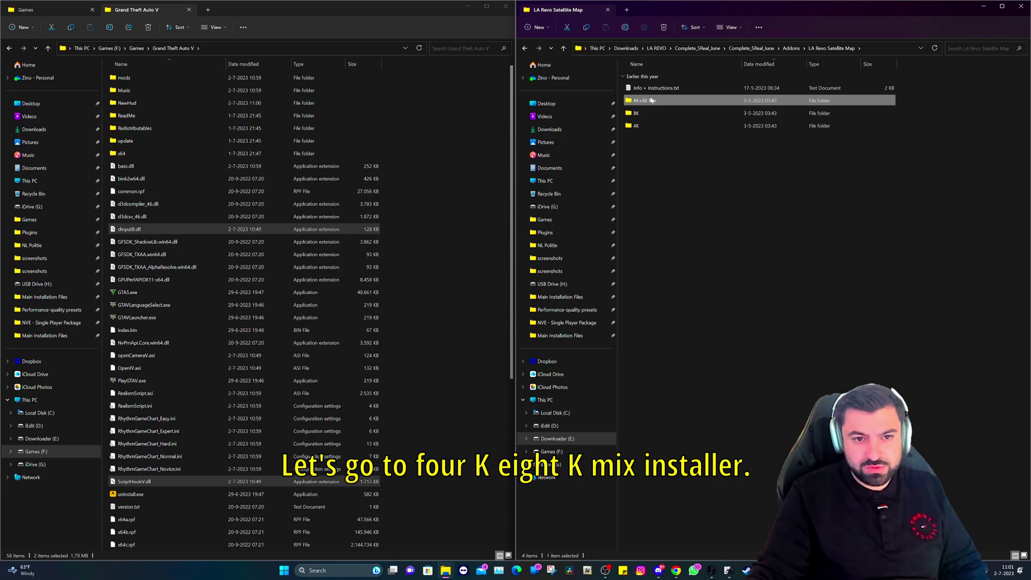
{"action": "double_click", "coordinate": [656, 88]}
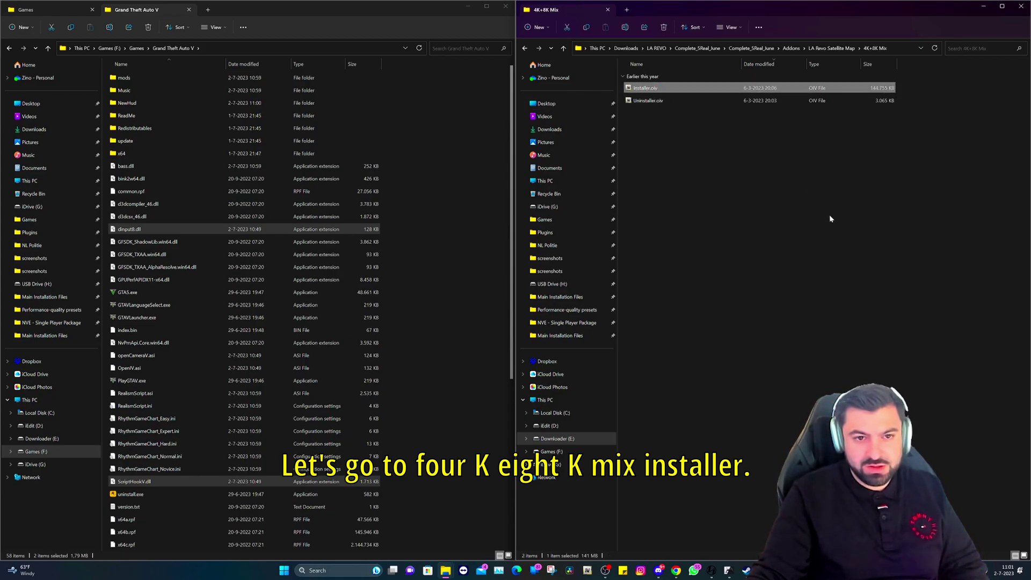
{"action": "key", "text": "Return"}
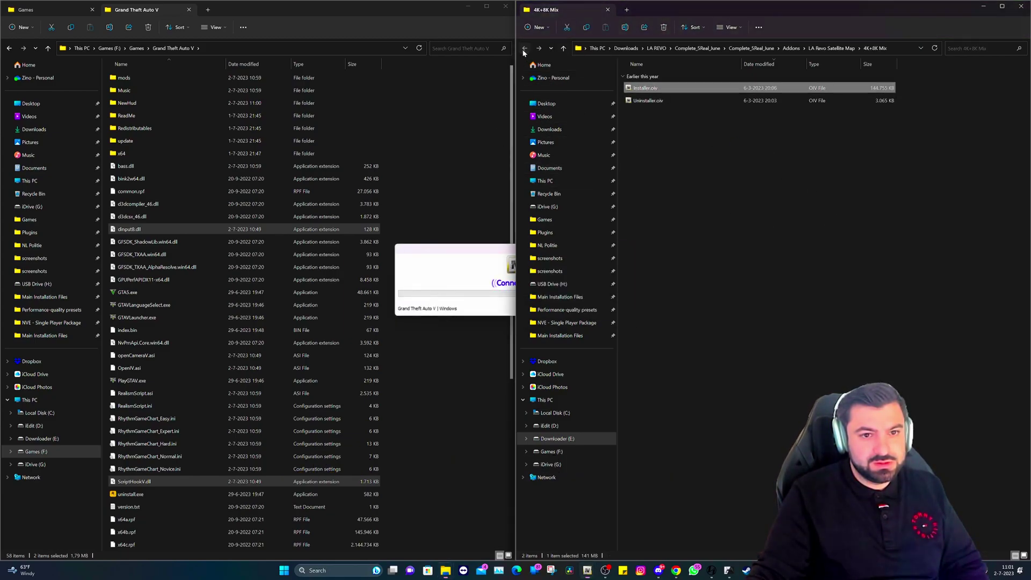
{"action": "left_click", "coordinate": [525, 48]}
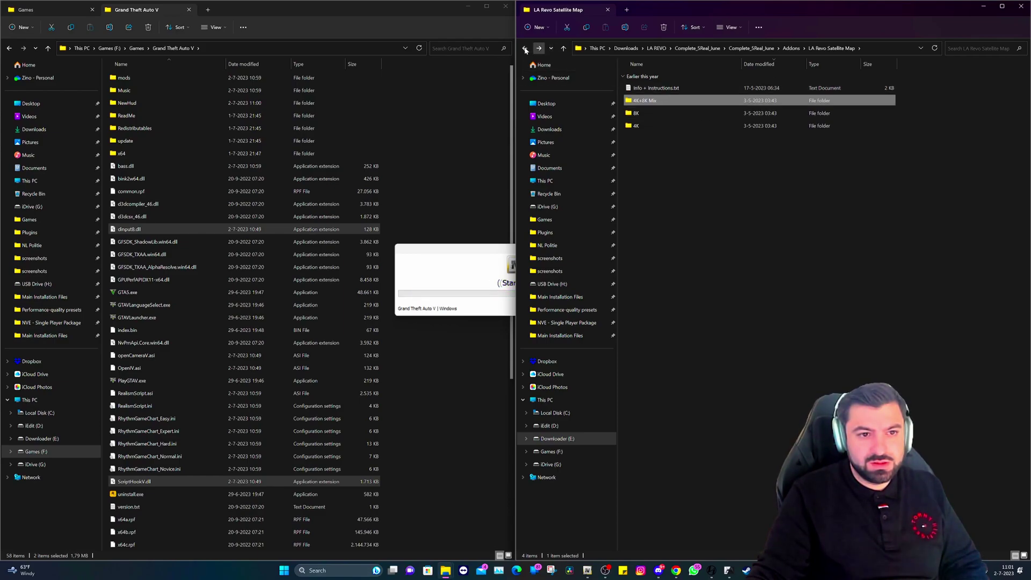
{"action": "left_click", "coordinate": [526, 49]}
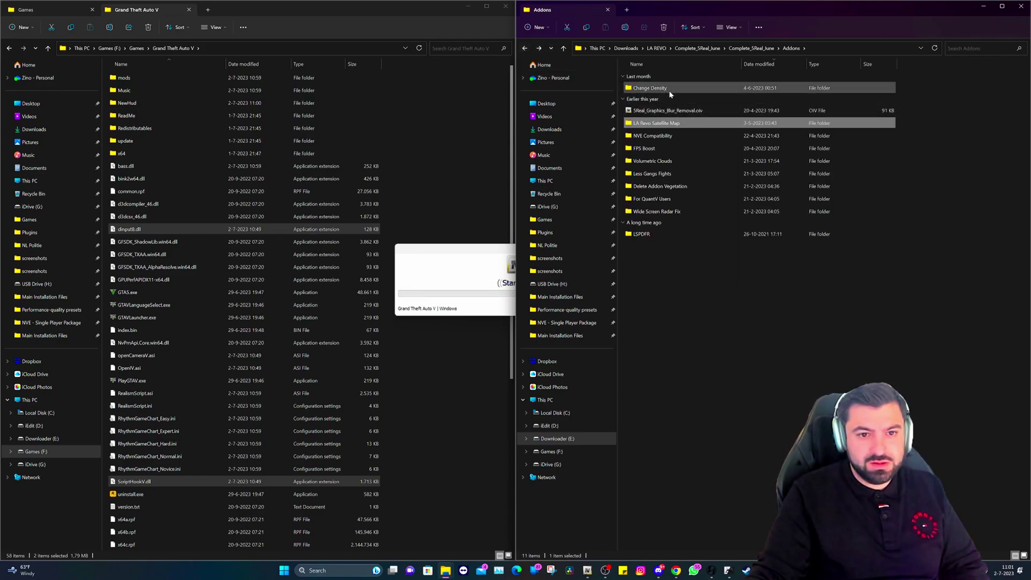
Read the Info.txt instructions in the Change Density folder
{"action": "double_click", "coordinate": [669, 90]}
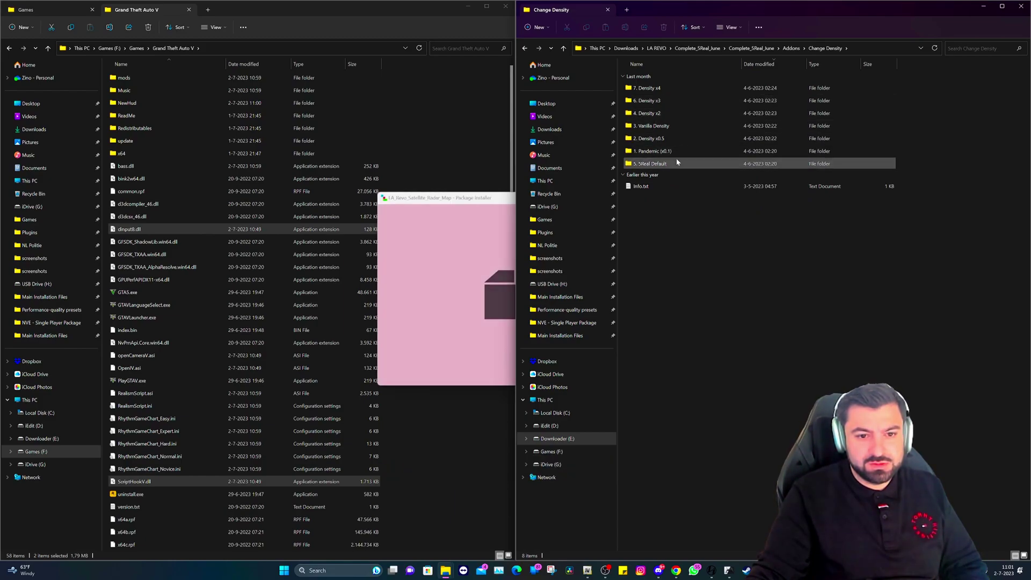
{"action": "double_click", "coordinate": [641, 186]}
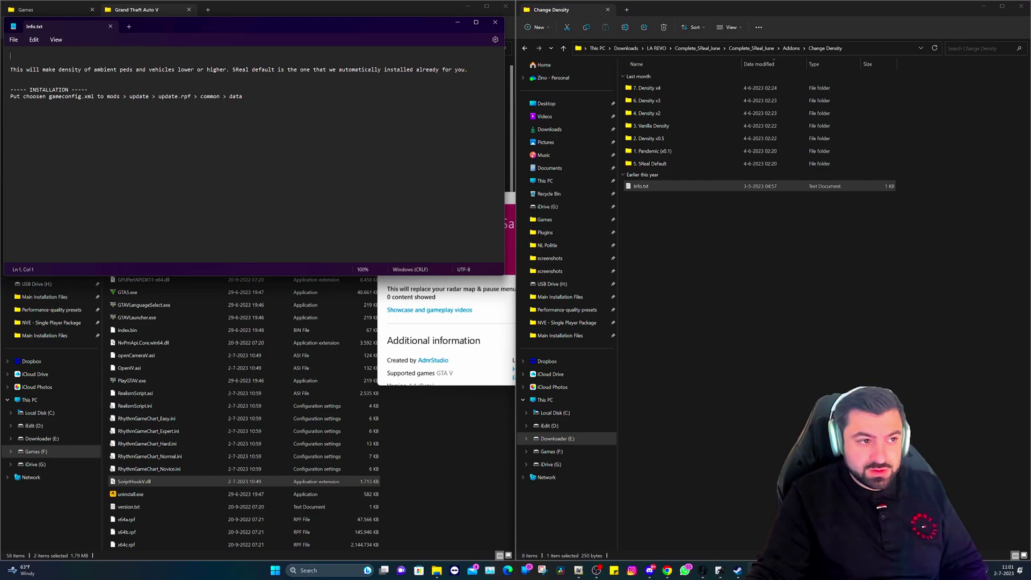
{"action": "left_click_drag", "start_coordinate": [232, 69], "coordinate": [243, 96]}
{"action": "left_click", "coordinate": [242, 96]}
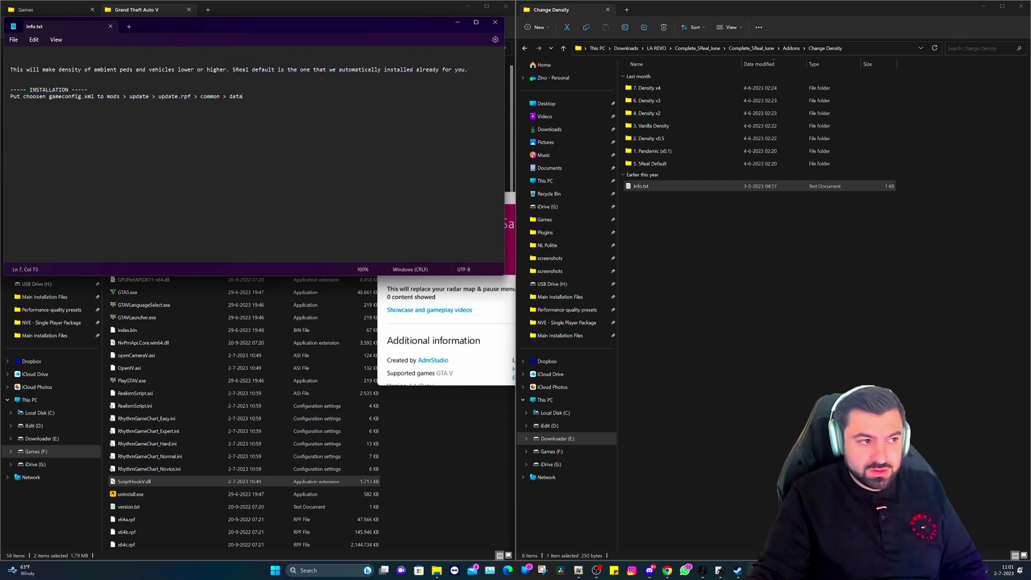
Install the satellite radar map directly into the game folder, then return to Addons
{"action": "left_click", "coordinate": [481, 291]}
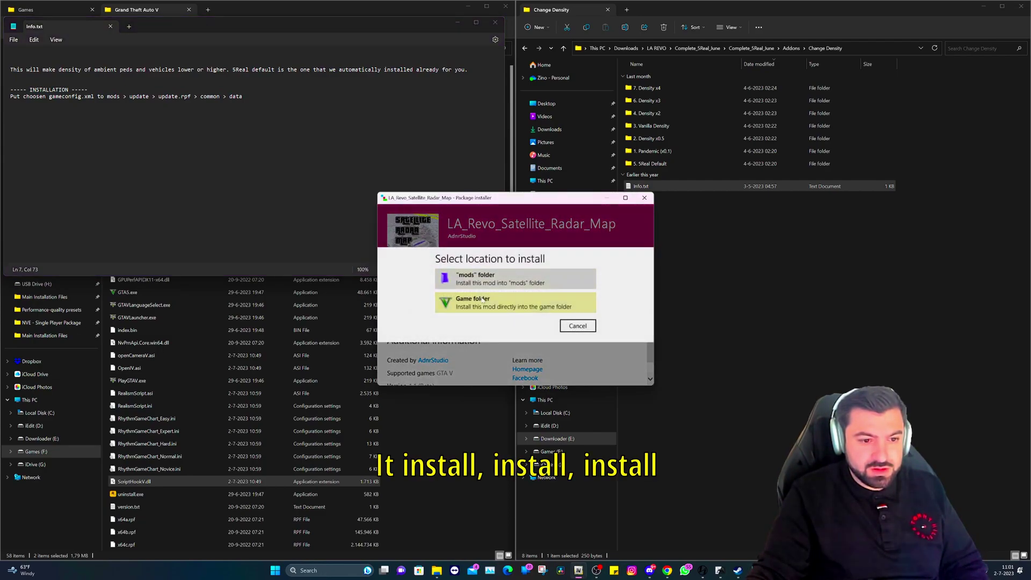
{"action": "left_click", "coordinate": [482, 301]}
{"action": "left_click", "coordinate": [499, 341]}
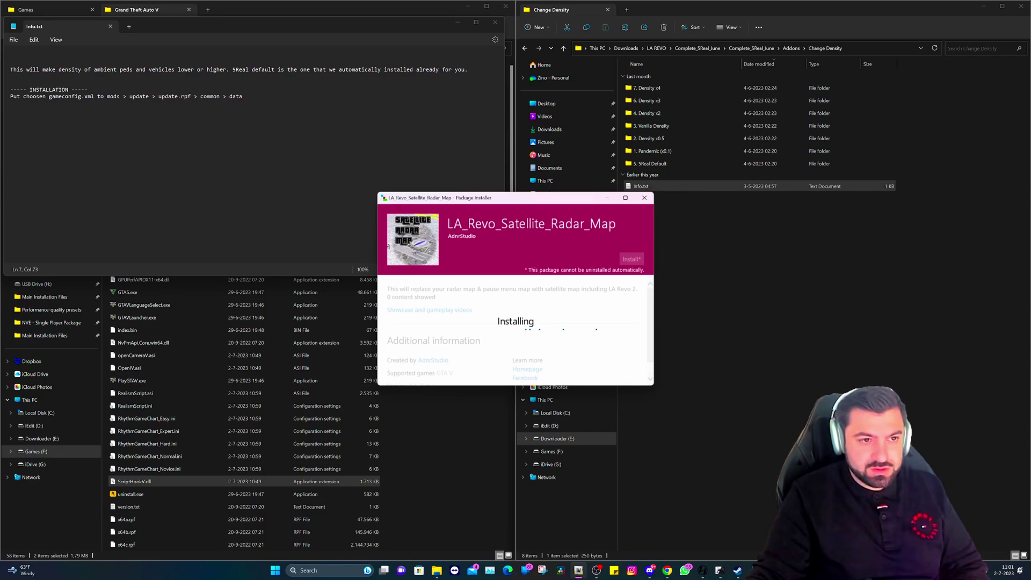
{"action": "left_click", "coordinate": [637, 163]}
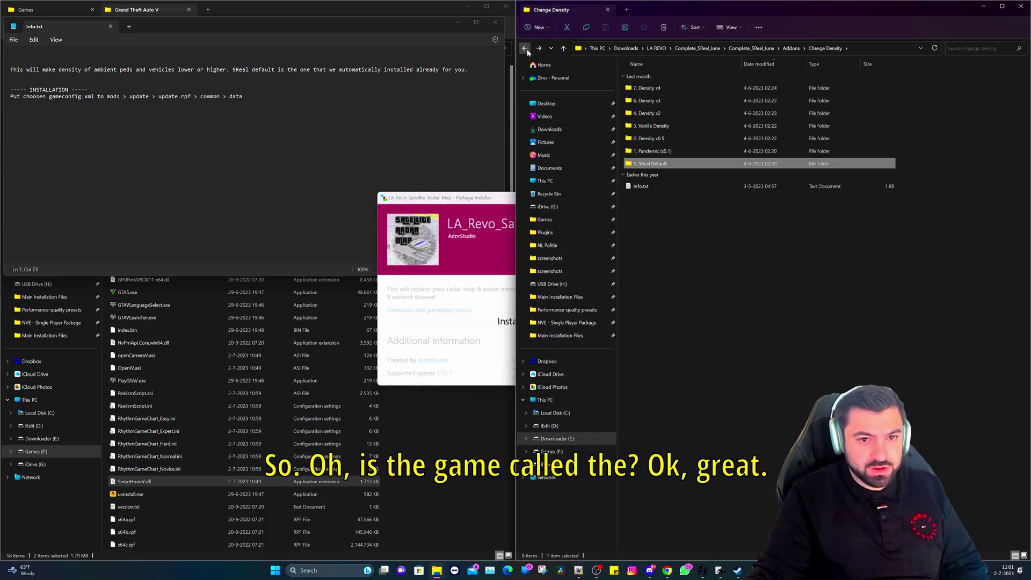
{"action": "left_click", "coordinate": [526, 49]}
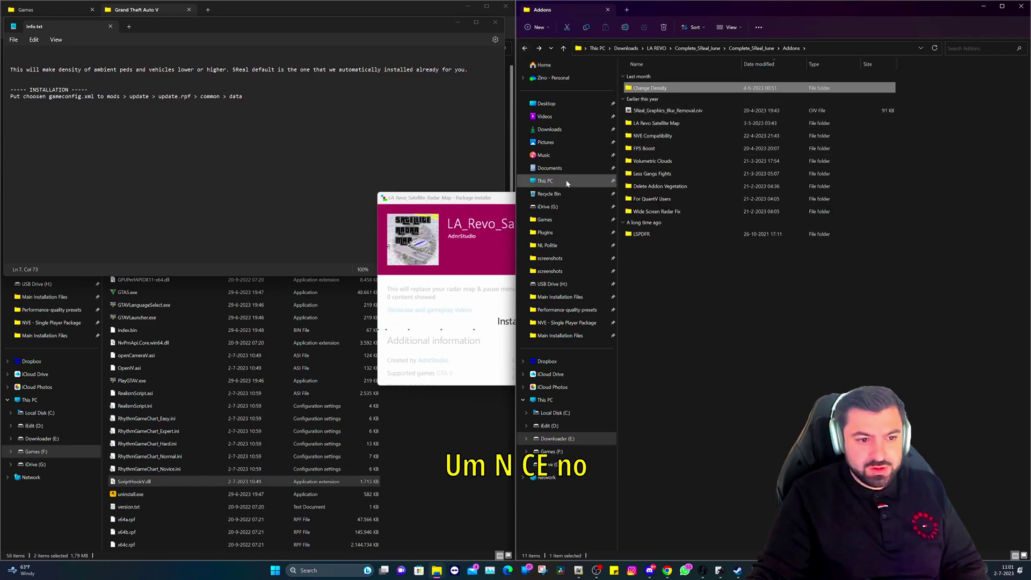
Look through the NVE Compatibility and FPS Boost addon folders and close the finished installer
{"action": "double_click", "coordinate": [658, 136]}
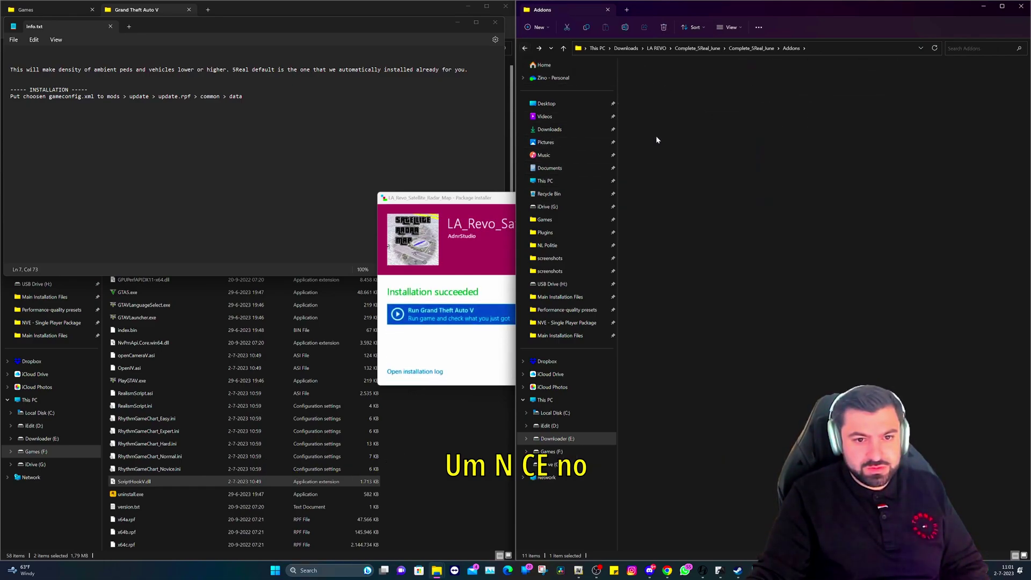
{"action": "left_click", "coordinate": [526, 49]}
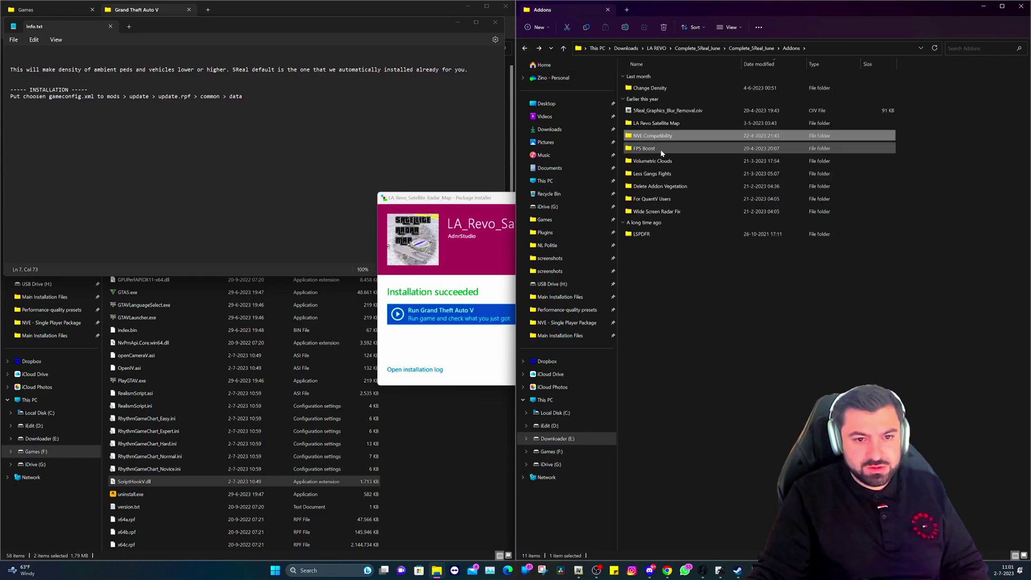
{"action": "double_click", "coordinate": [662, 154]}
{"action": "left_click", "coordinate": [508, 322]}
{"action": "left_click", "coordinate": [624, 369]}
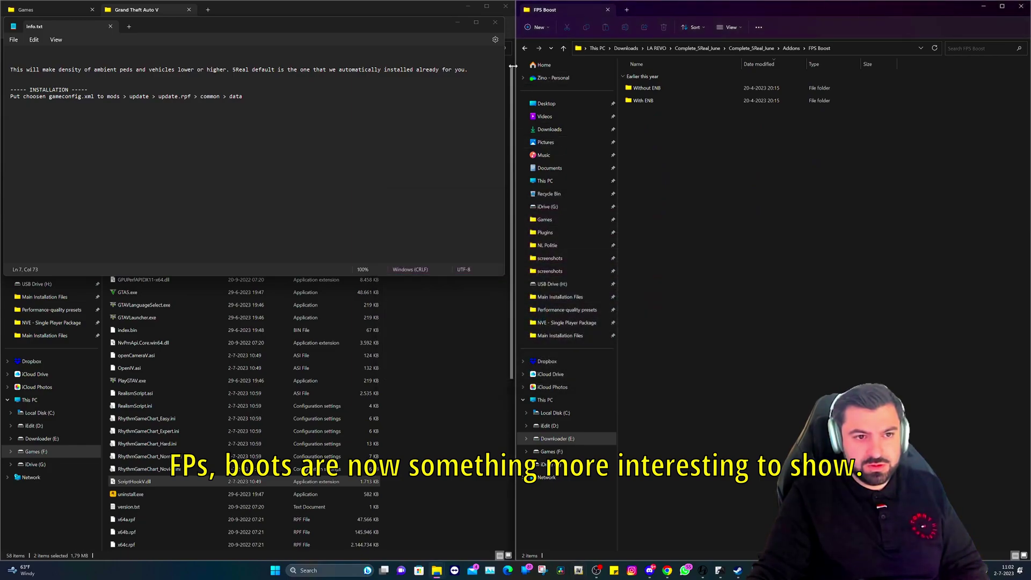
{"action": "left_click", "coordinate": [525, 48]}
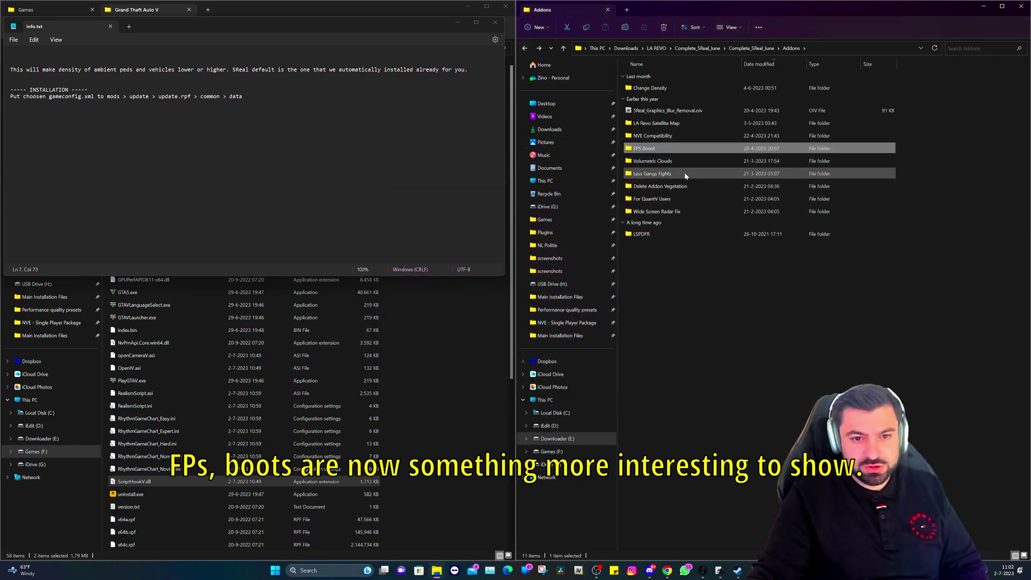
Check the Wide Screen Radar Fix folder, return to Complete_5Real_June, and bring up the game folder
{"action": "double_click", "coordinate": [672, 212]}
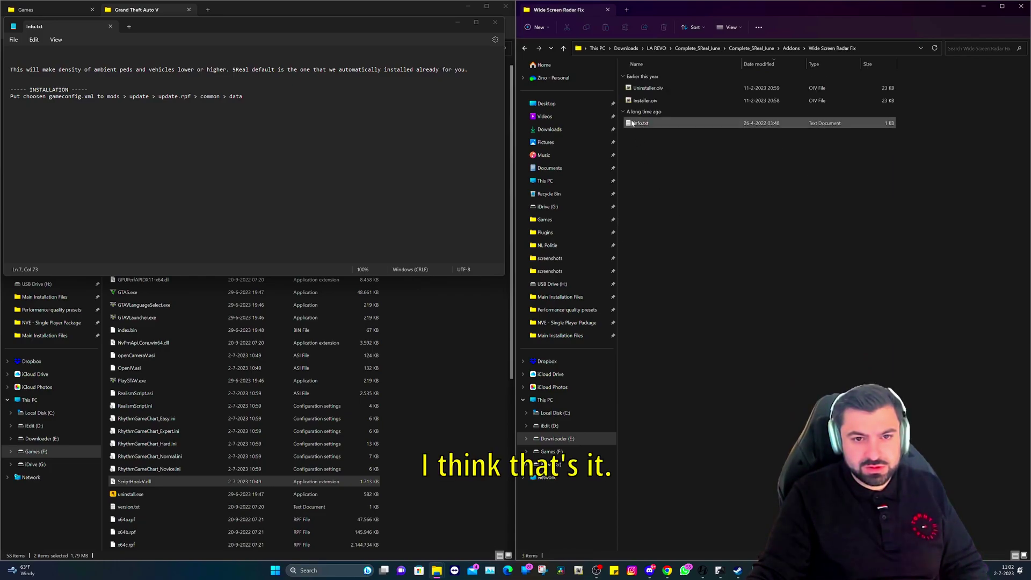
{"action": "left_click", "coordinate": [526, 49]}
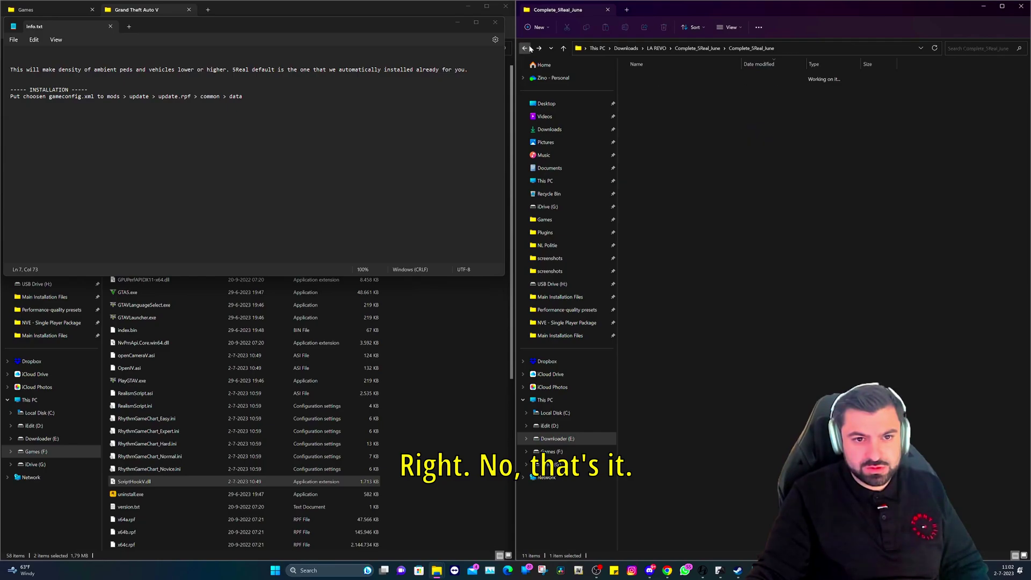
{"action": "left_click", "coordinate": [741, 293]}
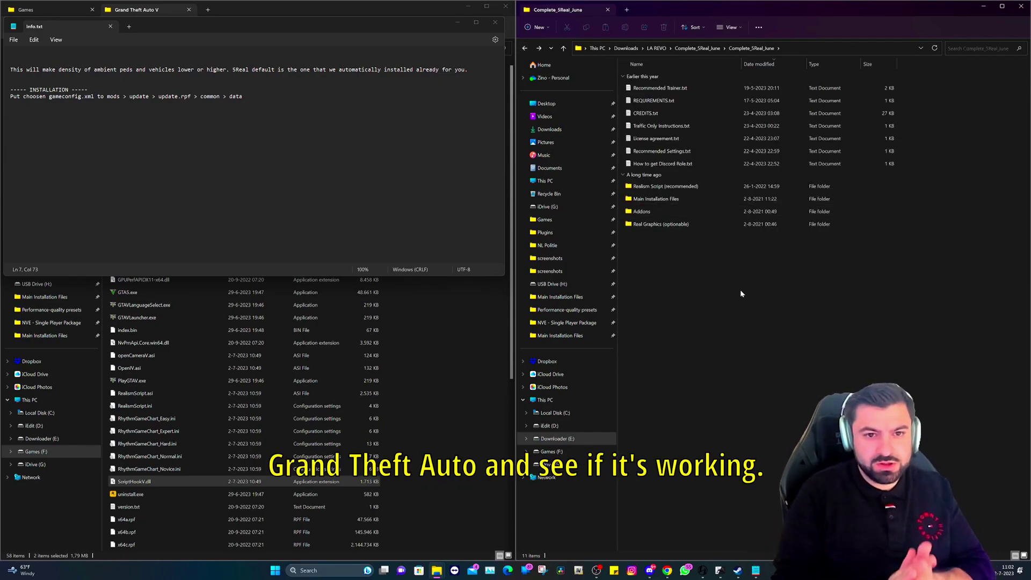
{"action": "left_click", "coordinate": [428, 414]}
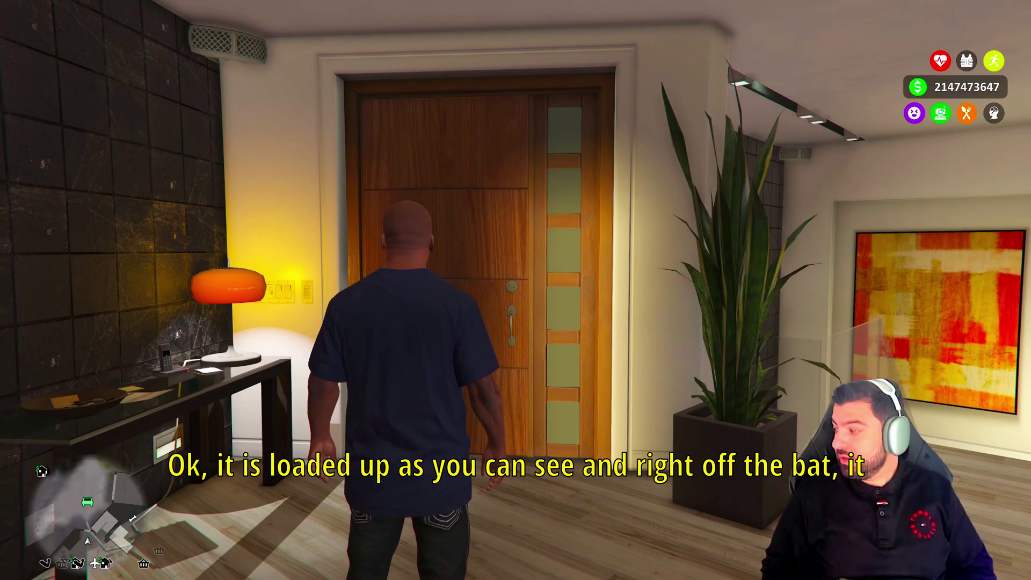
Walk out of the house and drive the white Charger through Vinewood into a side street
{"action": "key", "text": "w"}
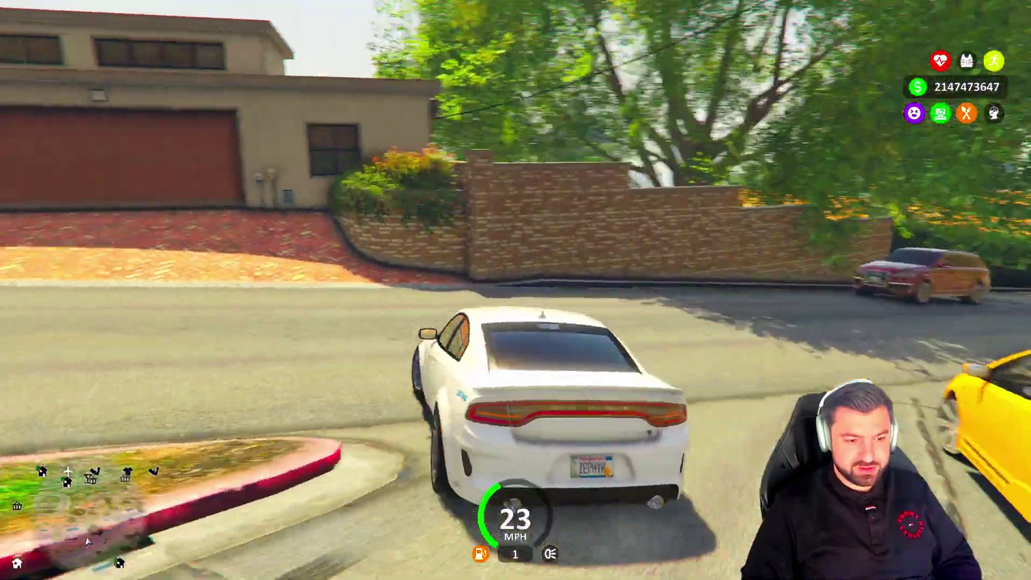
{"action": "key", "text": "a"}
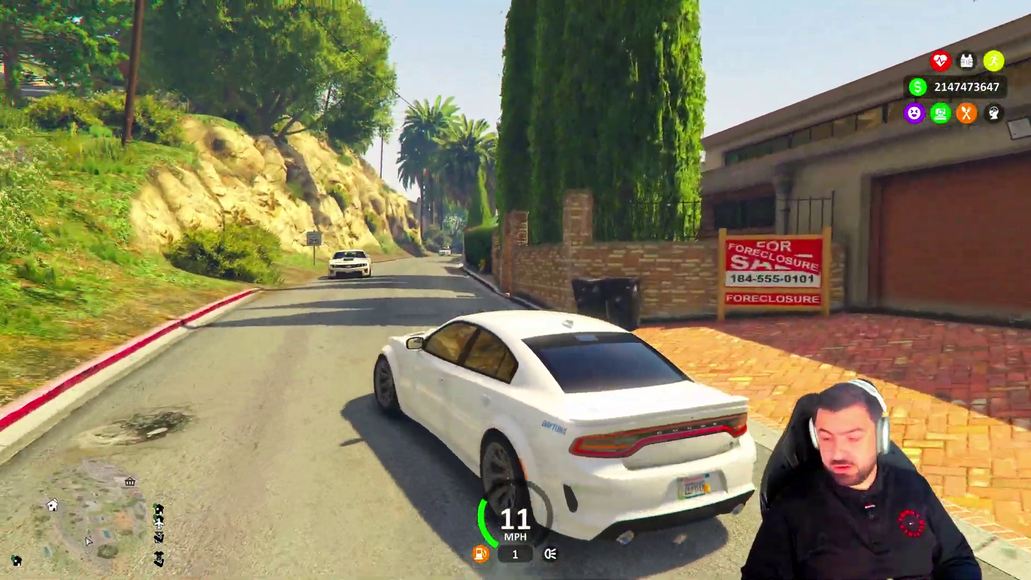
{"action": "key", "text": "s"}
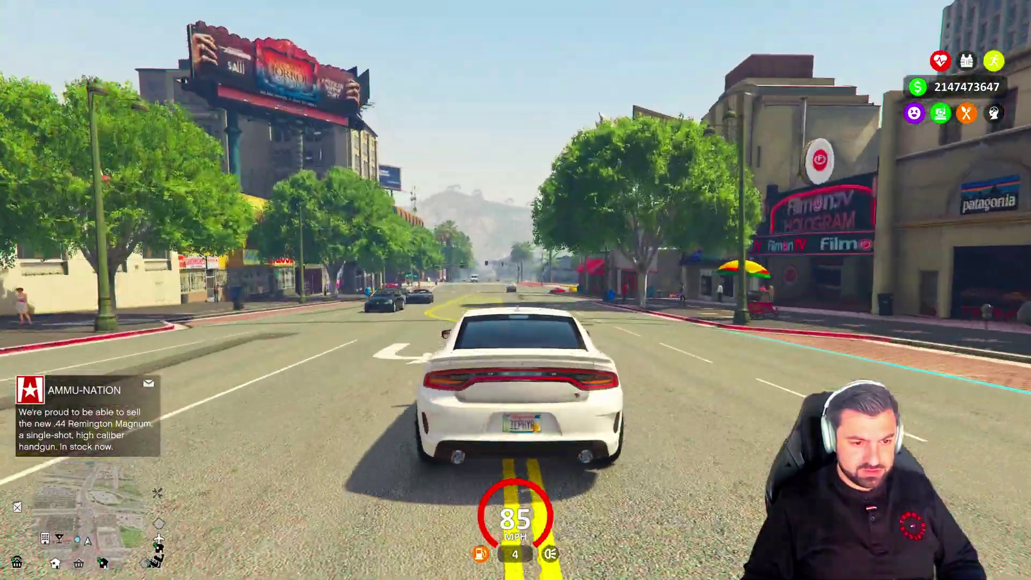
{"action": "key", "text": "s"}
{"action": "key", "text": "a"}
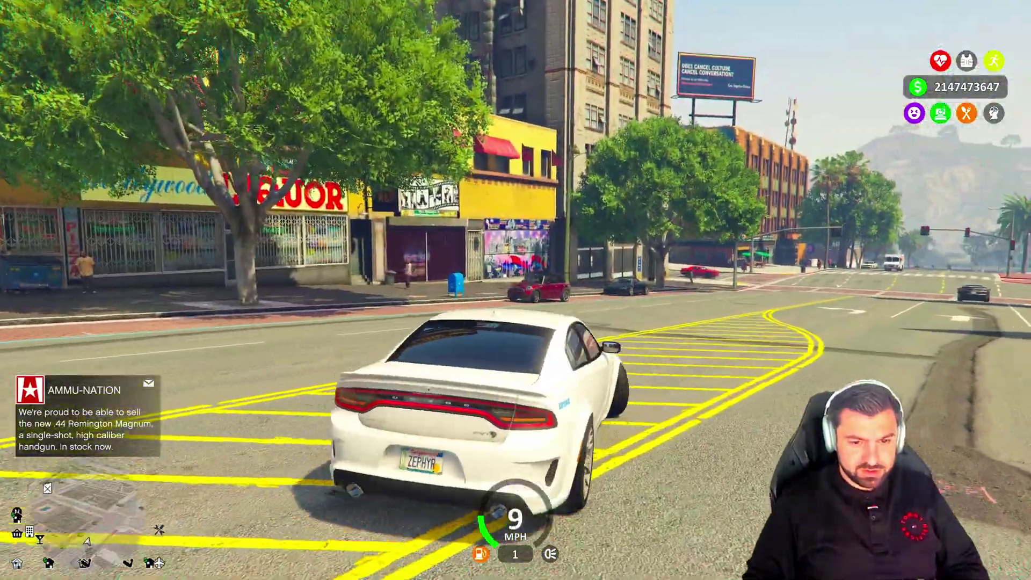
{"action": "key", "text": "w"}
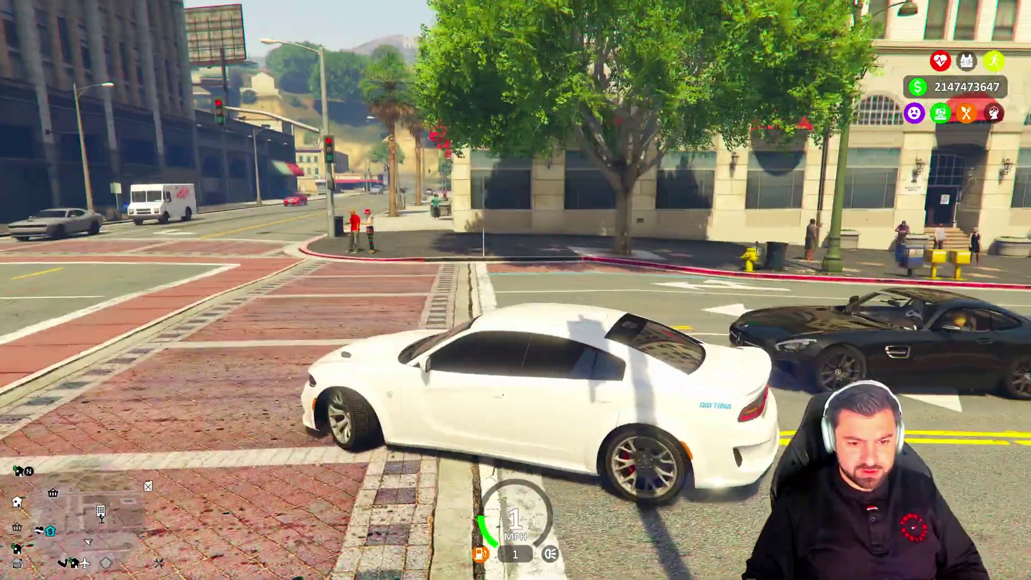
Leave the current car, get into the black Mercedes and speed down the boulevard through the intersection
{"action": "key", "text": "f"}
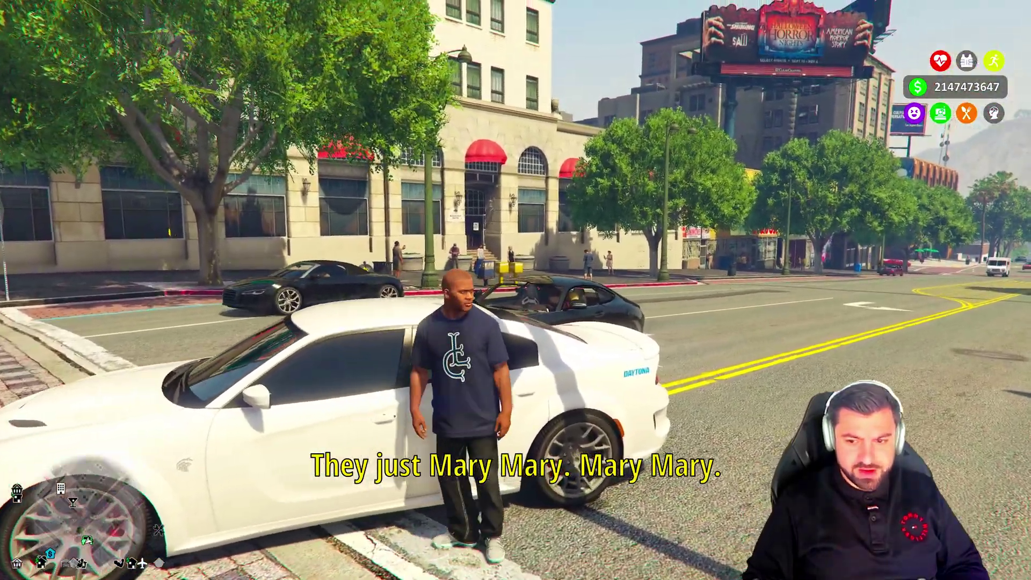
{"action": "key", "text": "w"}
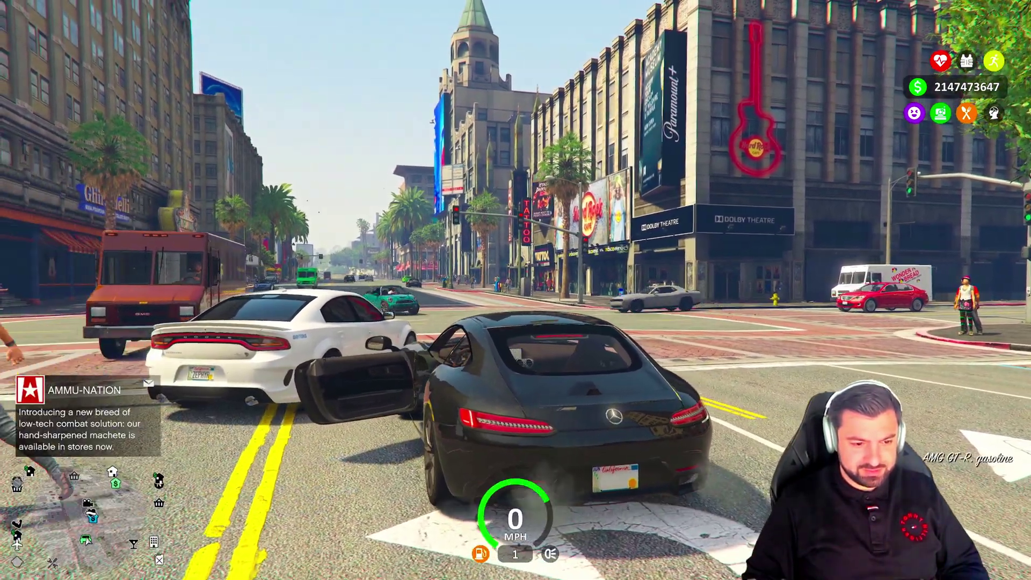
{"action": "key", "text": "w"}
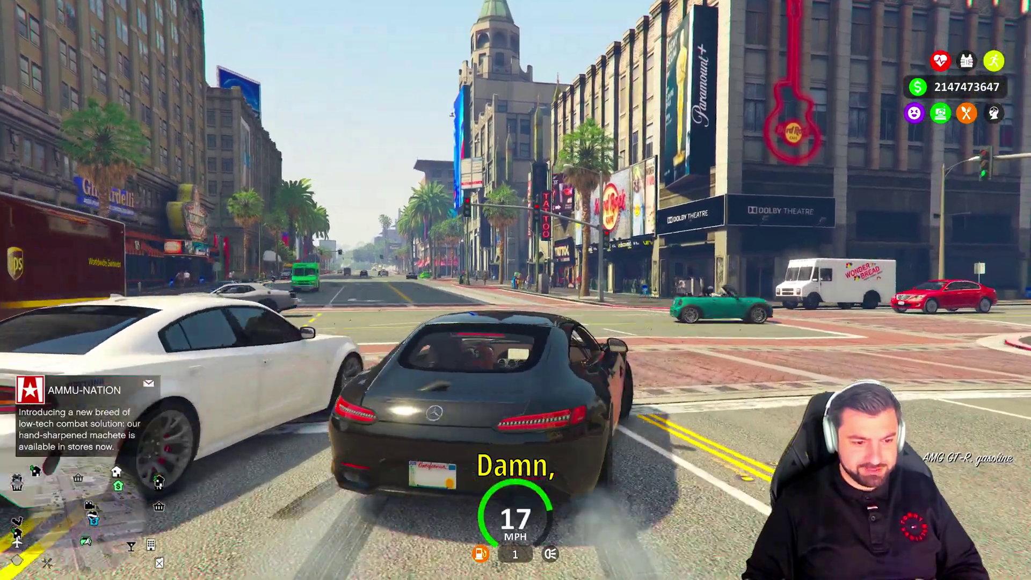
{"action": "key", "text": "w"}
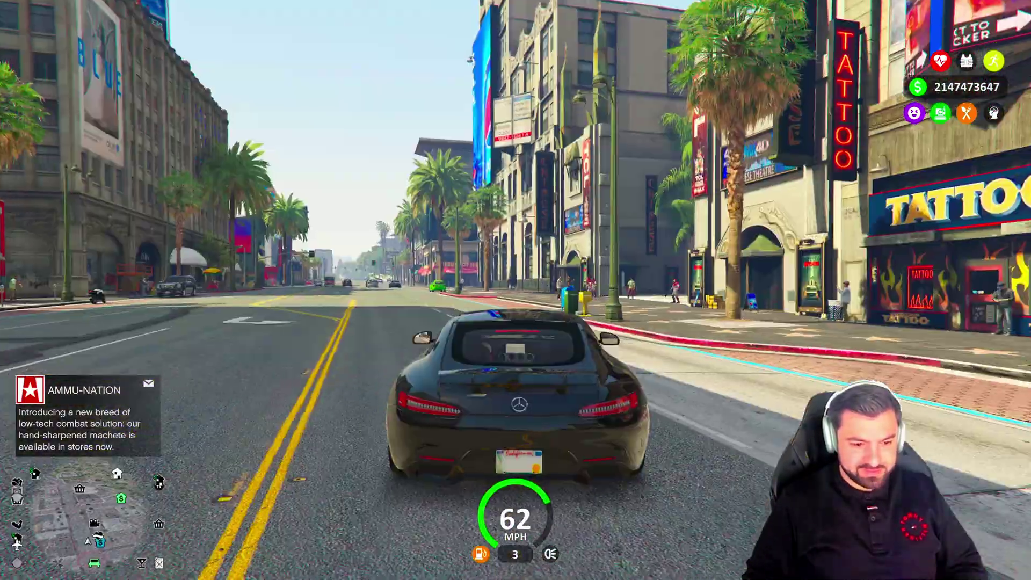
{"action": "key", "text": "w"}
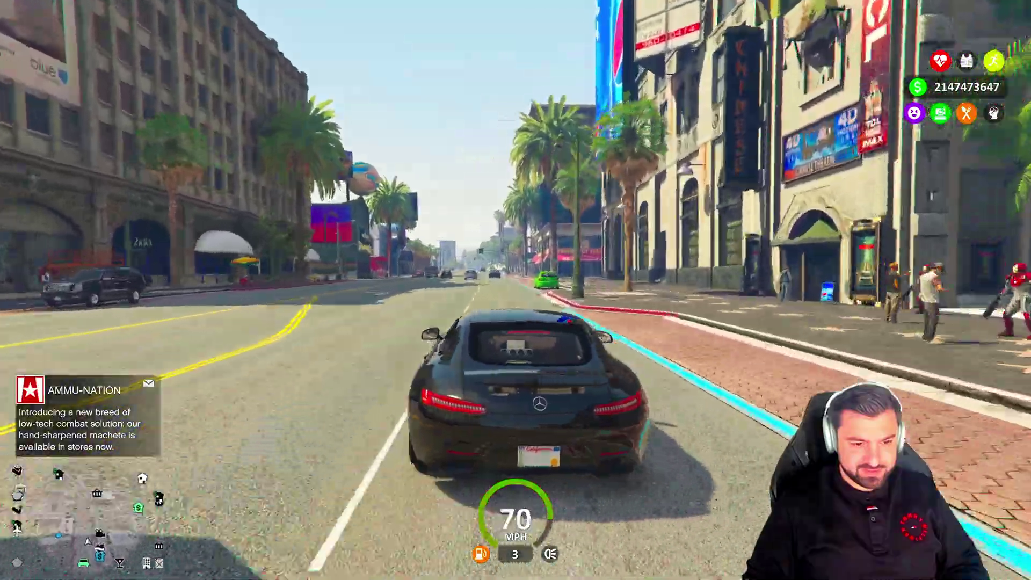
{"action": "key", "text": "w"}
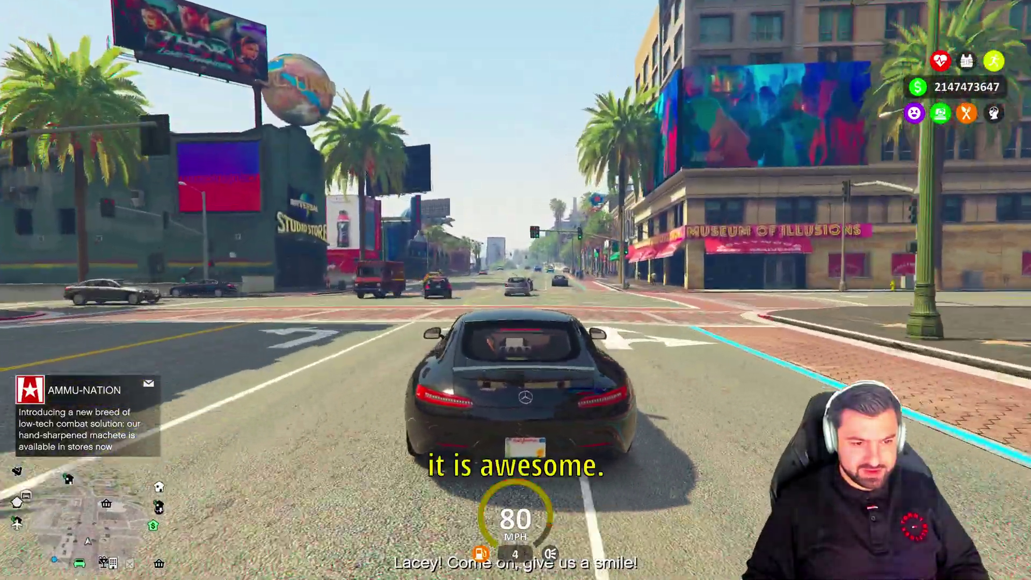
{"action": "key", "text": "w"}
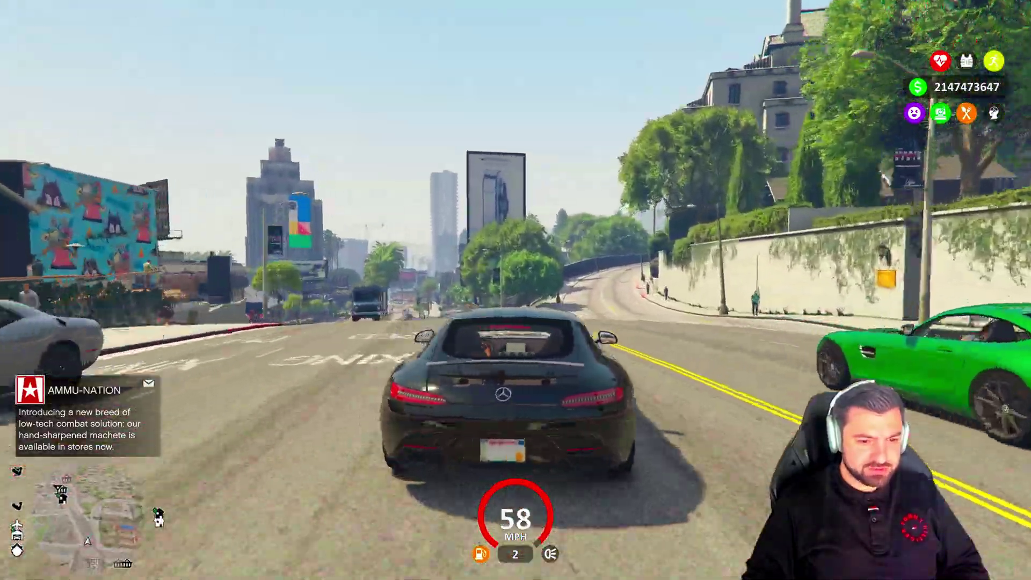
Turn left onto another boulevard and cruise in the right lanes past West Hollywood
{"action": "key", "text": "a"}
{"action": "key", "text": "w"}
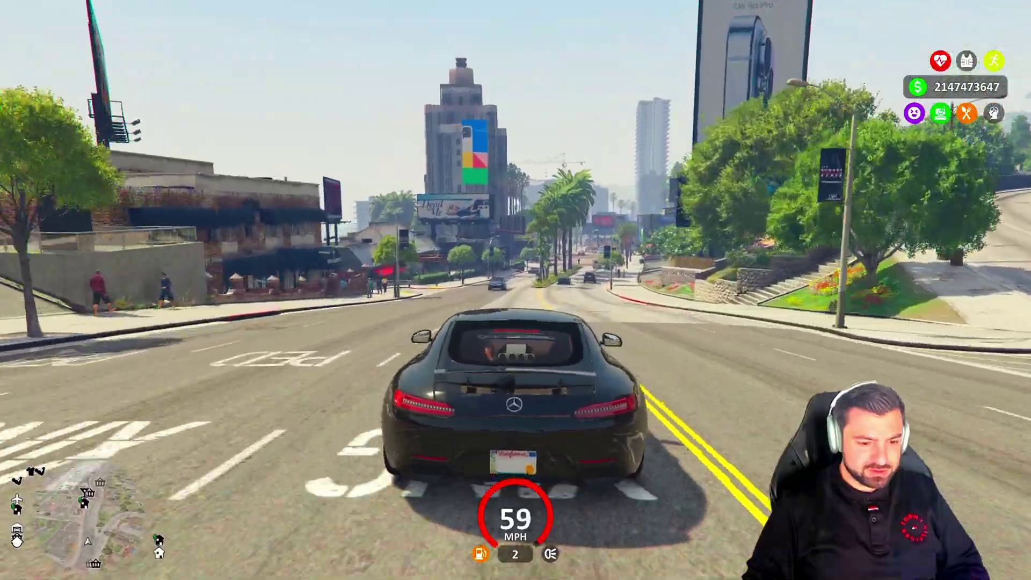
{"action": "key", "text": "w"}
{"action": "key", "text": "d"}
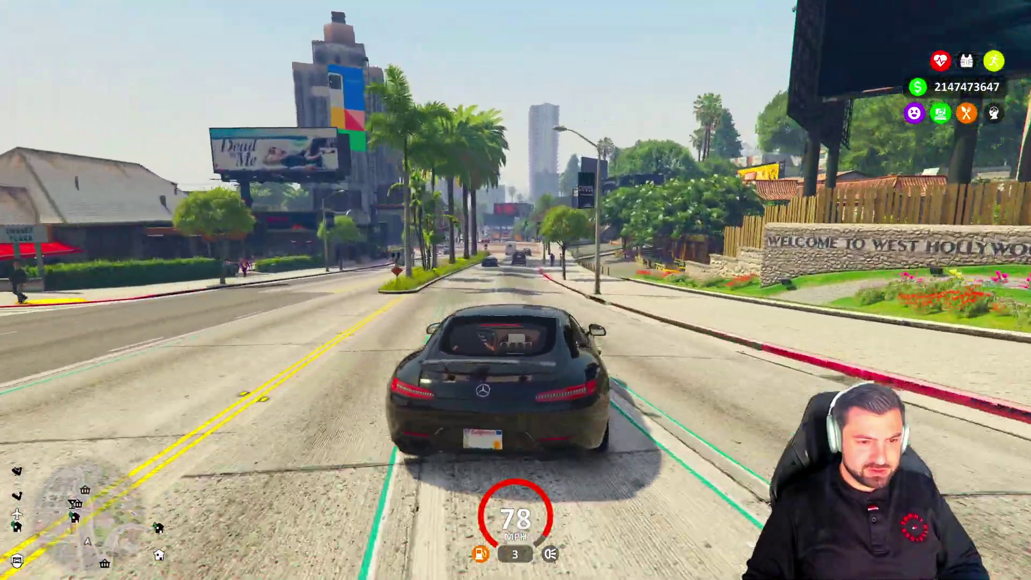
{"action": "key", "text": "w"}
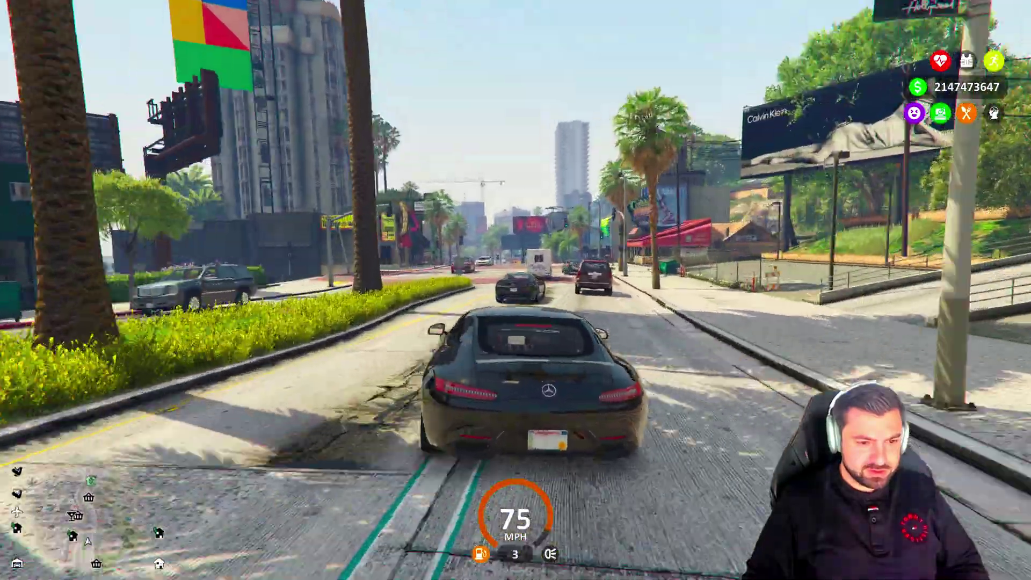
Brake at the intersection, turn left past the liquor store and up the street, then bring up the pause map
{"action": "key", "text": "s"}
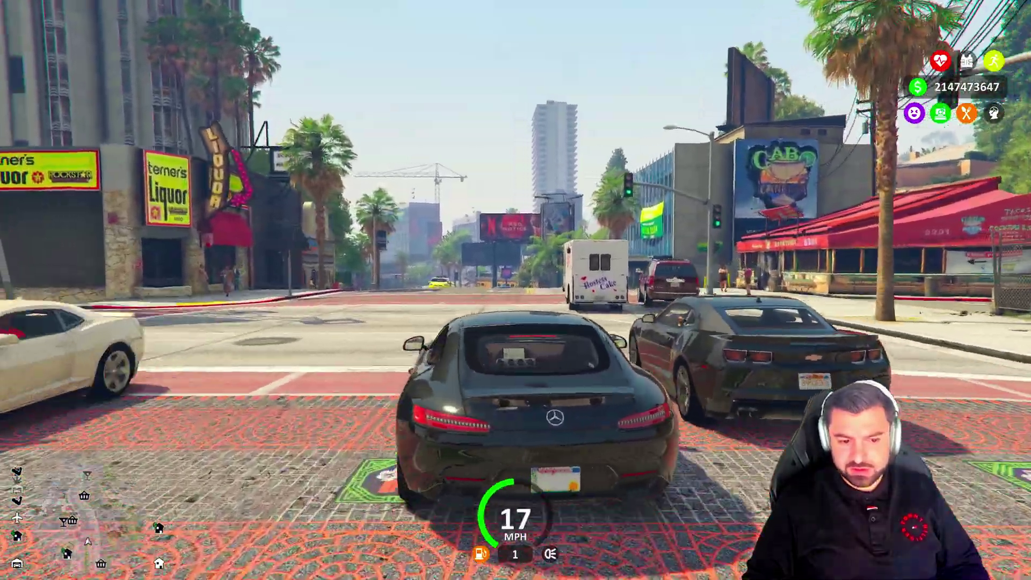
{"action": "key", "text": "w"}
{"action": "key", "text": "a"}
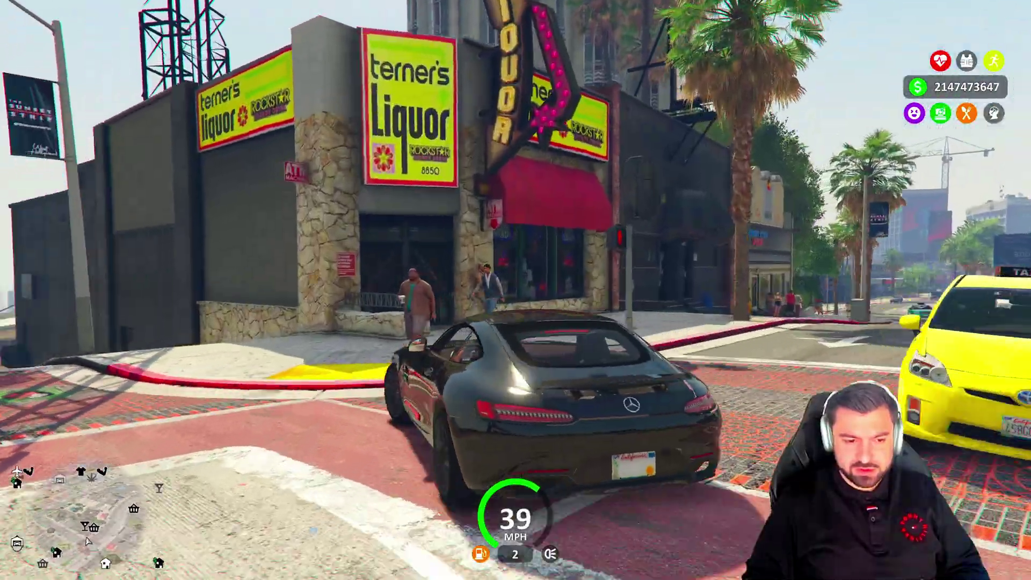
{"action": "key", "text": "a"}
{"action": "key", "text": "w"}
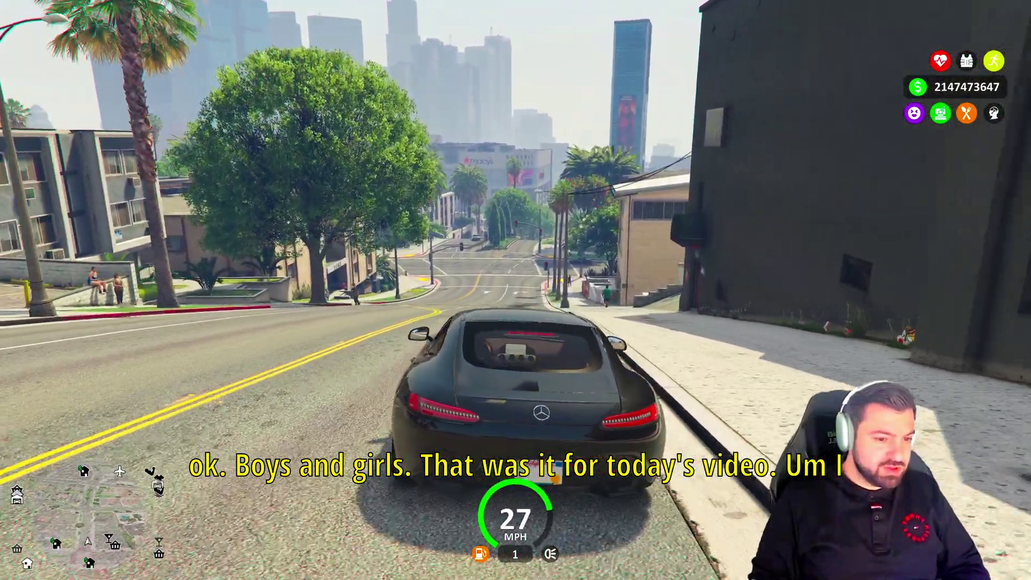
{"action": "key", "text": "s"}
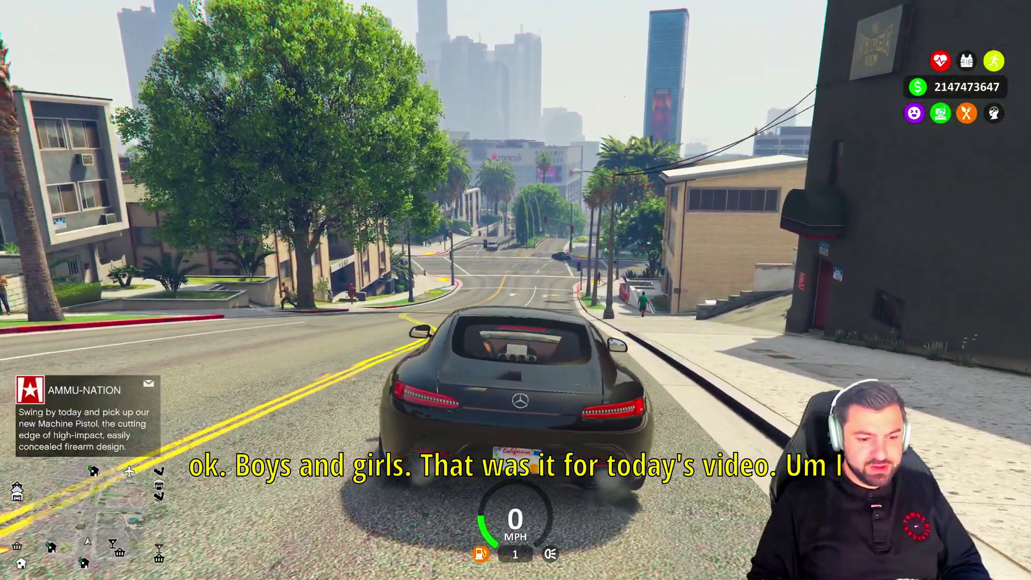
{"action": "key", "text": "Escape"}
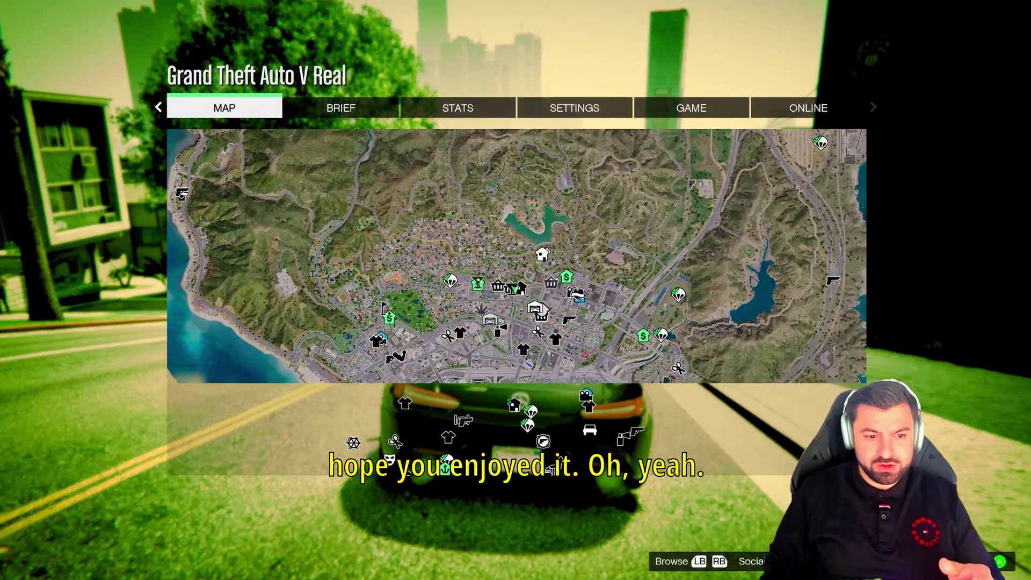